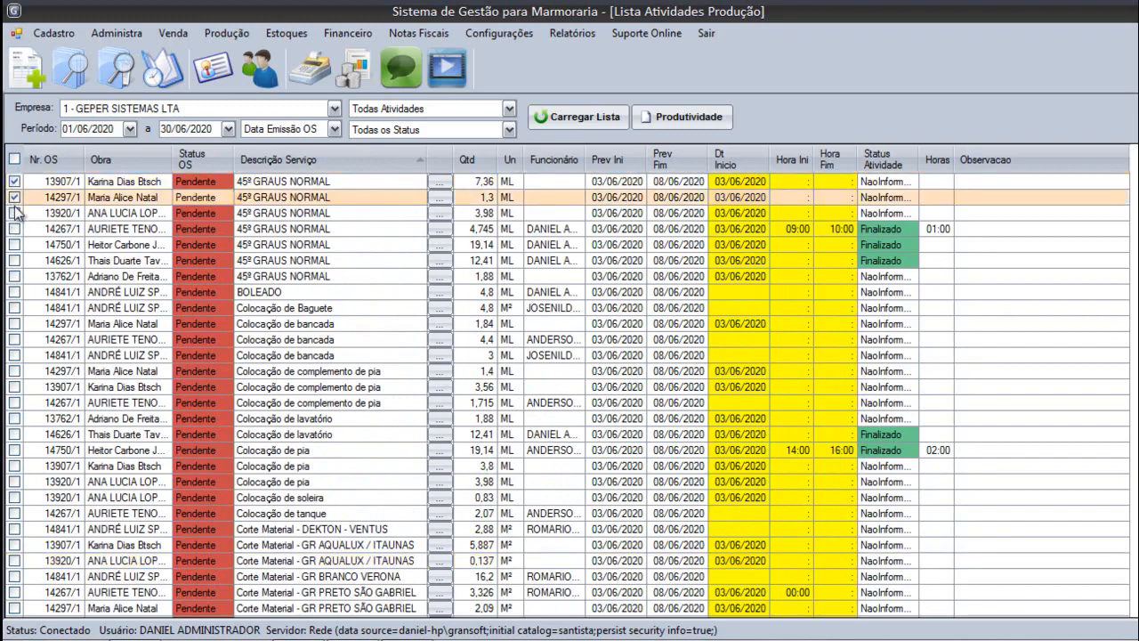
Mark the remaining 45º GRAUS NORMAL activities and the BOLEADO activity in the production activities list.
{"action": "left_click", "coordinate": [13, 213]}
{"action": "left_click", "coordinate": [14, 228]}
{"action": "left_click", "coordinate": [14, 245]}
{"action": "left_click", "coordinate": [15, 261]}
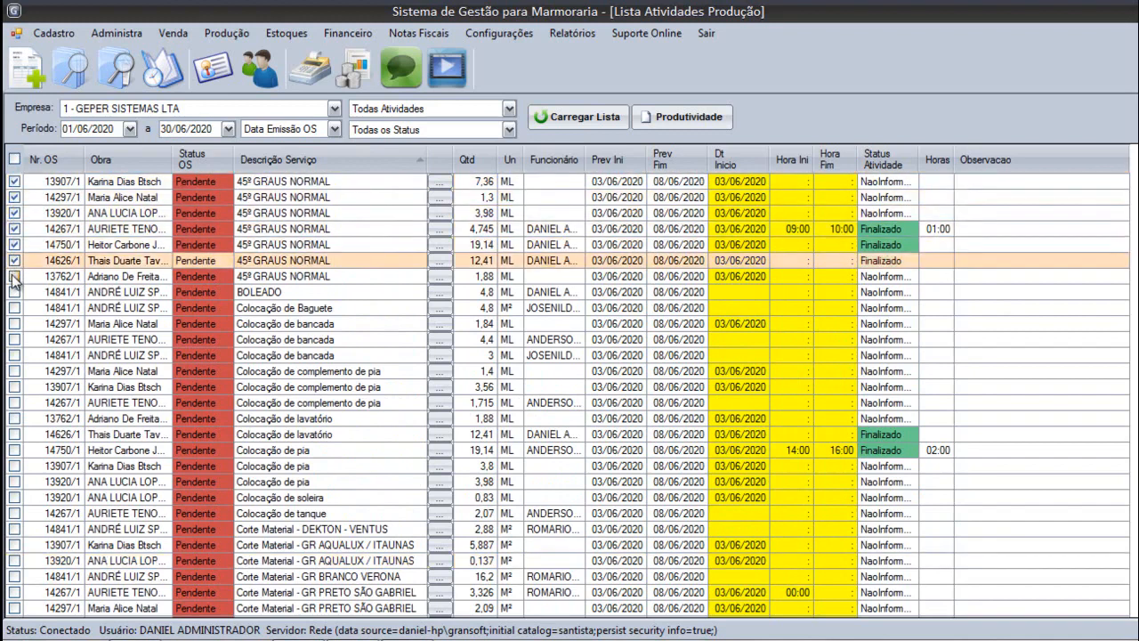
{"action": "left_click", "coordinate": [14, 276]}
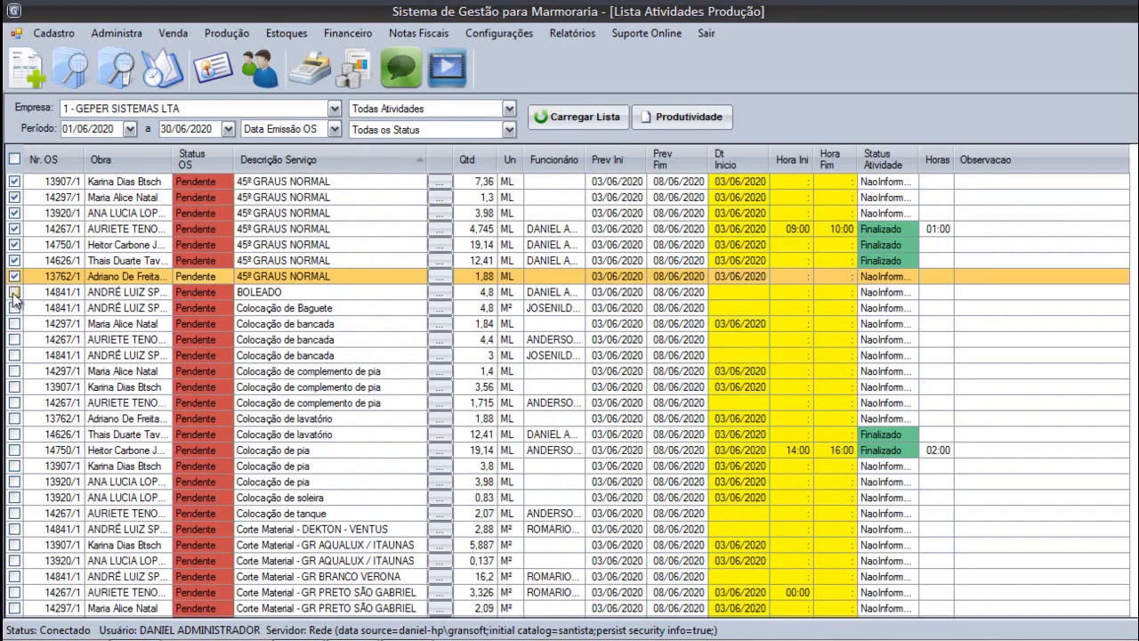
{"action": "left_click", "coordinate": [15, 292]}
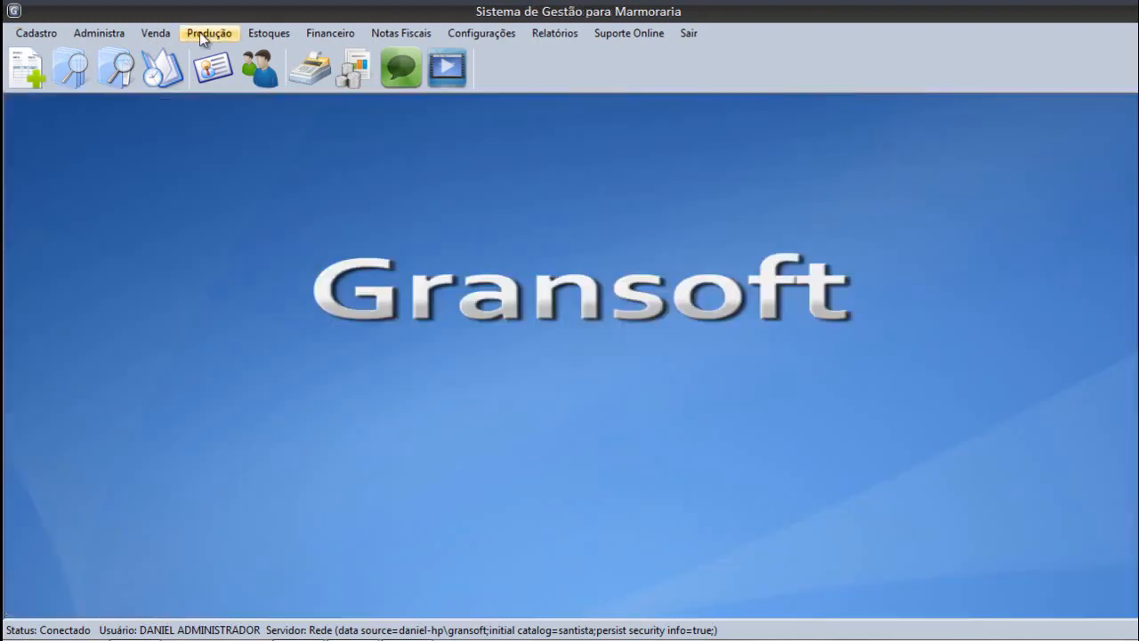
{"action": "left_click", "coordinate": [204, 33]}
{"action": "mouse_move", "coordinate": [210, 53]}
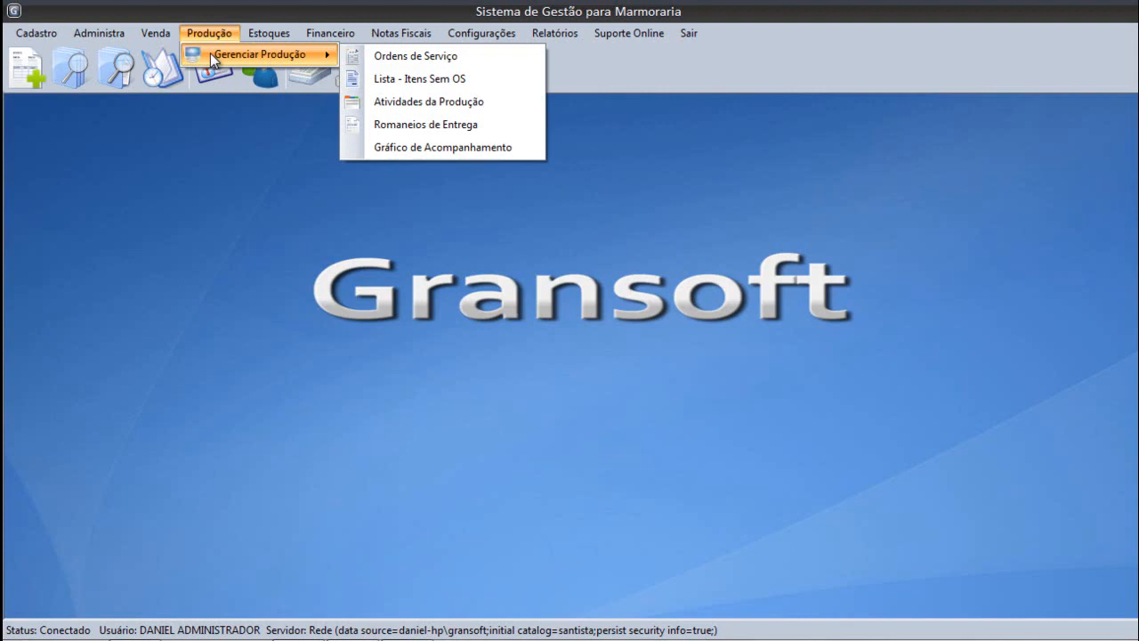
{"action": "left_click", "coordinate": [251, 17]}
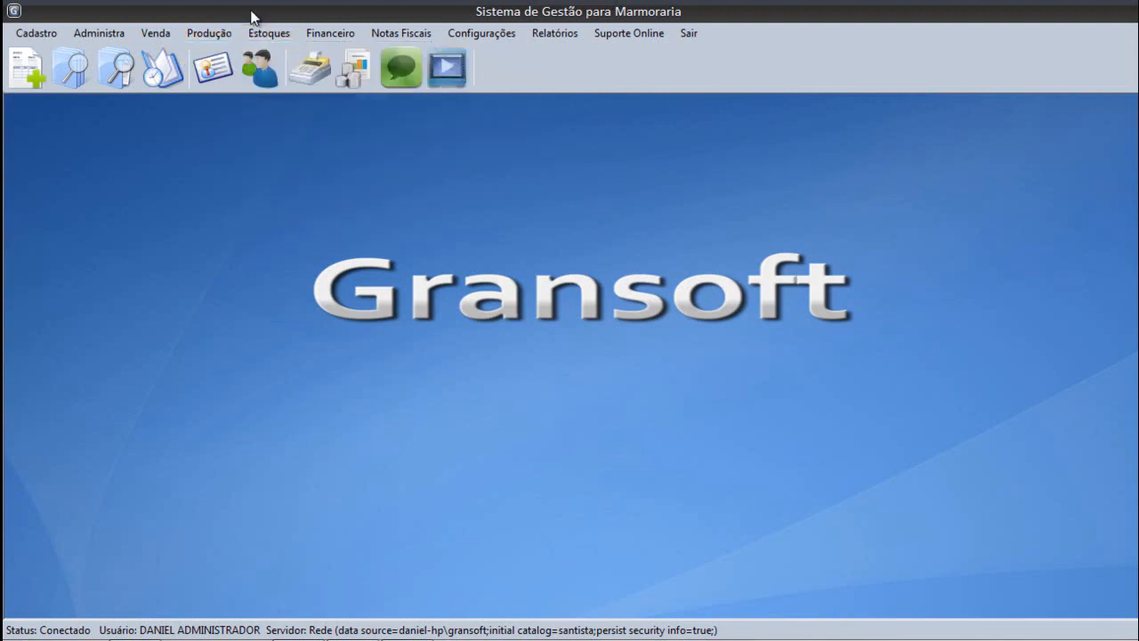
Open the 01/06/2020 order totalling R$ 13.422,00 from the order list and show its service orders without updating production balances.
{"action": "left_click", "coordinate": [123, 71]}
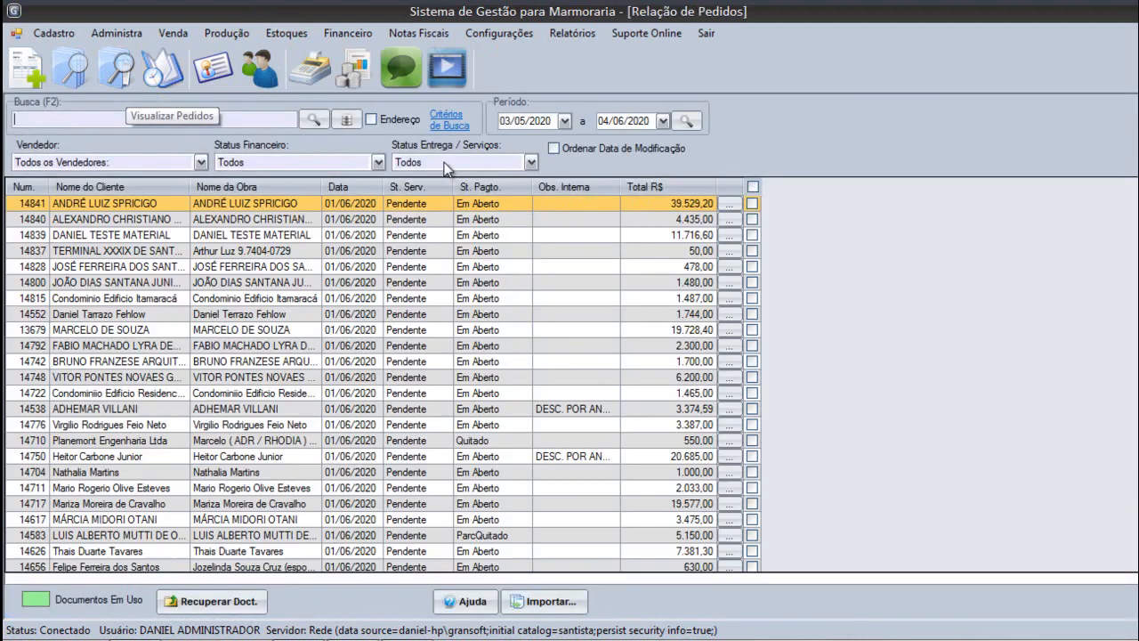
{"action": "scroll", "coordinate": [674, 369], "scroll_direction": "down", "scroll_amount": 6}
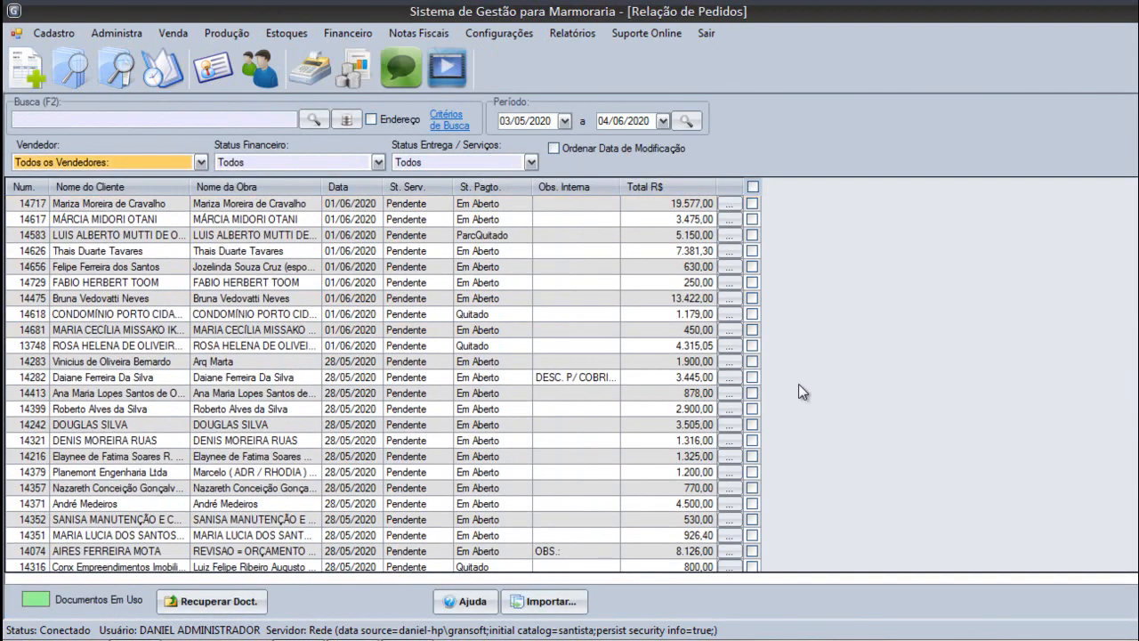
{"action": "left_click", "coordinate": [681, 300]}
{"action": "left_click", "coordinate": [731, 298]}
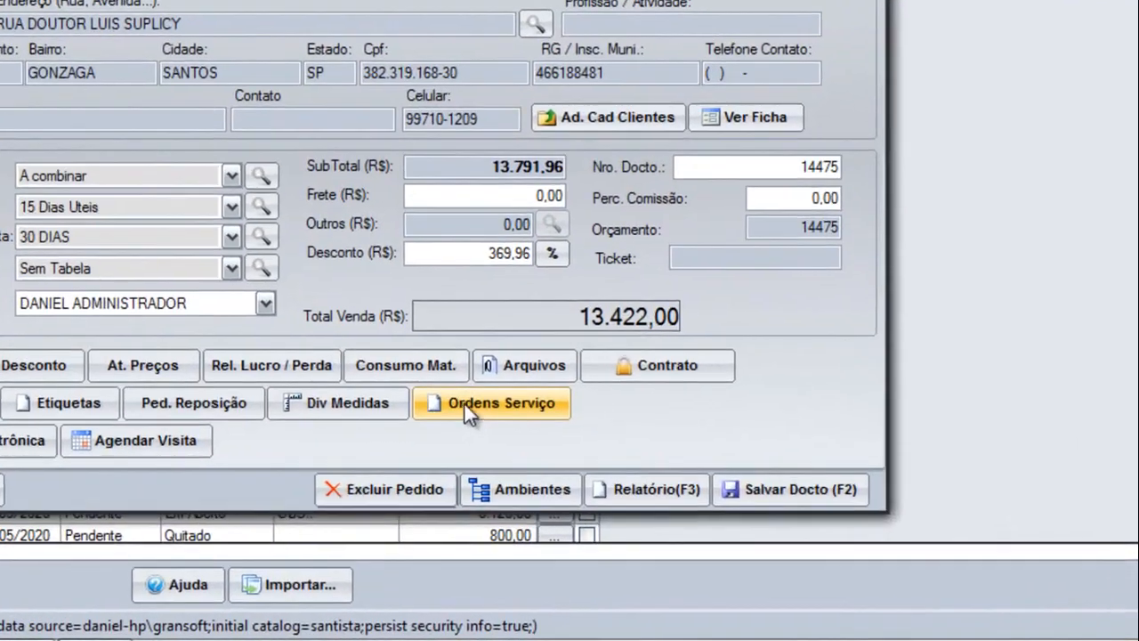
{"action": "left_click", "coordinate": [465, 403]}
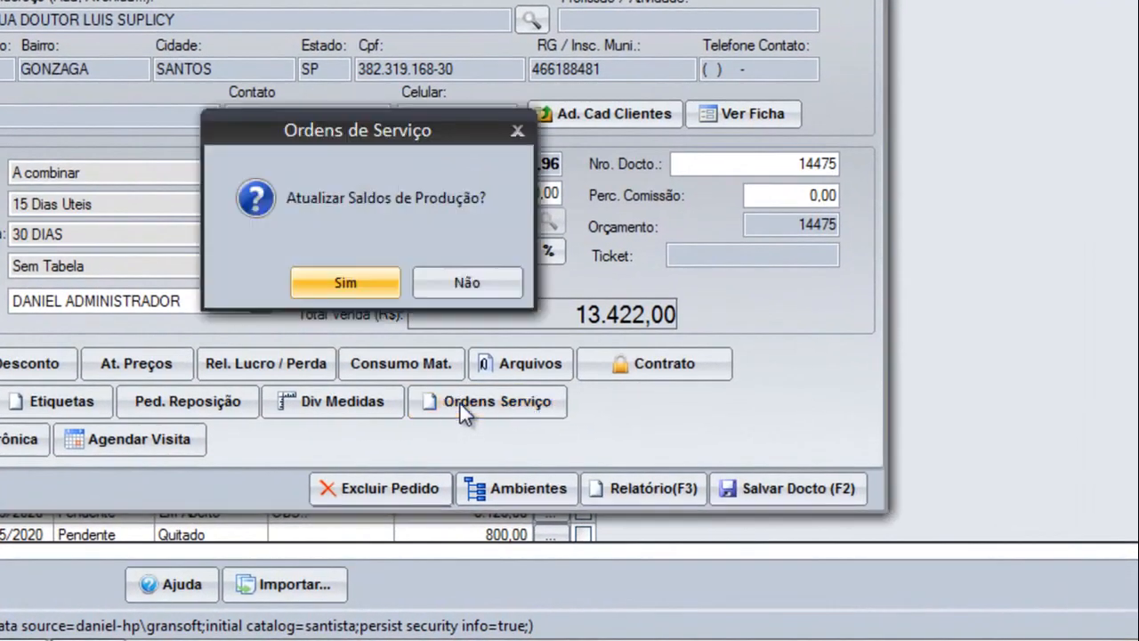
{"action": "left_click", "coordinate": [461, 281]}
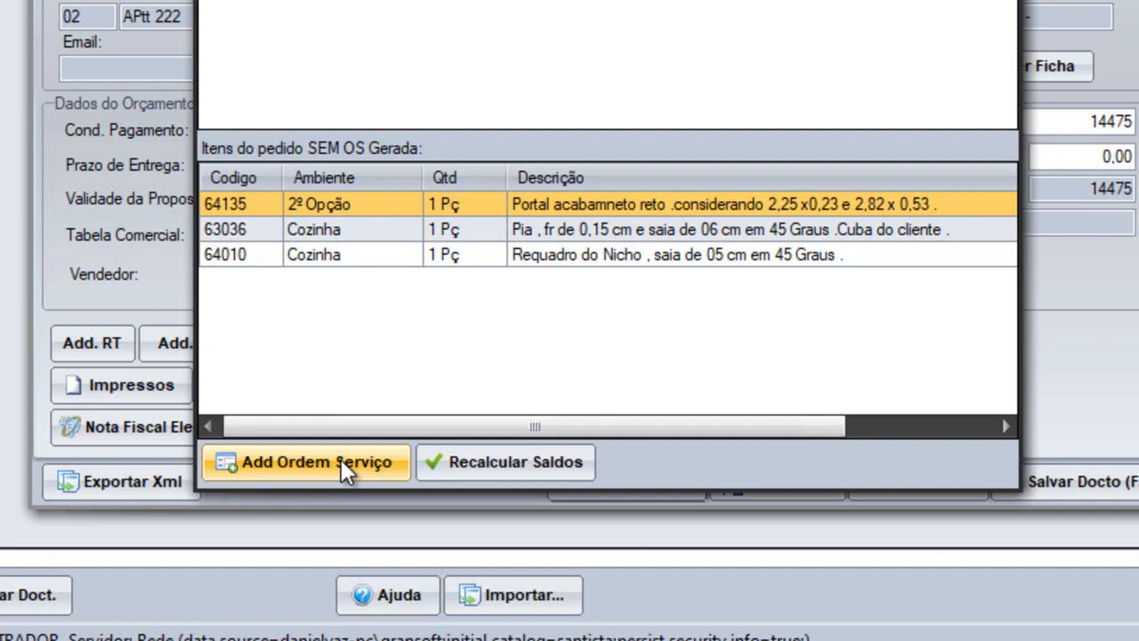
Generate and save a service order for the Cozinha item 63036 and the 2ª Opção item 64135.
{"action": "left_click", "coordinate": [340, 459]}
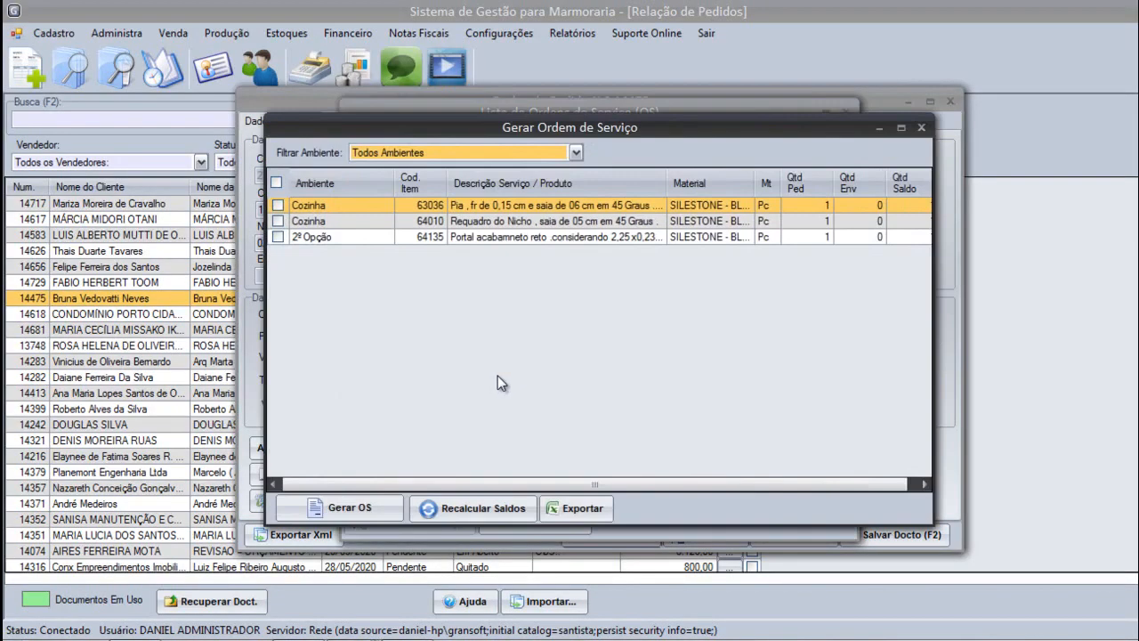
{"action": "left_click", "coordinate": [277, 205]}
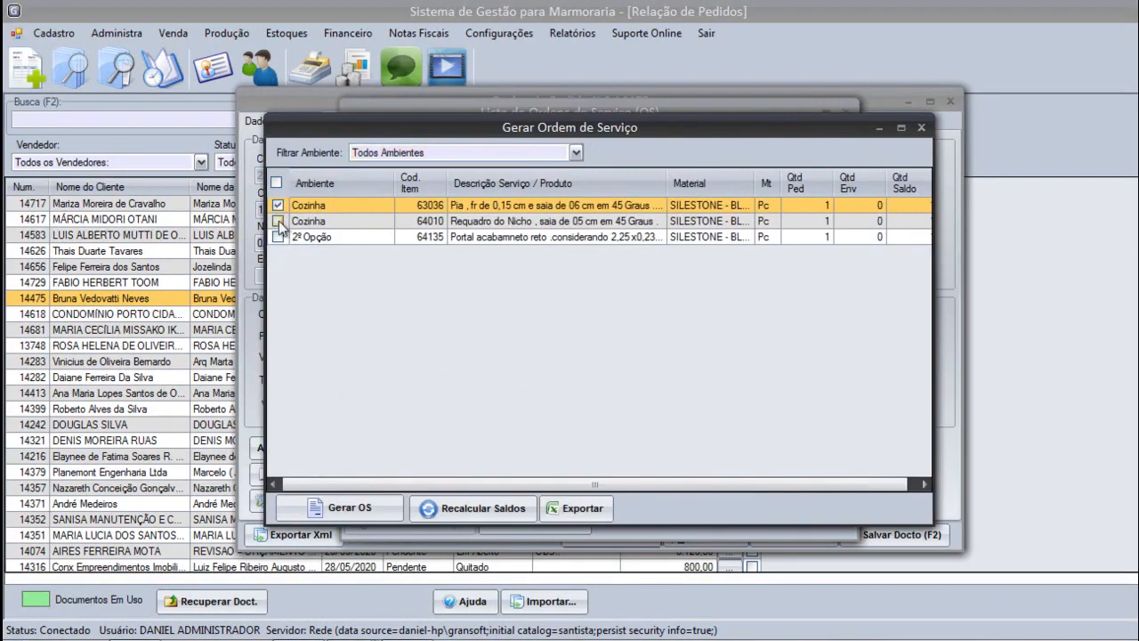
{"action": "left_click", "coordinate": [277, 237]}
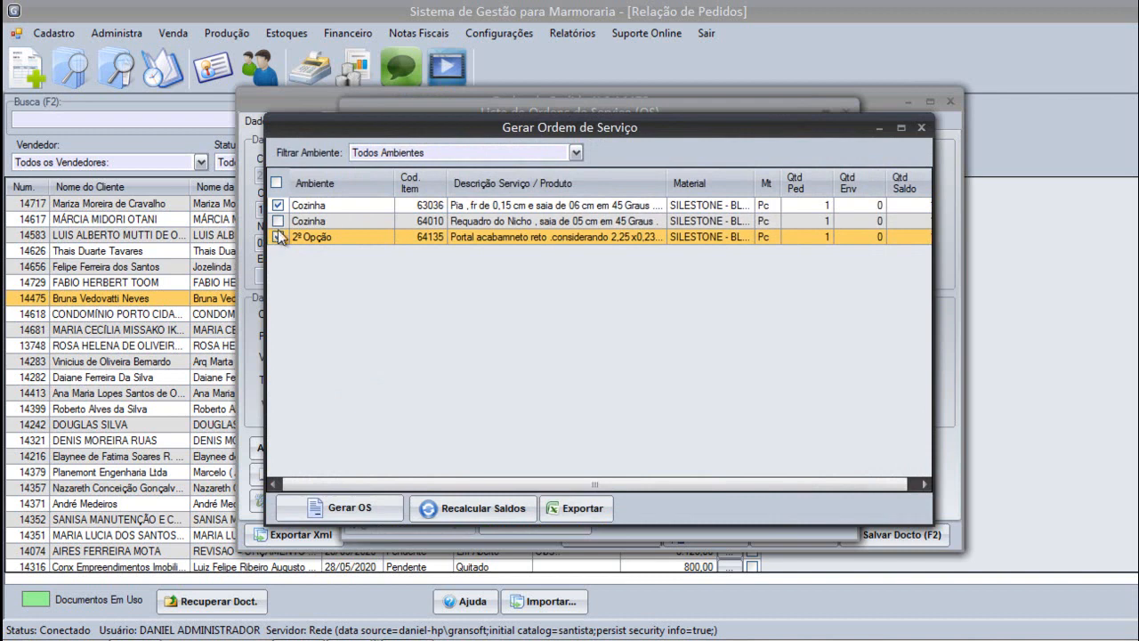
{"action": "left_click", "coordinate": [375, 515]}
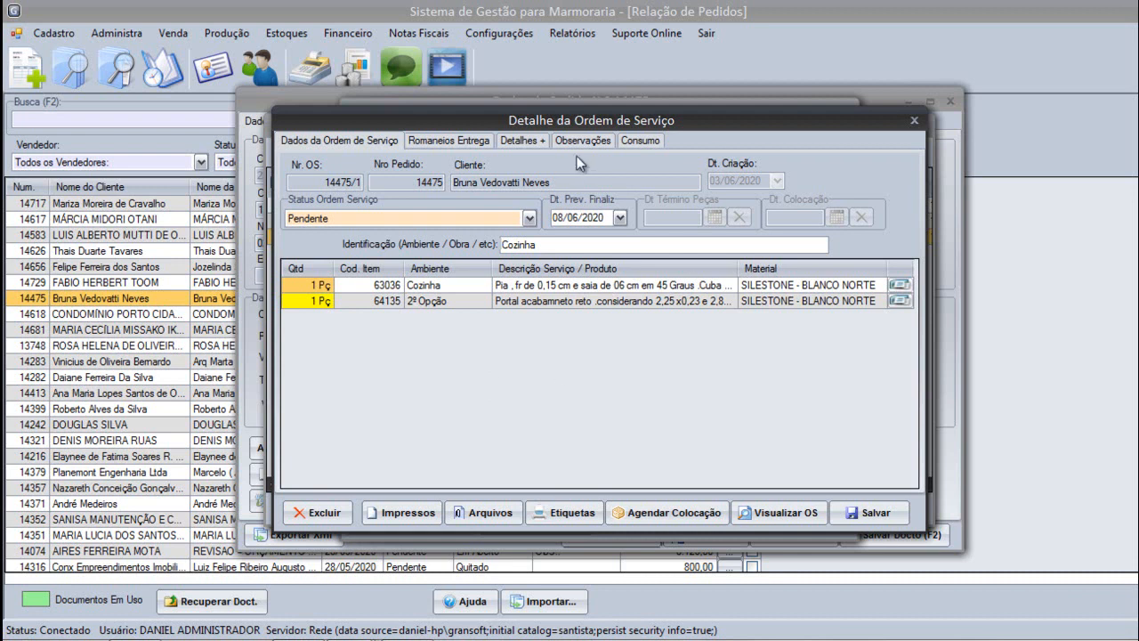
{"action": "left_click", "coordinate": [881, 512]}
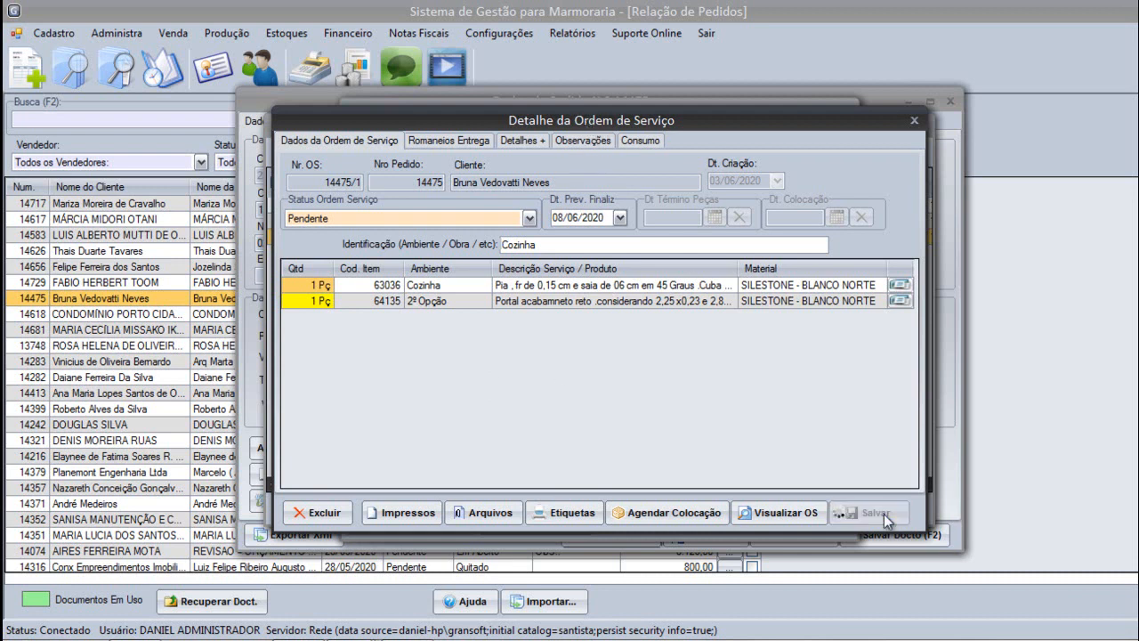
{"action": "left_click", "coordinate": [690, 385]}
{"action": "left_click", "coordinate": [913, 121]}
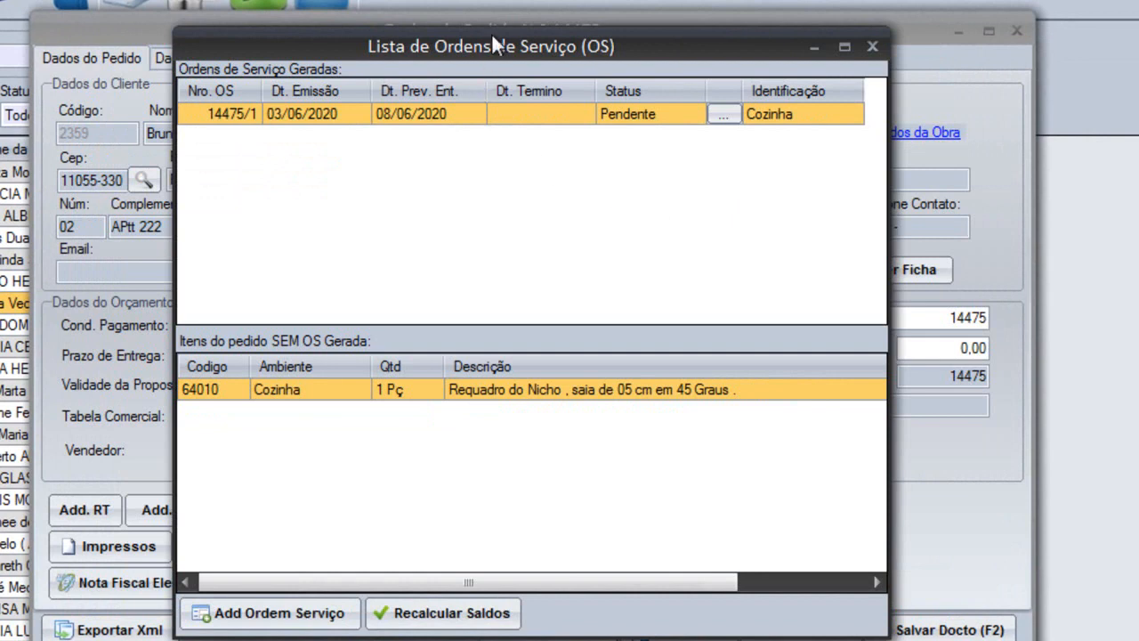
Move the service order list aside to review it, and close it together with the order and the order list.
{"action": "left_click_drag", "start_coordinate": [491, 45], "coordinate": [592, 23]}
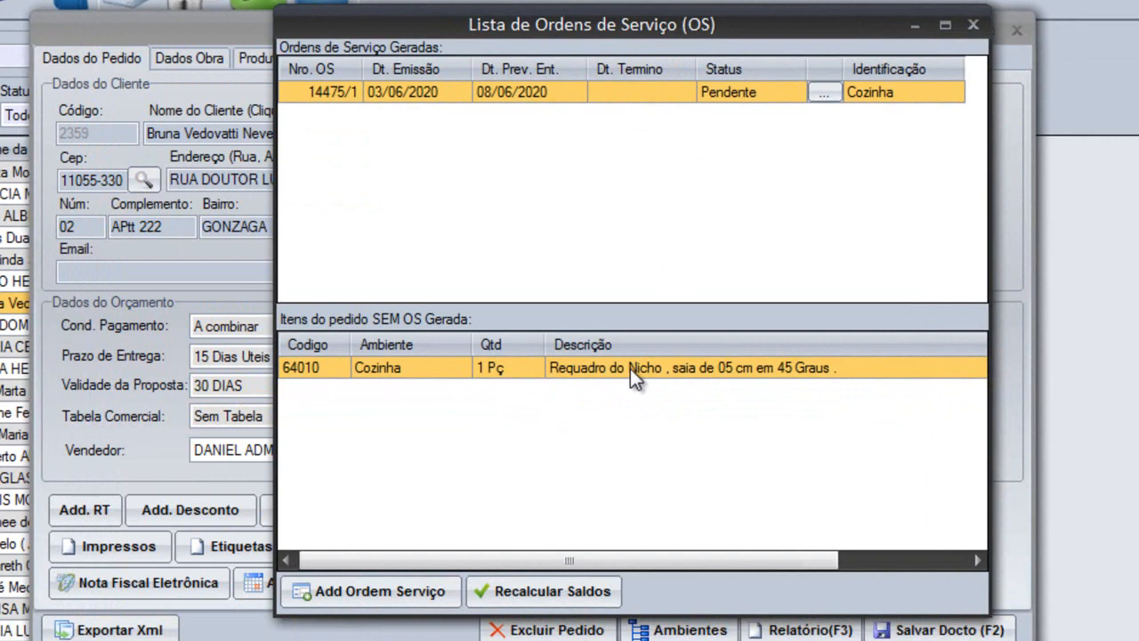
{"action": "left_click", "coordinate": [972, 24]}
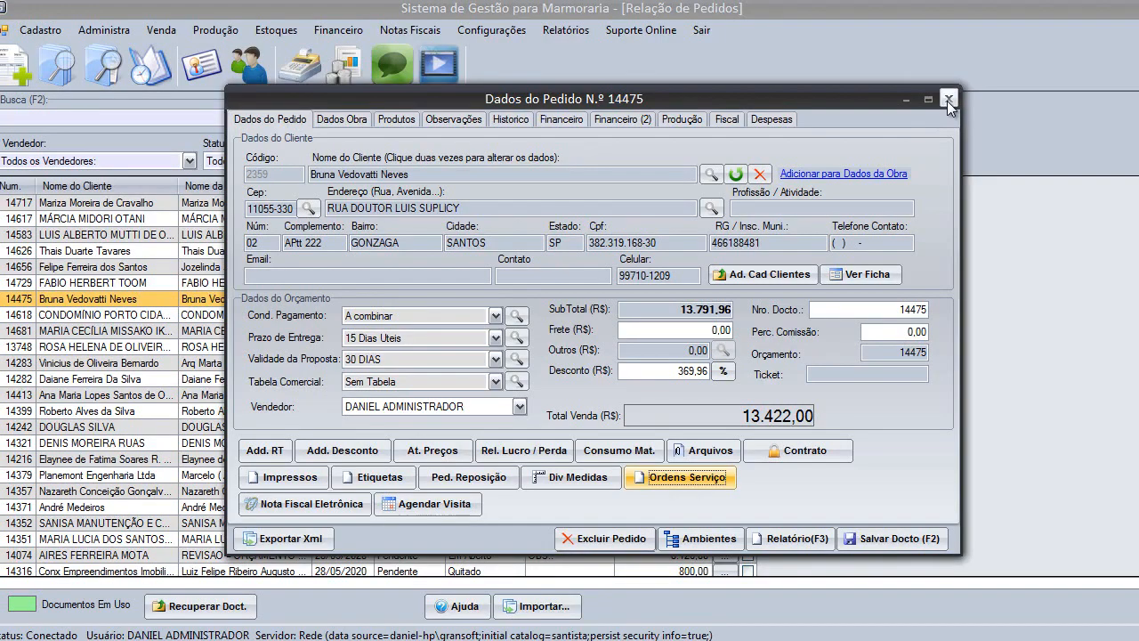
{"action": "left_click", "coordinate": [947, 100]}
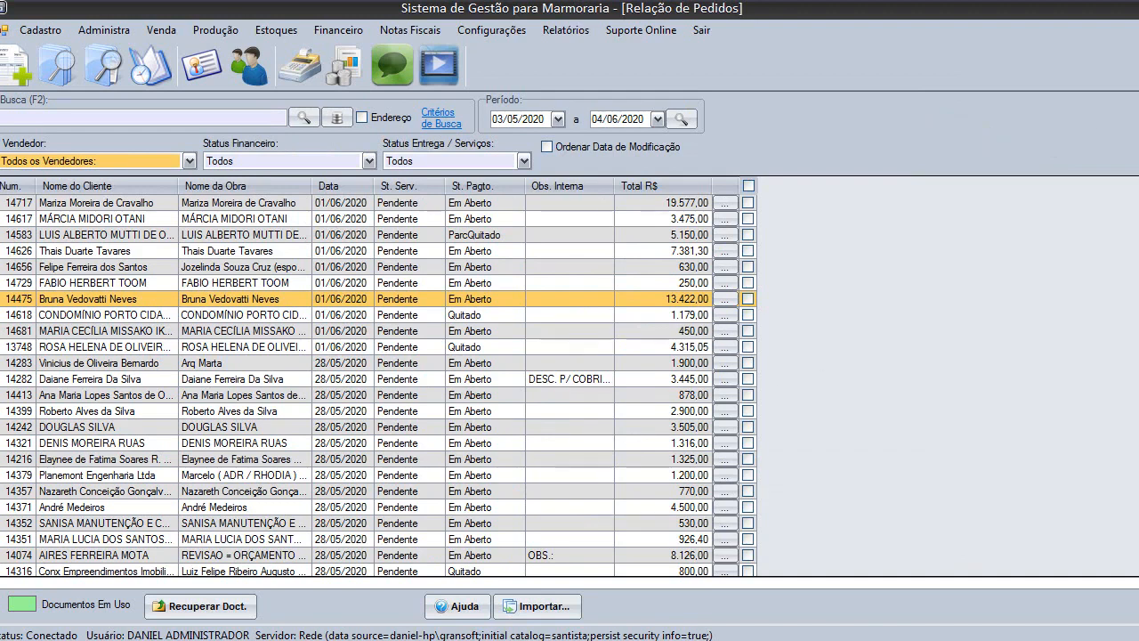
{"action": "left_click", "coordinate": [1138, 30]}
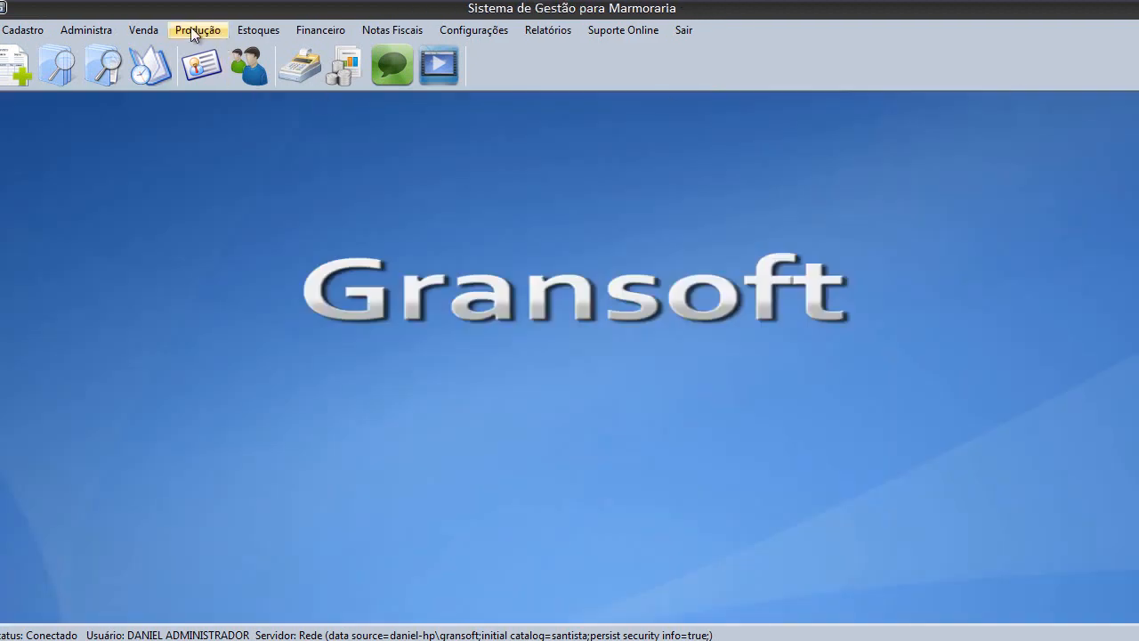
Load the list of items without service orders with the issue period starting on 01/01/2020.
{"action": "left_click", "coordinate": [192, 29]}
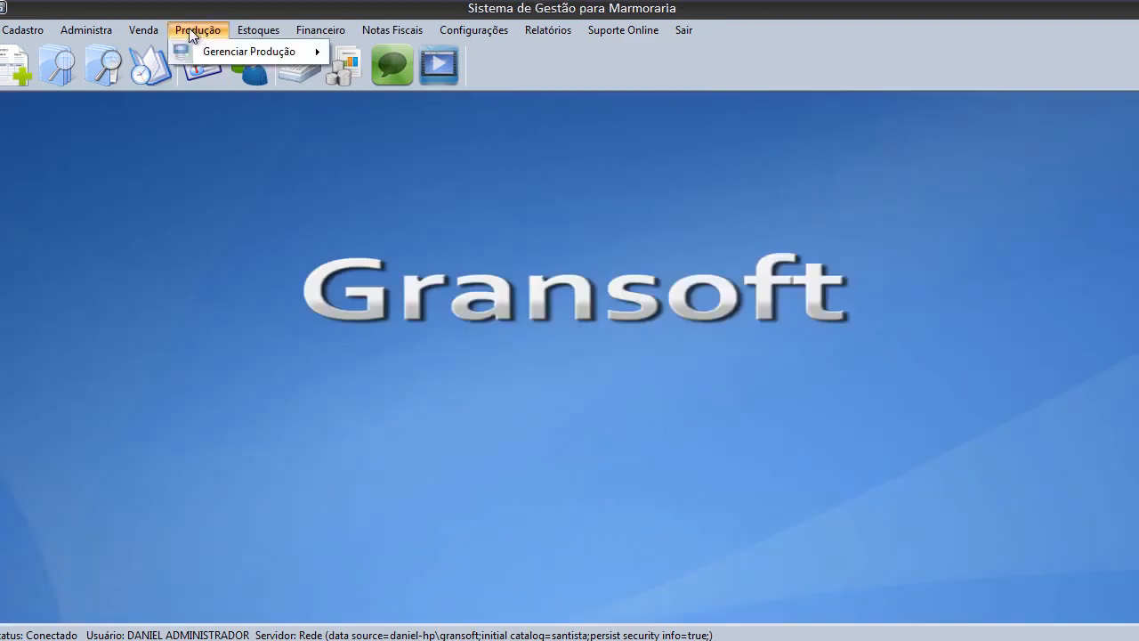
{"action": "mouse_move", "coordinate": [221, 53]}
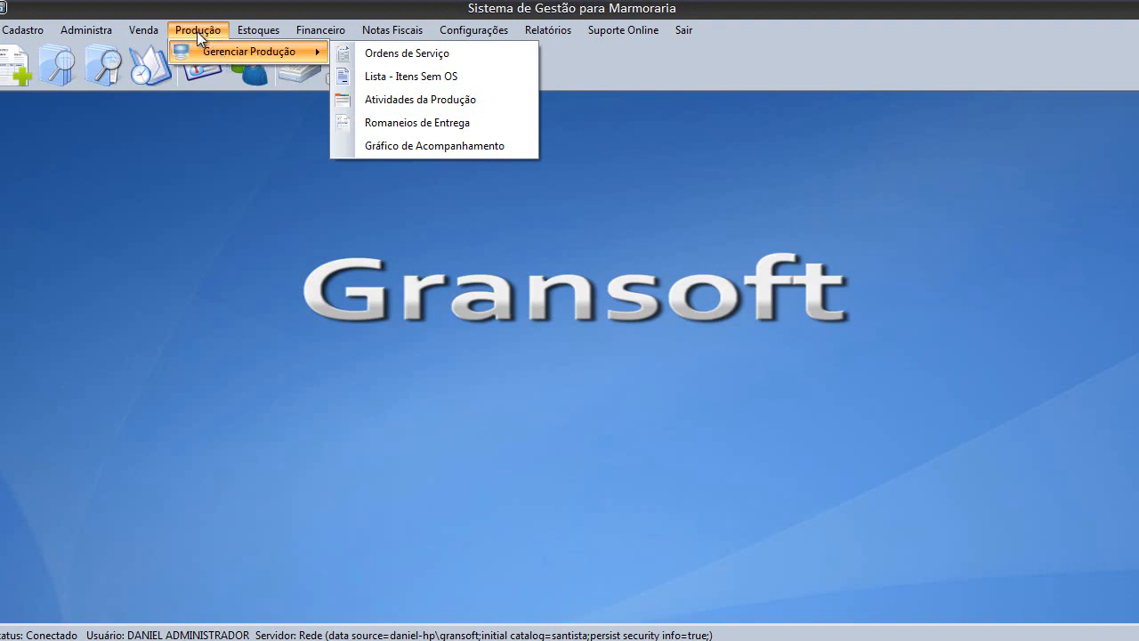
{"action": "left_click", "coordinate": [434, 77]}
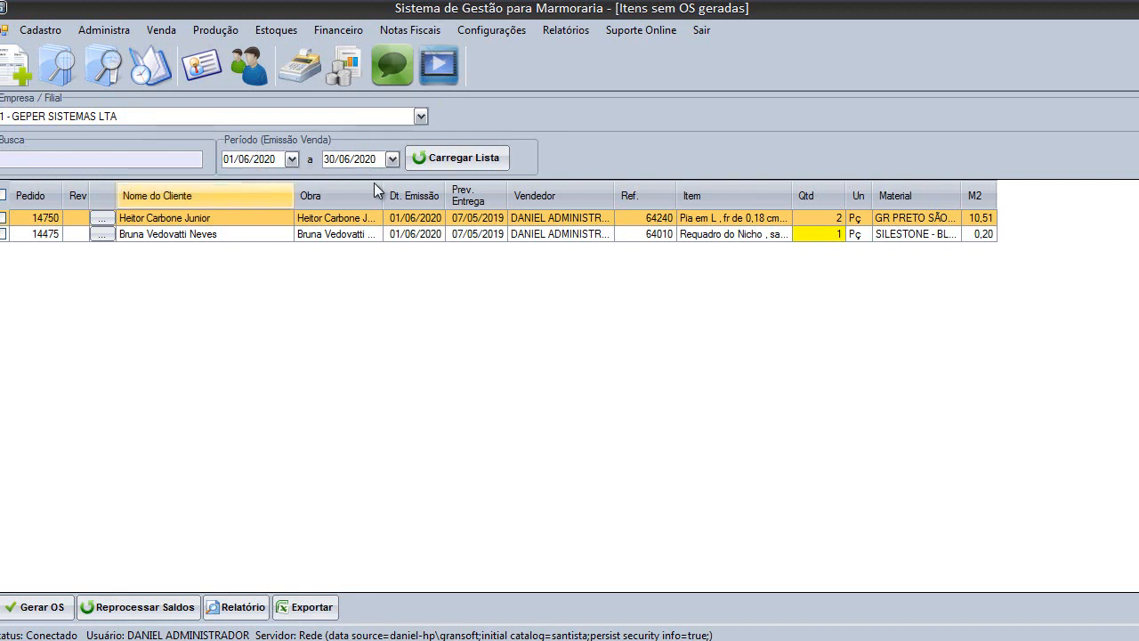
{"action": "left_click", "coordinate": [244, 159]}
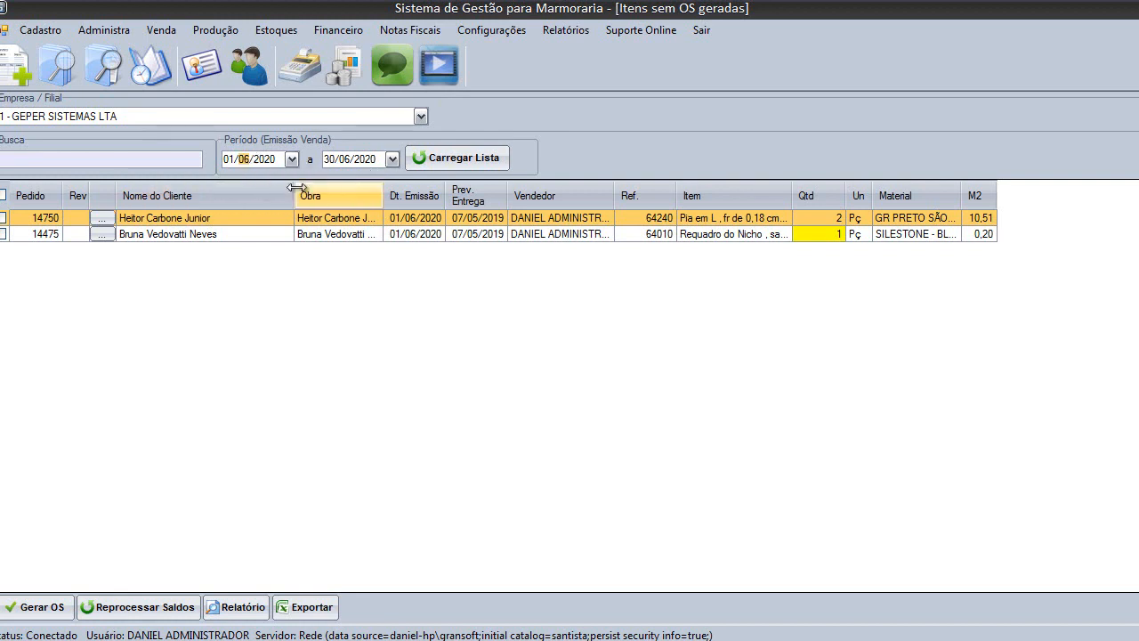
{"action": "type", "text": "01"}
{"action": "left_click", "coordinate": [461, 162]}
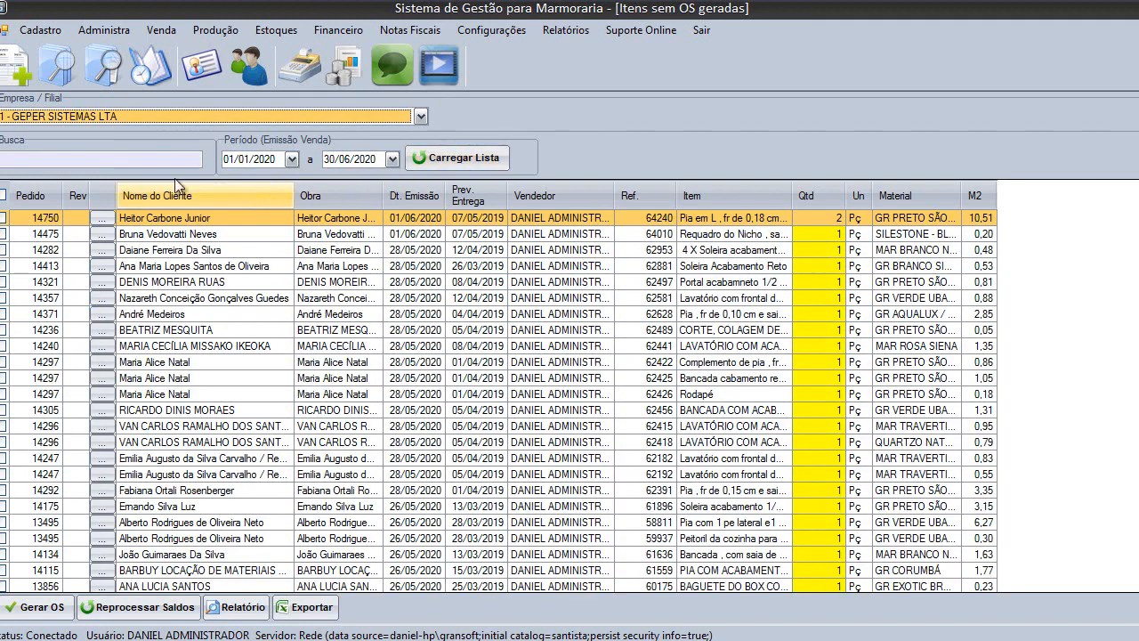
Examine the quantities, units and materials of the items without service orders, including the RETIRADA DE PIA item.
{"action": "left_click", "coordinate": [102, 156]}
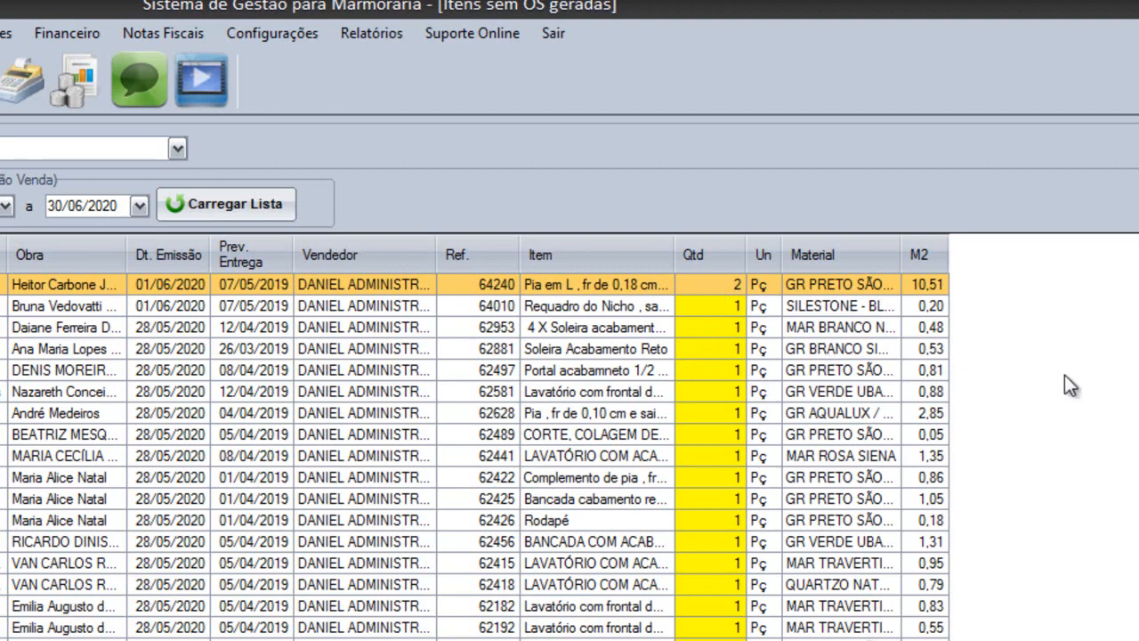
{"action": "scroll", "coordinate": [478, 457], "scroll_direction": "down", "scroll_amount": 15}
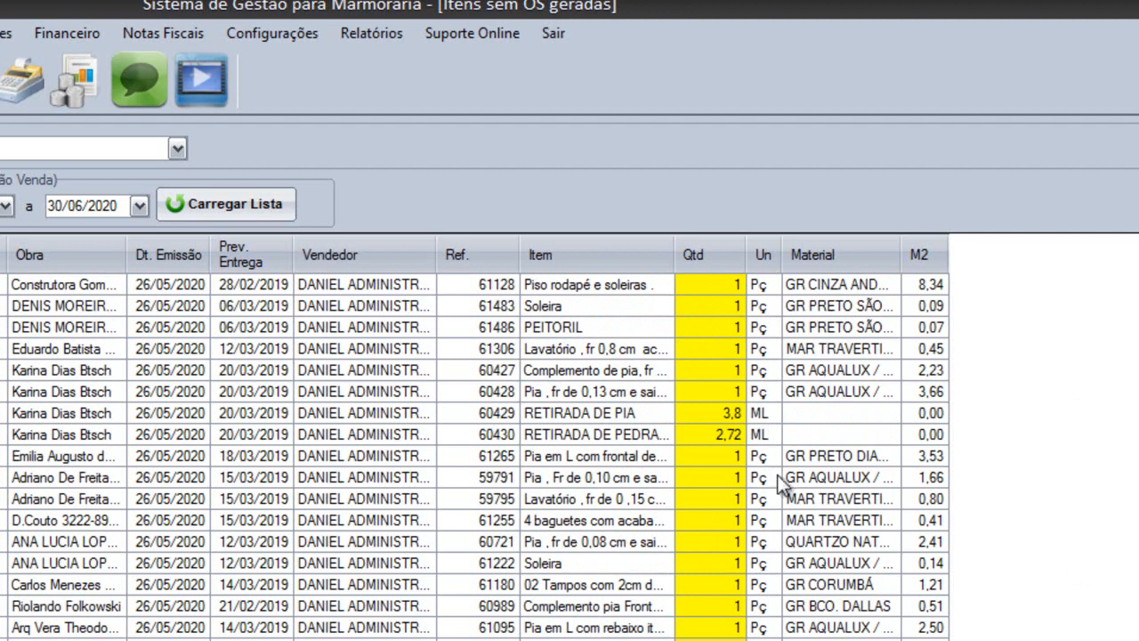
{"action": "left_click", "coordinate": [755, 414]}
{"action": "left_click", "coordinate": [737, 431]}
{"action": "left_click", "coordinate": [740, 414]}
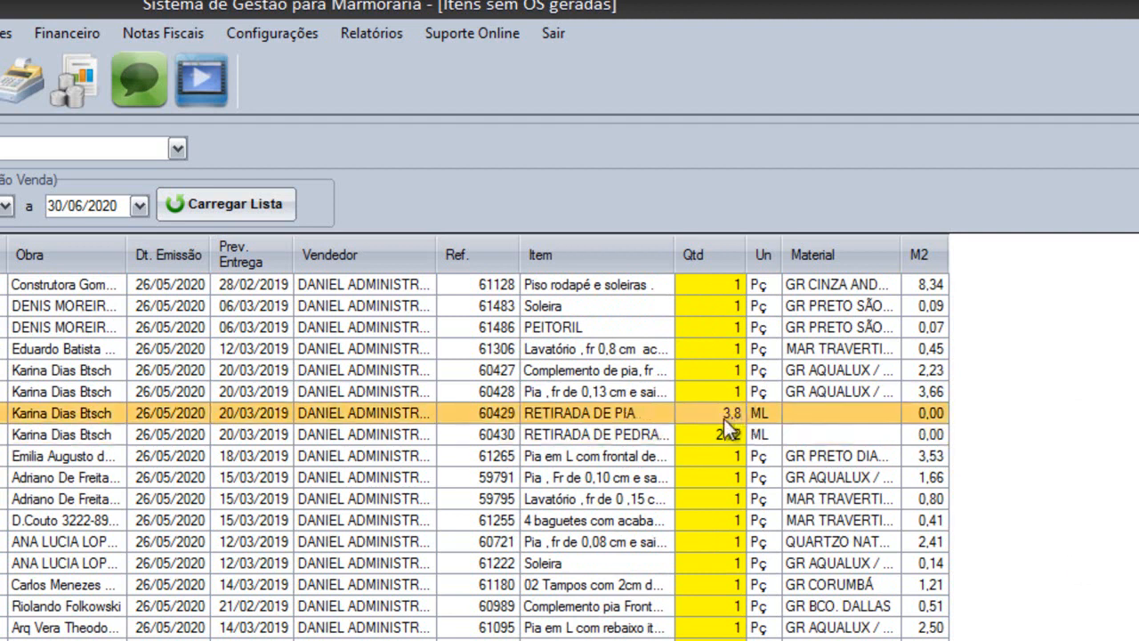
{"action": "scroll", "coordinate": [475, 456], "scroll_direction": "down", "scroll_amount": 3}
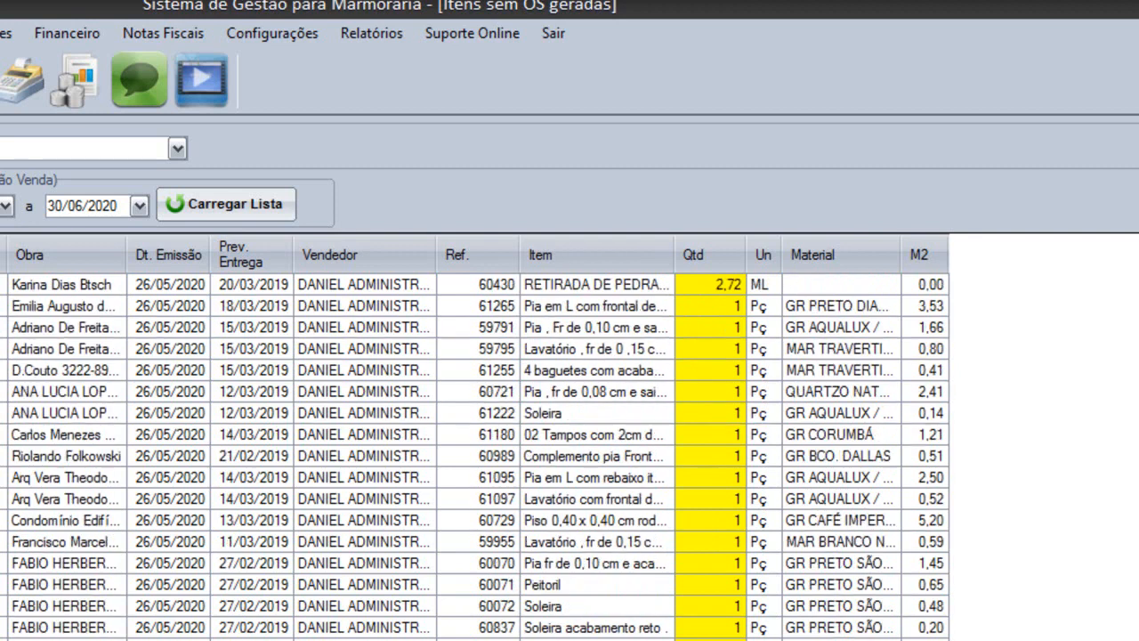
{"action": "scroll", "coordinate": [474, 456], "scroll_direction": "up", "scroll_amount": 6}
{"action": "scroll", "coordinate": [475, 455], "scroll_direction": "down", "scroll_amount": 2}
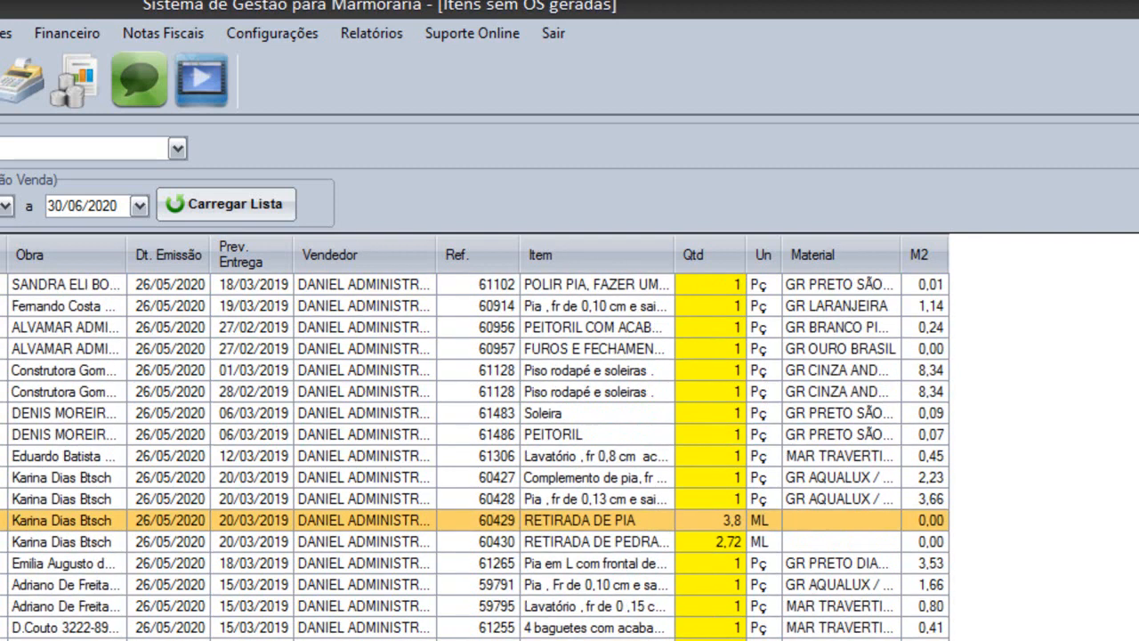
{"action": "scroll", "coordinate": [475, 455], "scroll_direction": "down", "scroll_amount": 1}
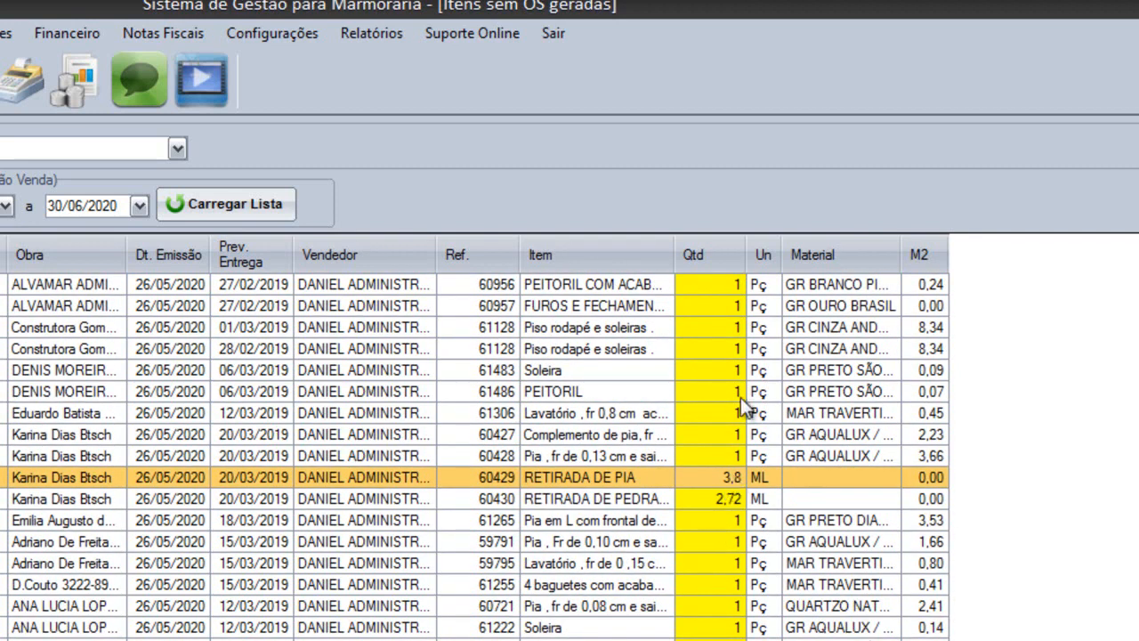
{"action": "scroll", "coordinate": [673, 416], "scroll_direction": "up", "scroll_amount": 10}
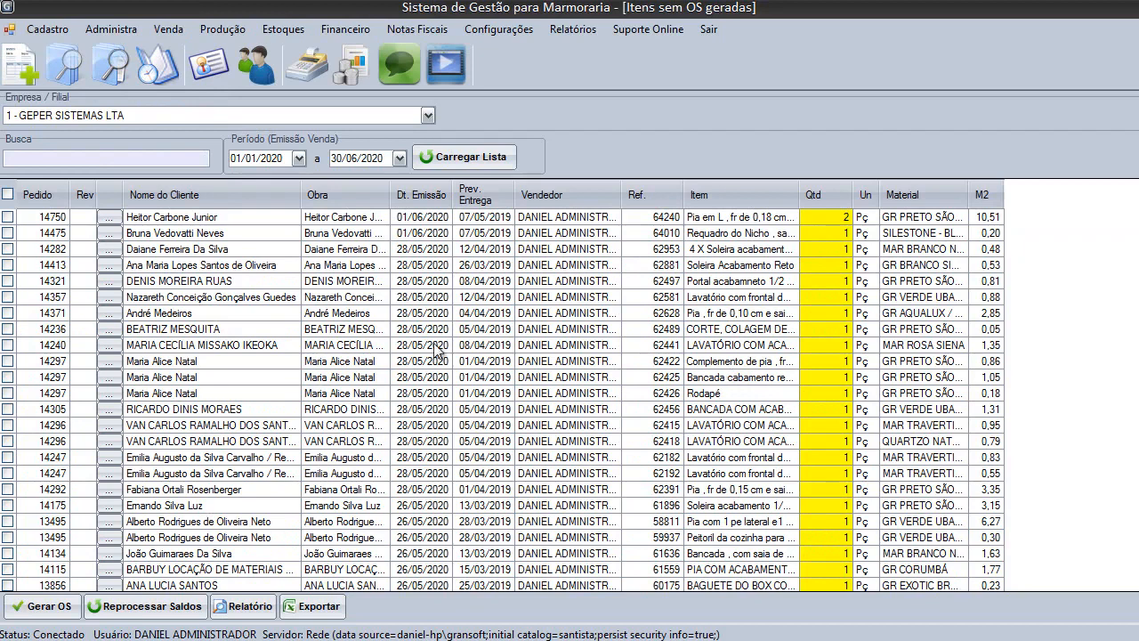
Filter the list by the order number of the Complemento de pia item, ref. 62422.
{"action": "left_click", "coordinate": [56, 363]}
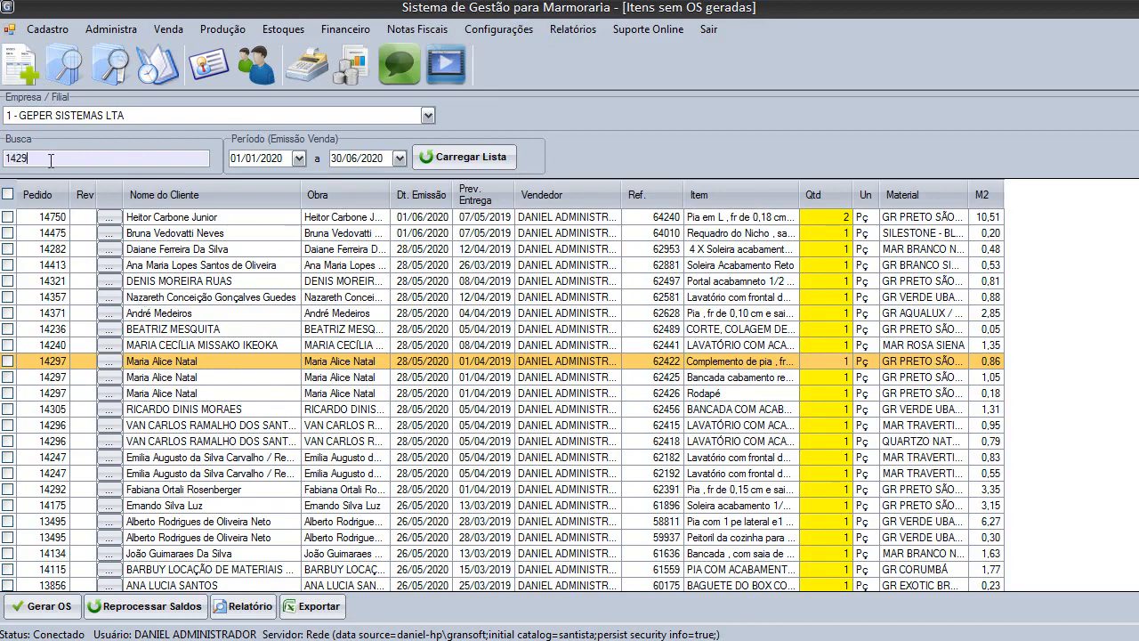
{"action": "type", "text": "7"}
{"action": "left_click", "coordinate": [471, 158]}
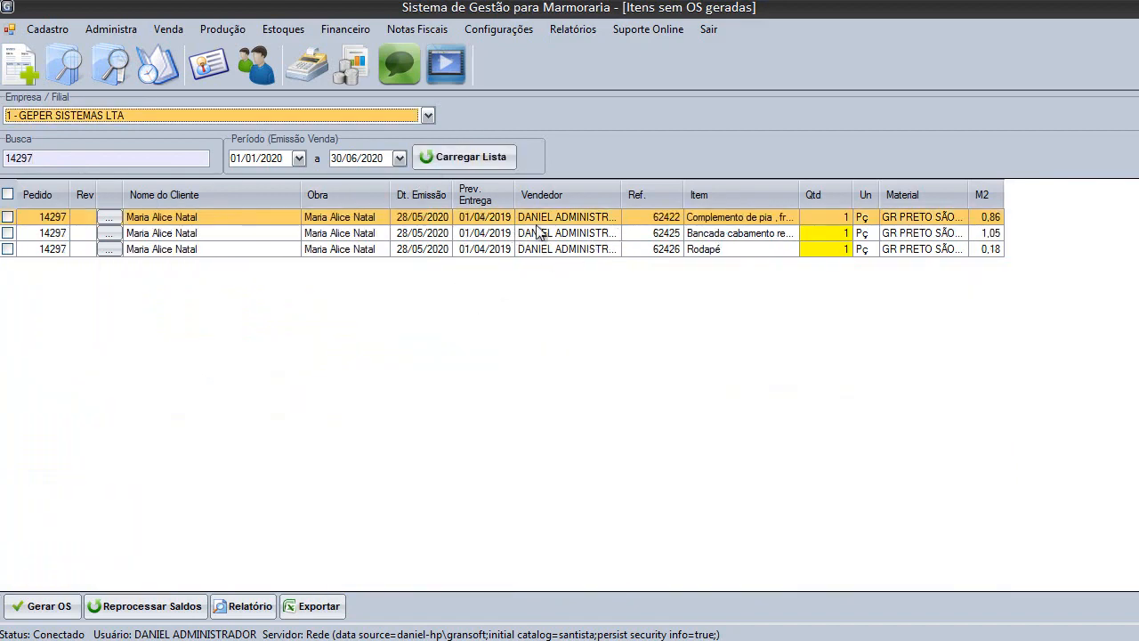
Select all the filtered items, ref. 62422, 62425 and 62426, and generate their service orders.
{"action": "left_click", "coordinate": [7, 195]}
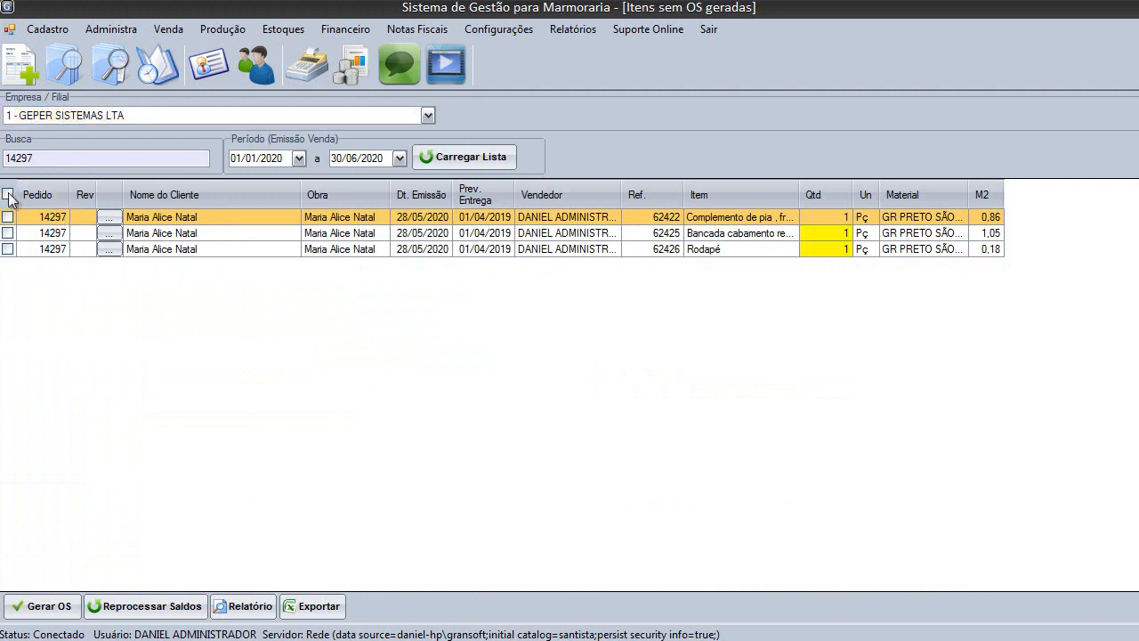
{"action": "left_click", "coordinate": [7, 216]}
{"action": "left_click", "coordinate": [39, 607]}
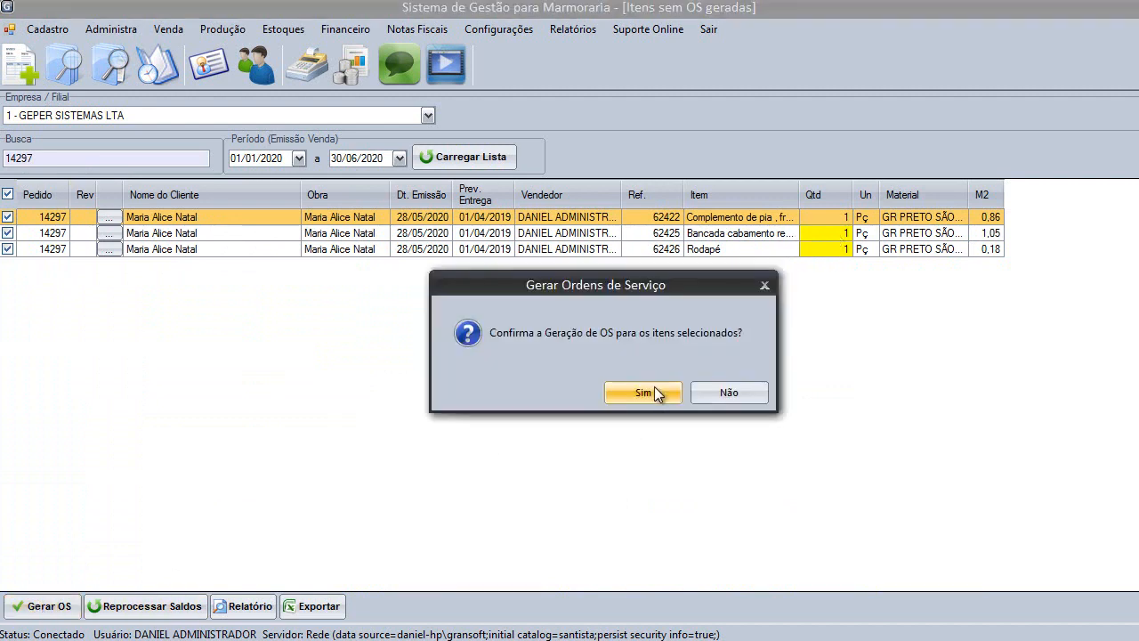
{"action": "left_click", "coordinate": [643, 393]}
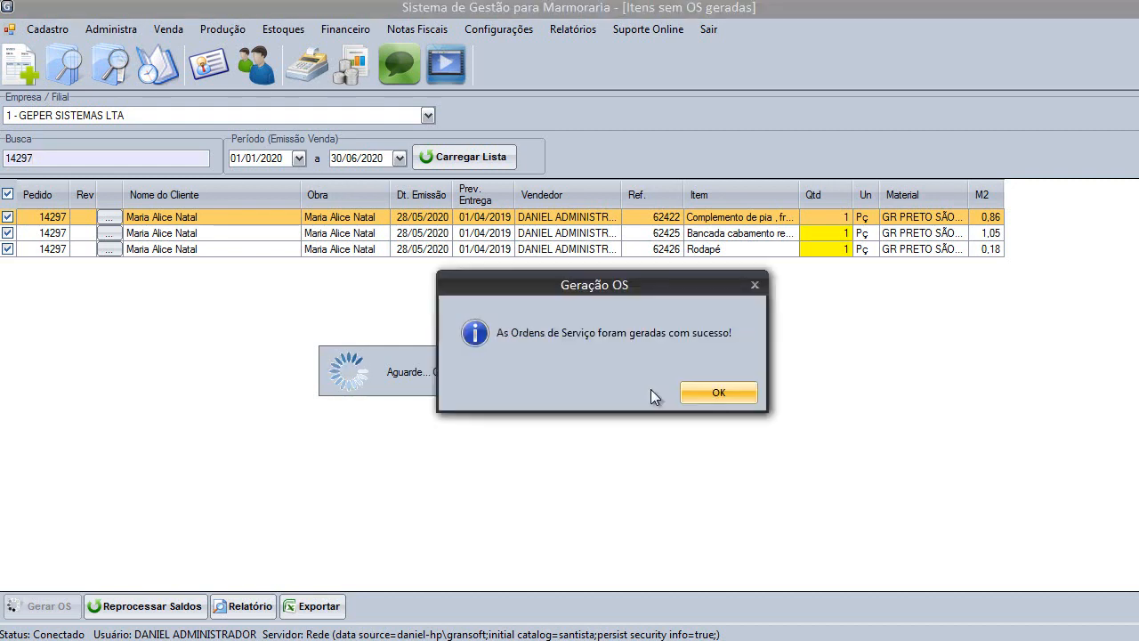
{"action": "left_click", "coordinate": [718, 391]}
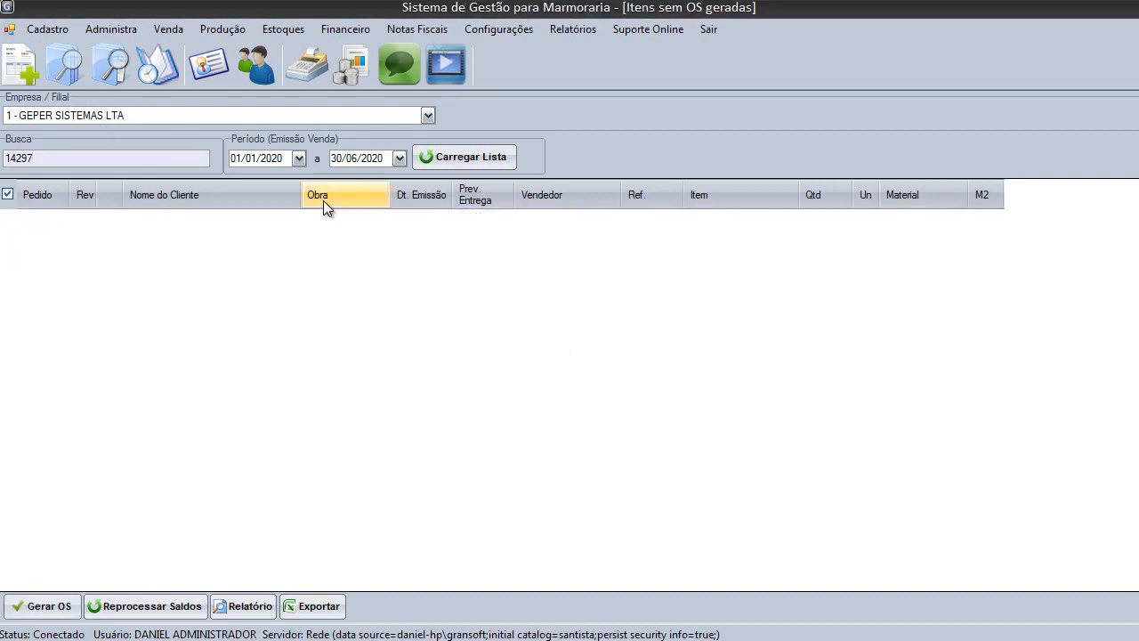
Clear the order number search and reload the full list of items without service orders.
{"action": "double_click", "coordinate": [120, 158]}
{"action": "key", "text": "BackSpace"}
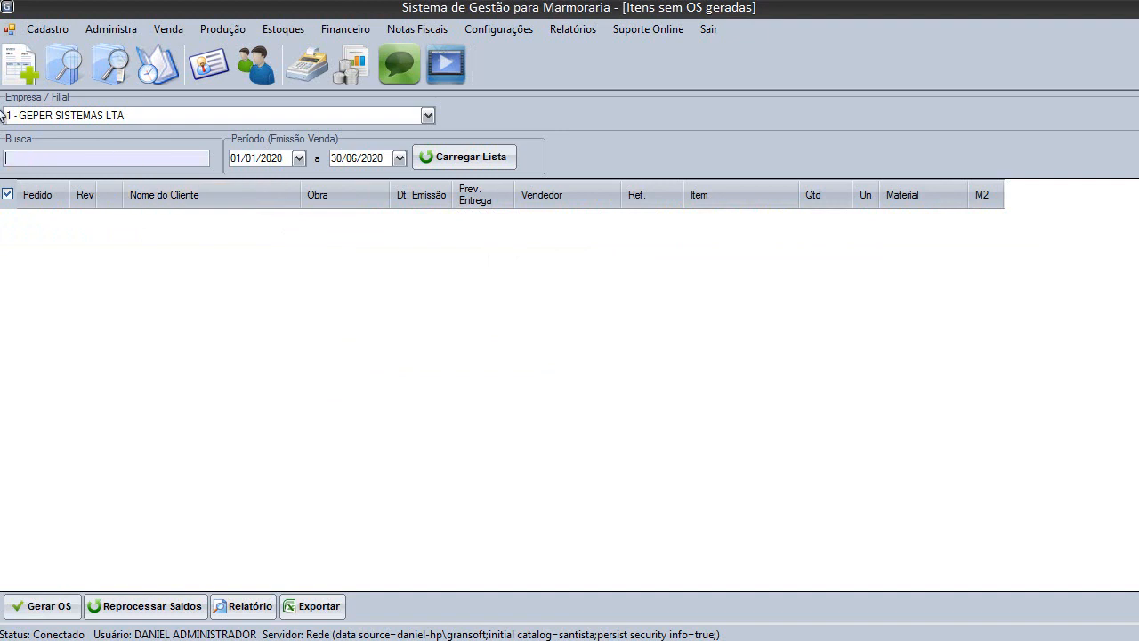
{"action": "left_click", "coordinate": [507, 162]}
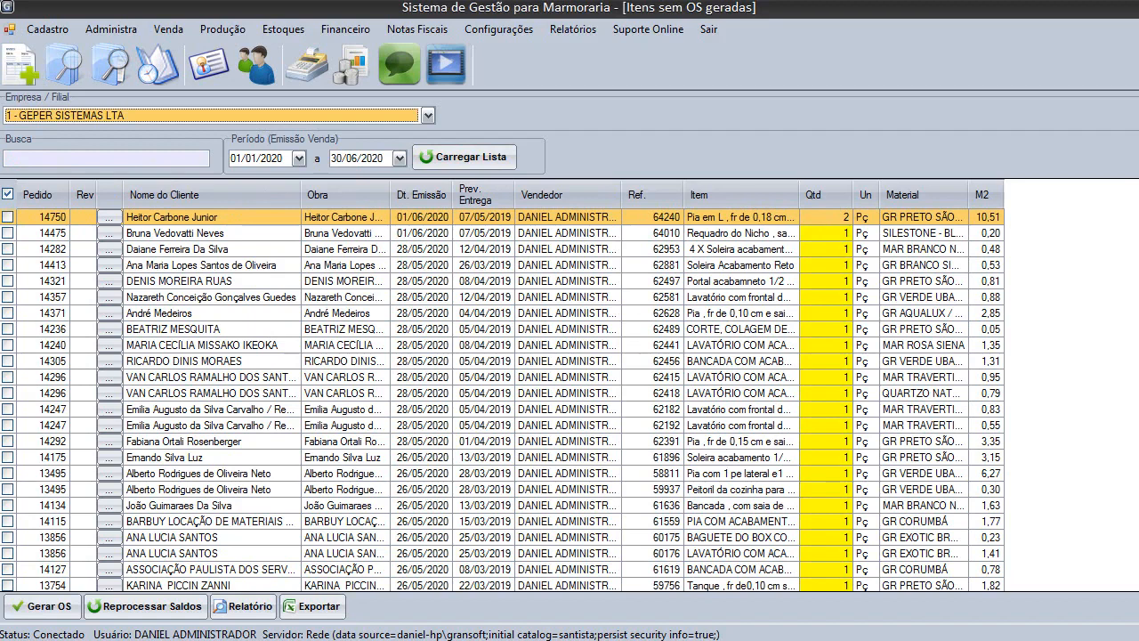
Select the items with ref. 60427, 60428, 60430, 59795, 61255, 60721 and 61222.
{"action": "scroll", "coordinate": [187, 349], "scroll_direction": "down", "scroll_amount": 10}
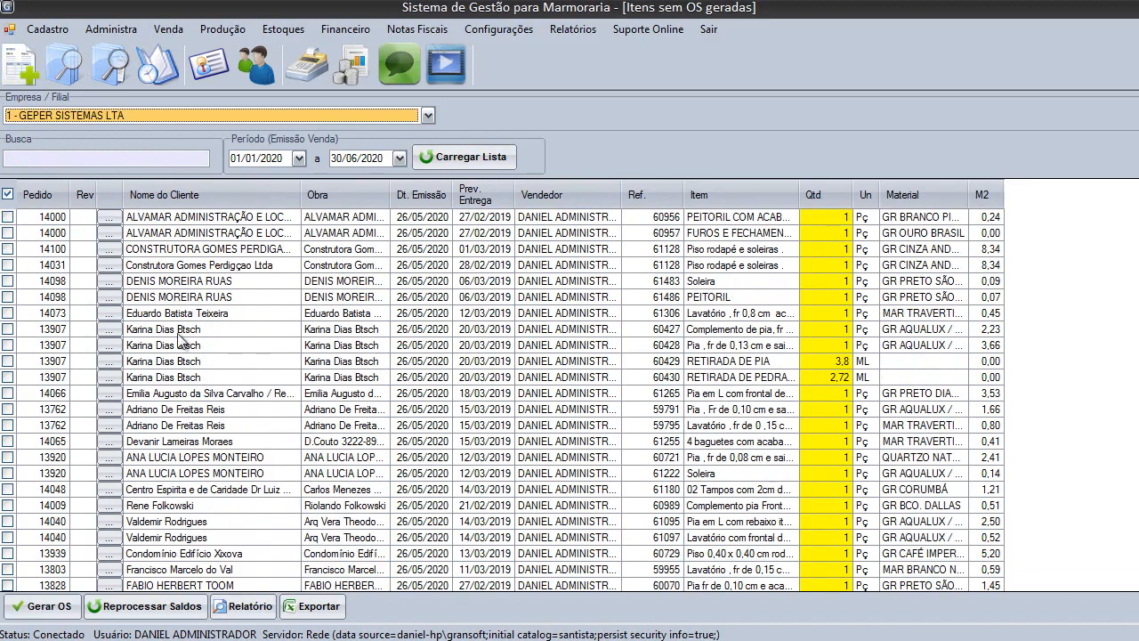
{"action": "left_click", "coordinate": [179, 329]}
{"action": "left_click", "coordinate": [7, 329]}
{"action": "left_click", "coordinate": [7, 345]}
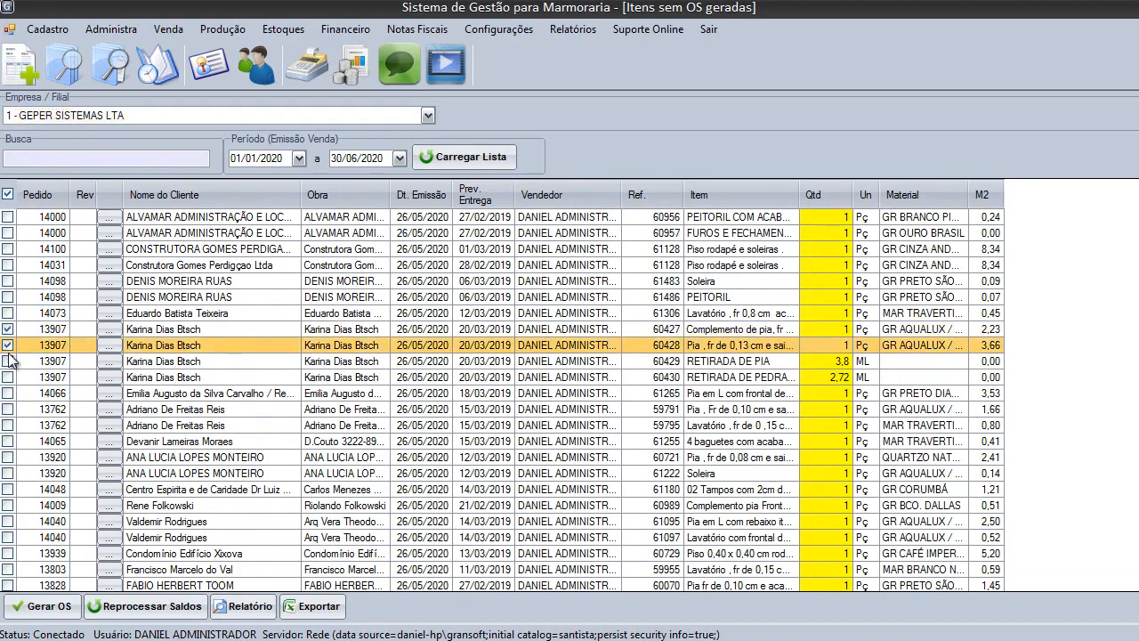
{"action": "left_click", "coordinate": [8, 377]}
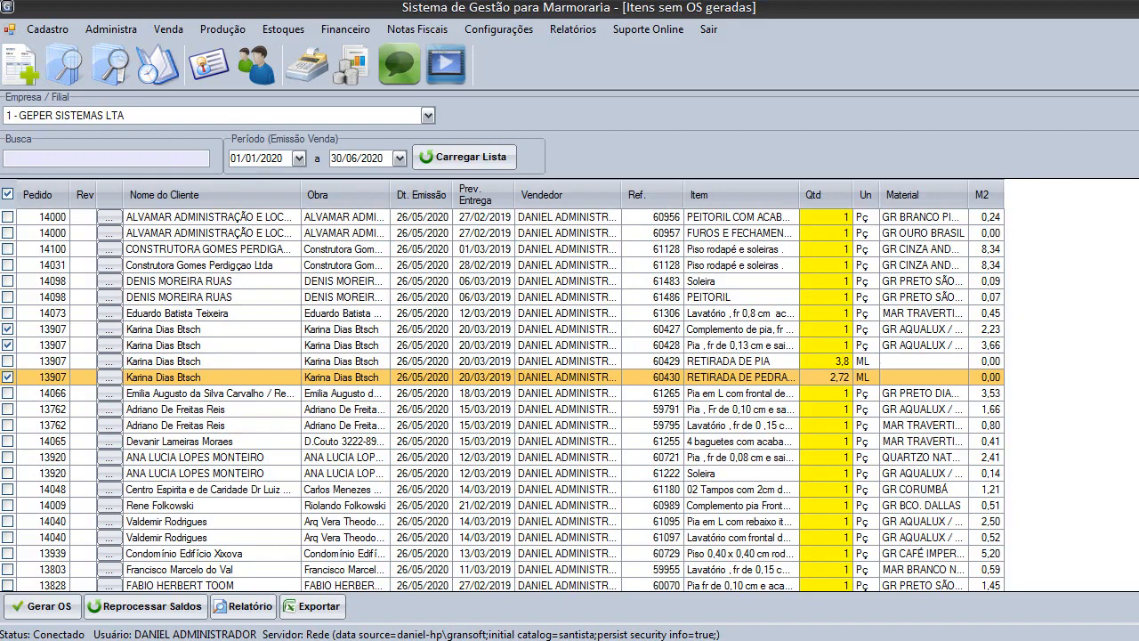
{"action": "left_click", "coordinate": [8, 456]}
{"action": "left_click", "coordinate": [8, 472]}
{"action": "left_click", "coordinate": [8, 440]}
{"action": "left_click", "coordinate": [8, 425]}
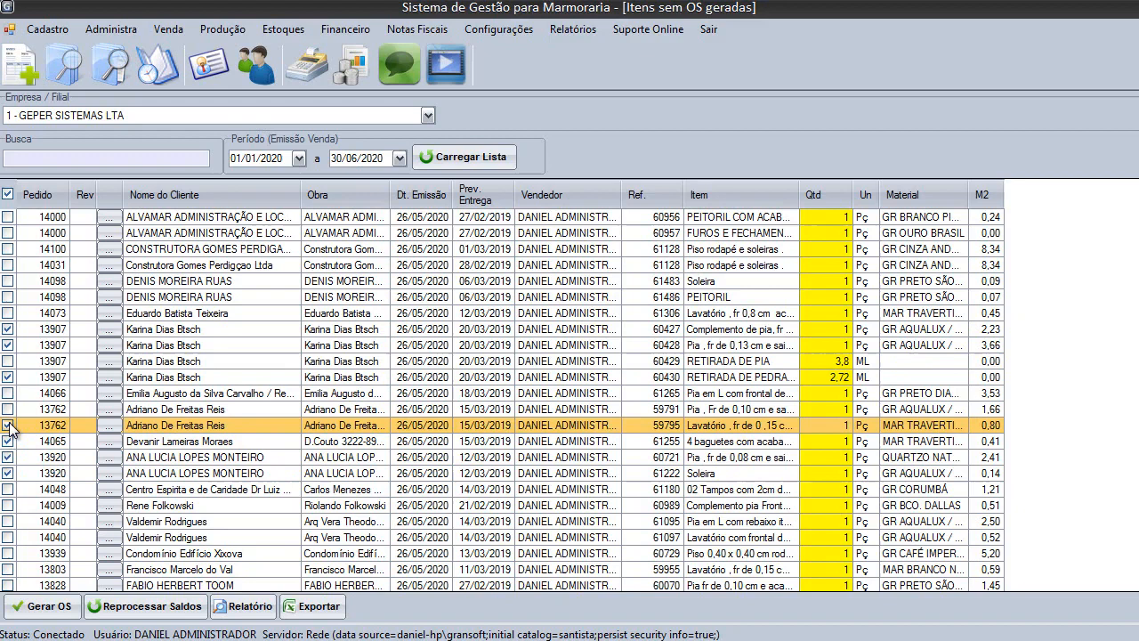
Generate service orders for the selected items of the different customers.
{"action": "left_click", "coordinate": [53, 606]}
{"action": "left_click", "coordinate": [646, 402]}
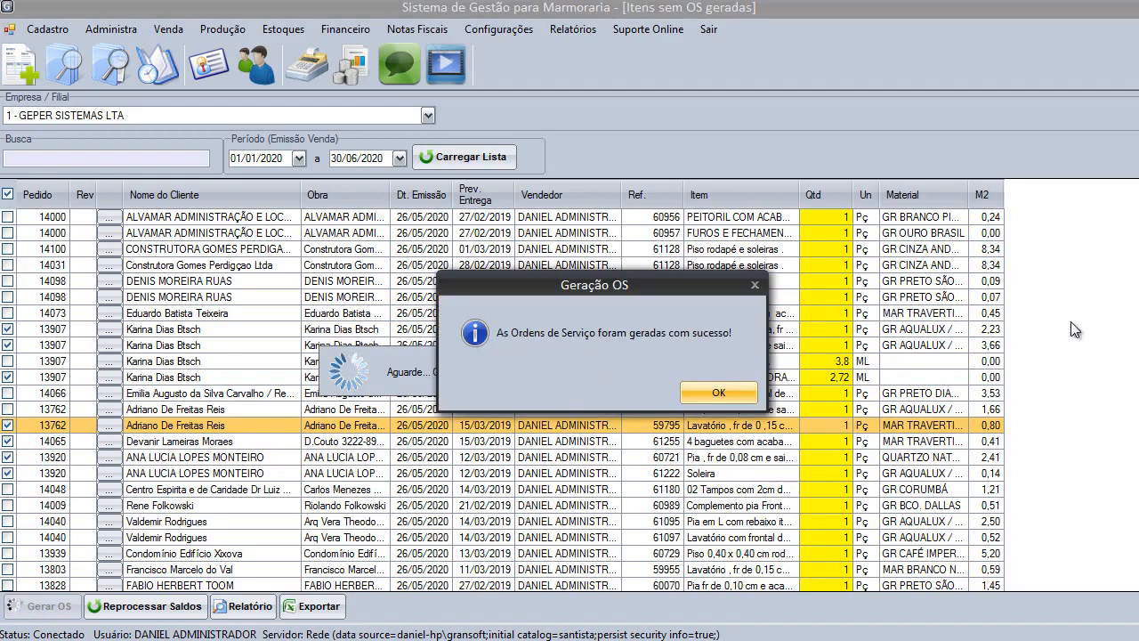
{"action": "left_click", "coordinate": [721, 394]}
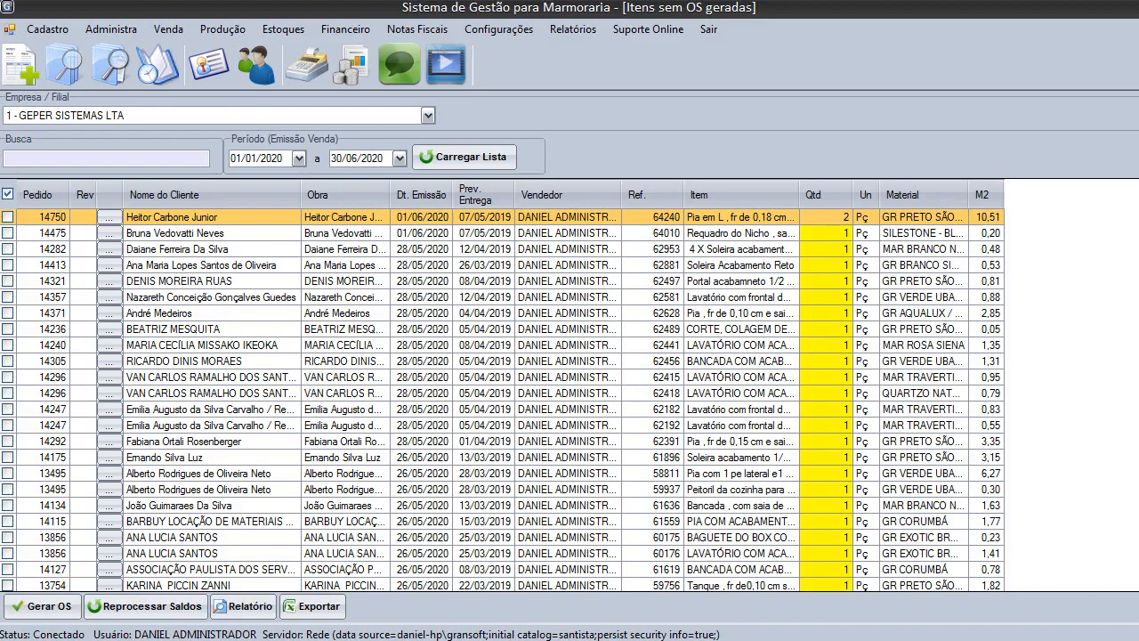
Close the list of items without service orders and open the production tracking list, Ordens de Serviço.
{"action": "key", "text": "Escape"}
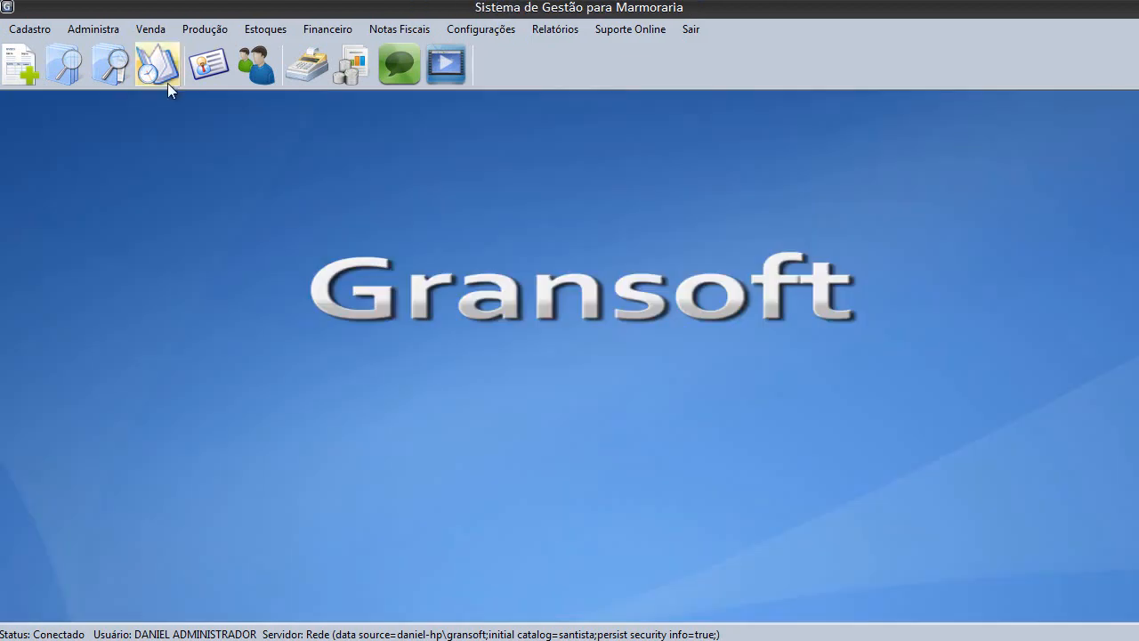
{"action": "left_click", "coordinate": [205, 31]}
{"action": "mouse_move", "coordinate": [213, 49]}
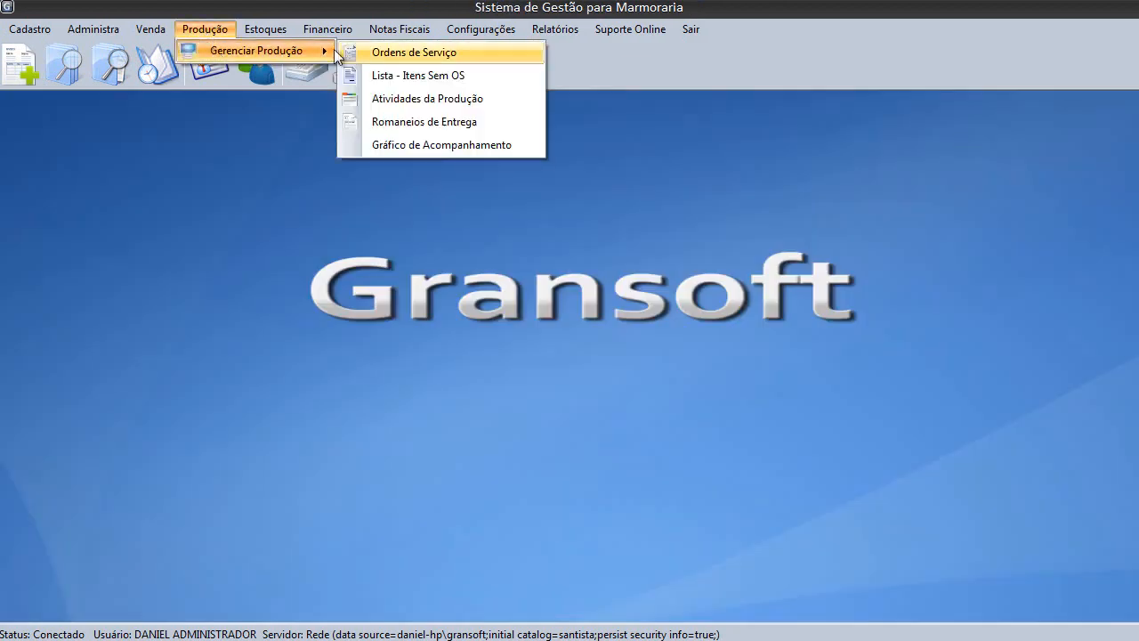
{"action": "left_click", "coordinate": [408, 55]}
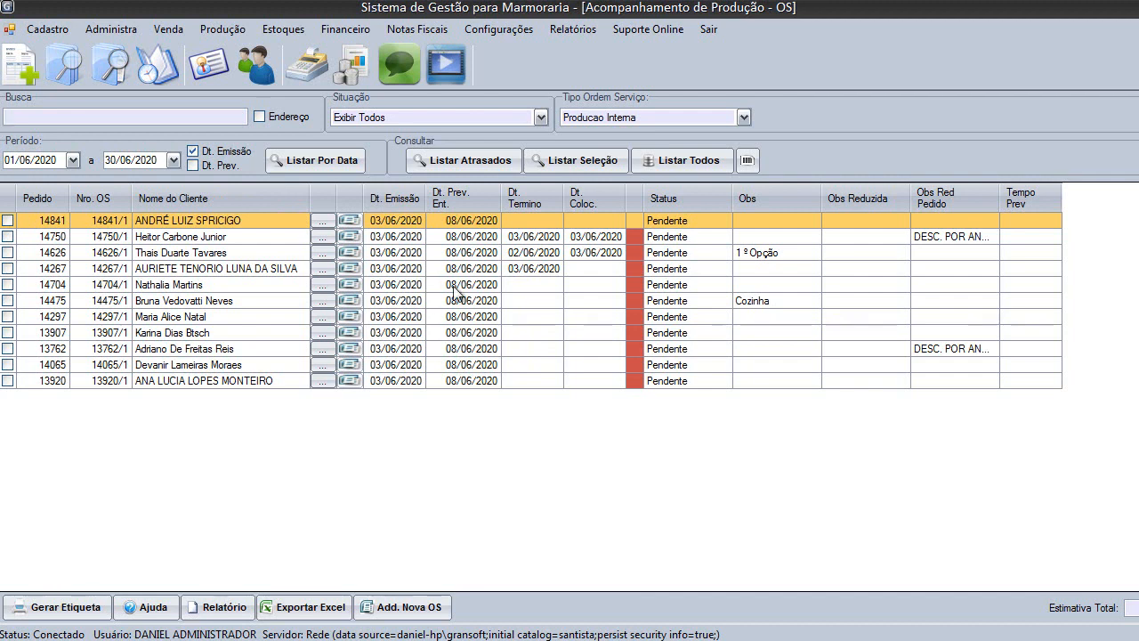
Examine the status of the first service orders in the production list.
{"action": "left_click", "coordinate": [695, 237]}
{"action": "left_click", "coordinate": [692, 223]}
{"action": "key", "text": "Down"}
{"action": "key", "text": "Down"}
{"action": "key", "text": "Down"}
{"action": "key", "text": "Down"}
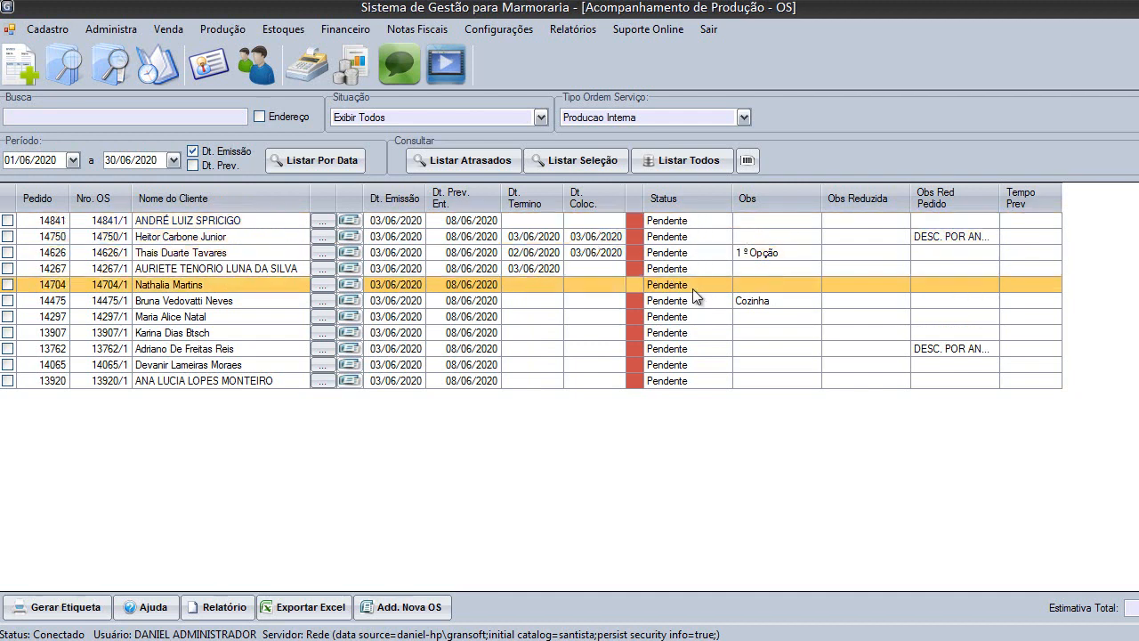
{"action": "left_click", "coordinate": [692, 222]}
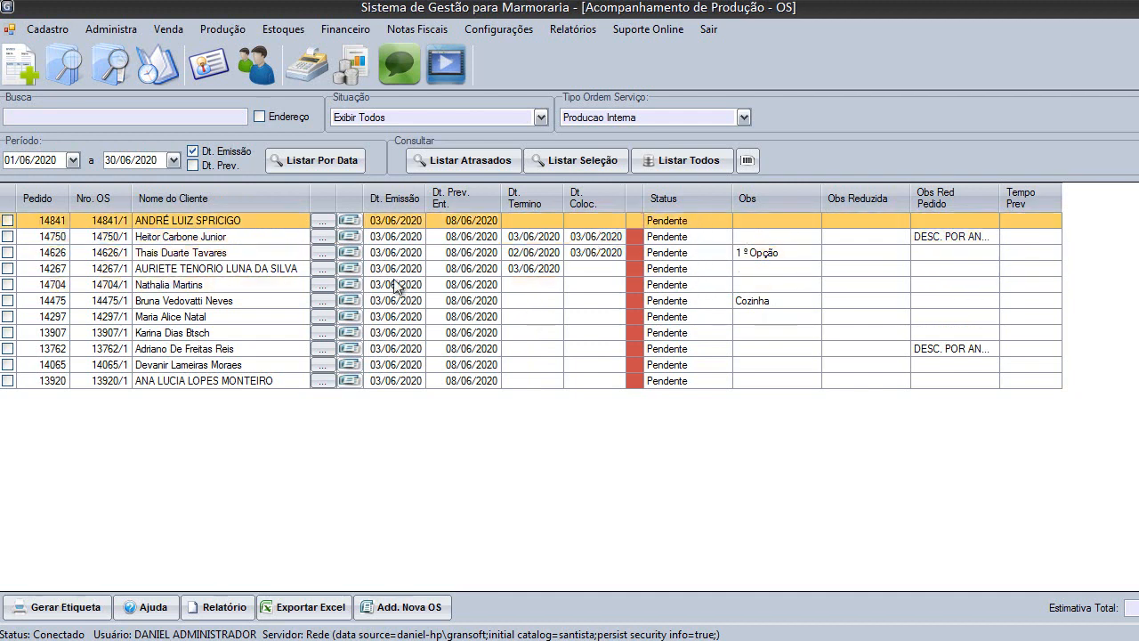
Open the activity details of the first service order and assign the employee labelled Cortador to the Corte Material activity.
{"action": "left_click", "coordinate": [324, 224]}
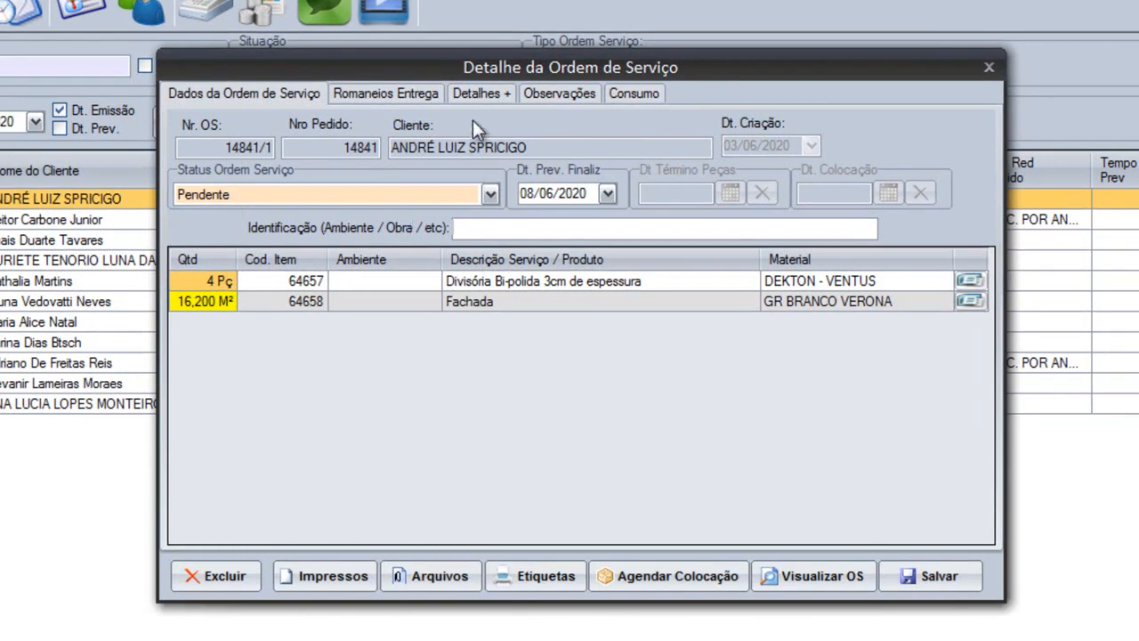
{"action": "left_click", "coordinate": [481, 94]}
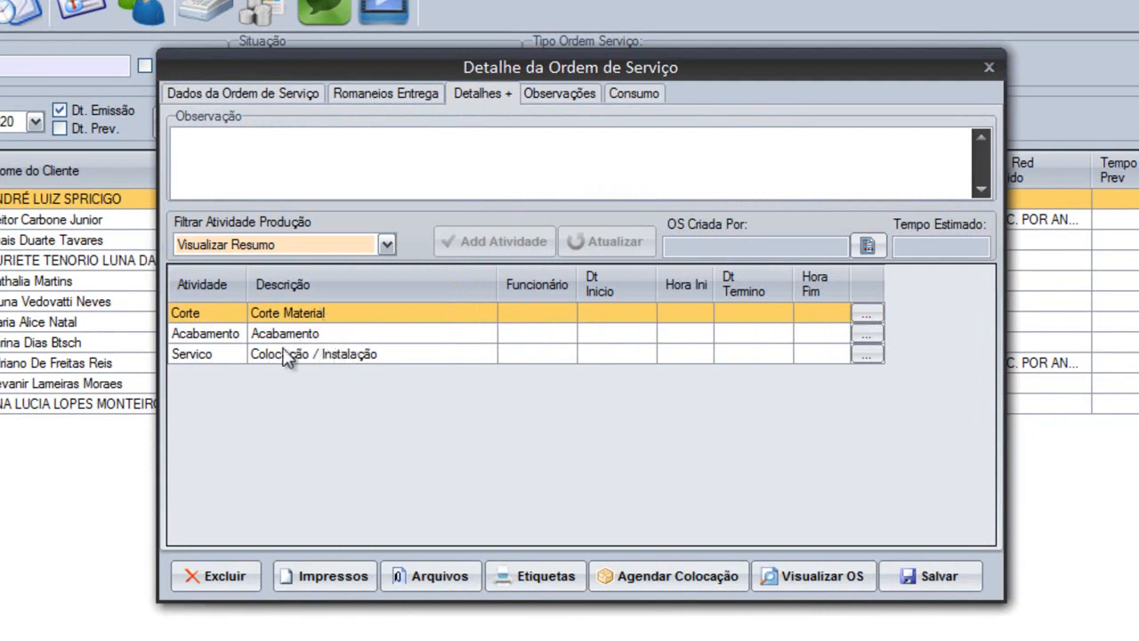
{"action": "left_click", "coordinate": [865, 315]}
{"action": "left_click", "coordinate": [783, 301]}
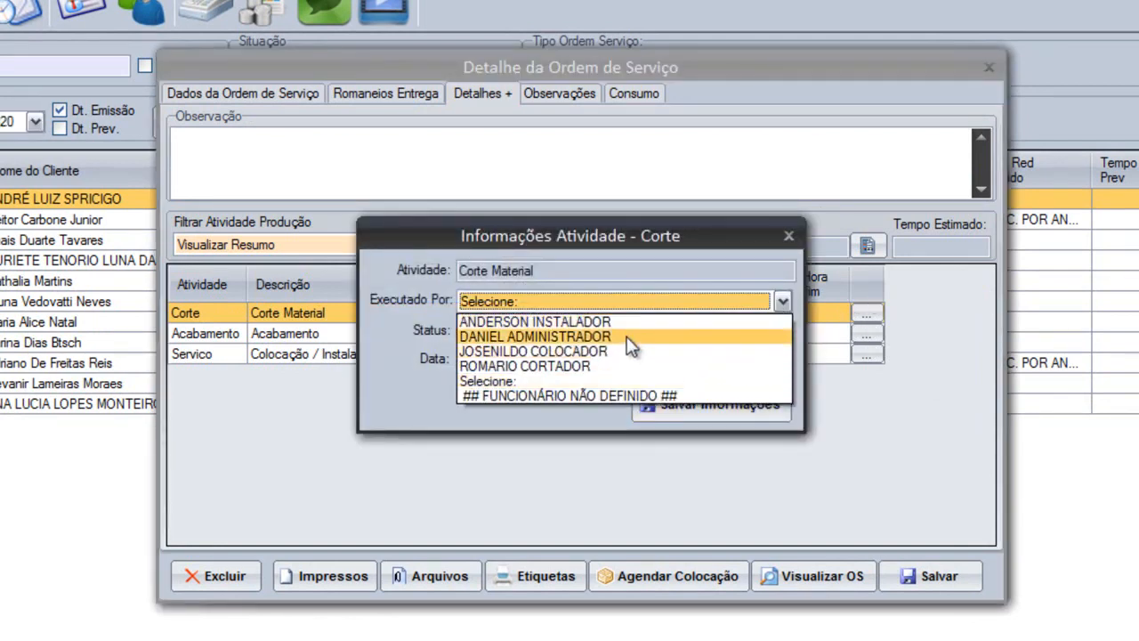
{"action": "left_click", "coordinate": [614, 367]}
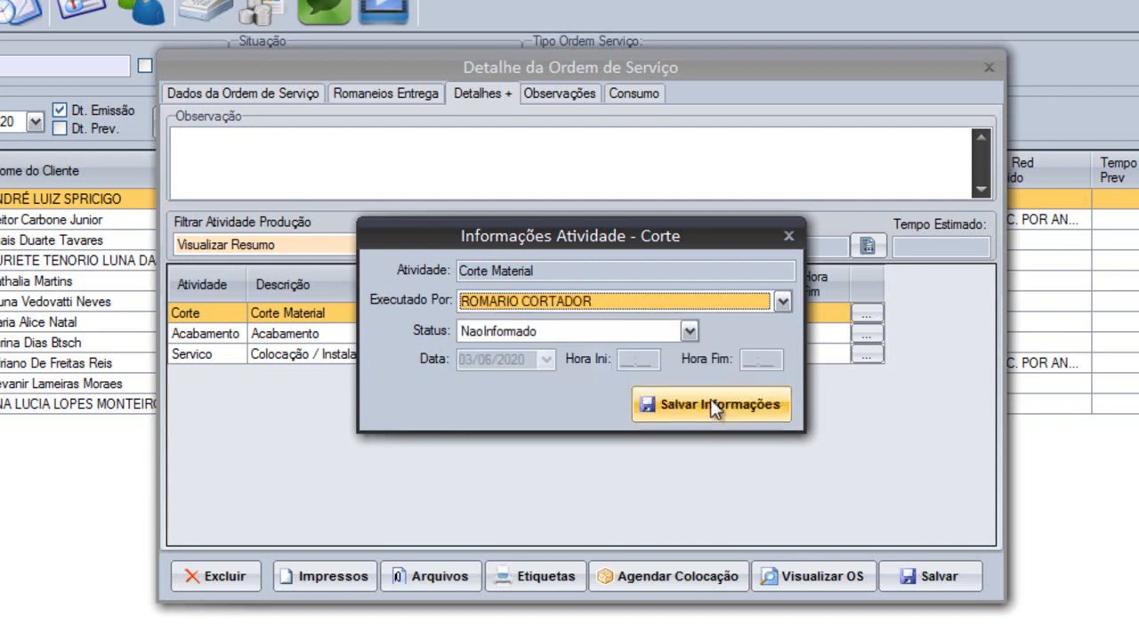
{"action": "left_click", "coordinate": [709, 405]}
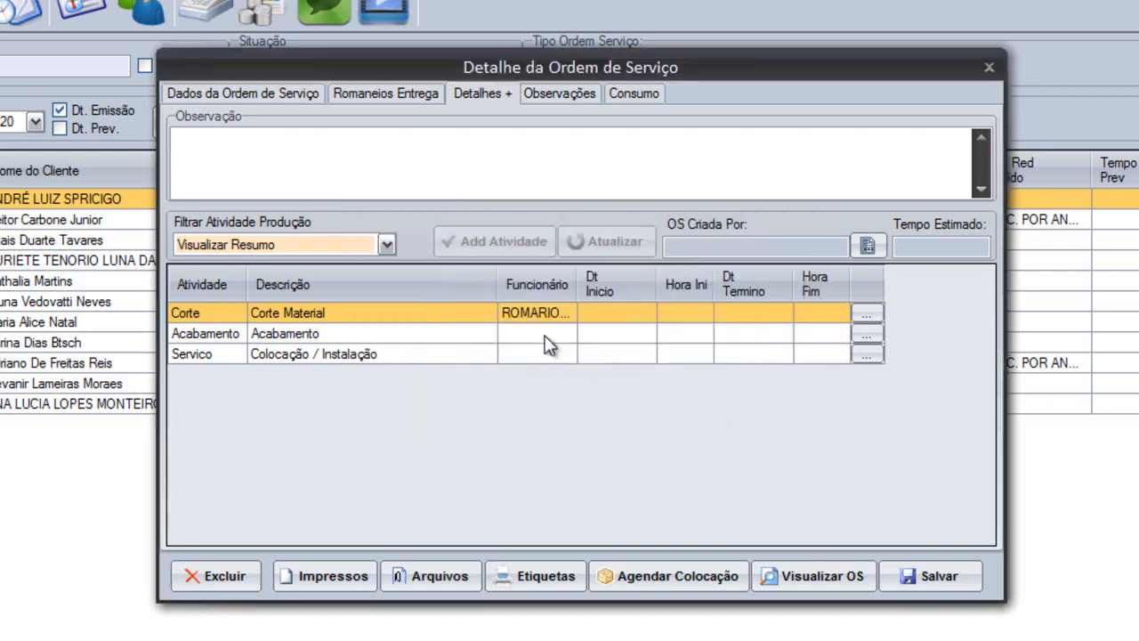
Assign the employee labelled Administrador to the Acabamento activity.
{"action": "left_click", "coordinate": [552, 338]}
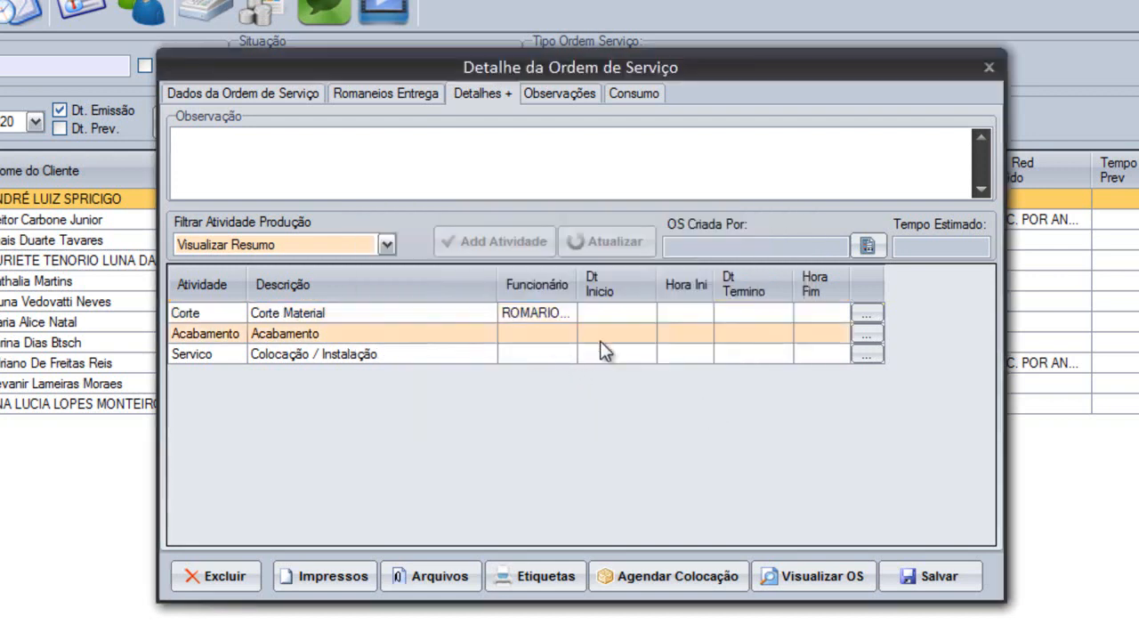
{"action": "left_click", "coordinate": [863, 335]}
{"action": "left_click", "coordinate": [781, 304]}
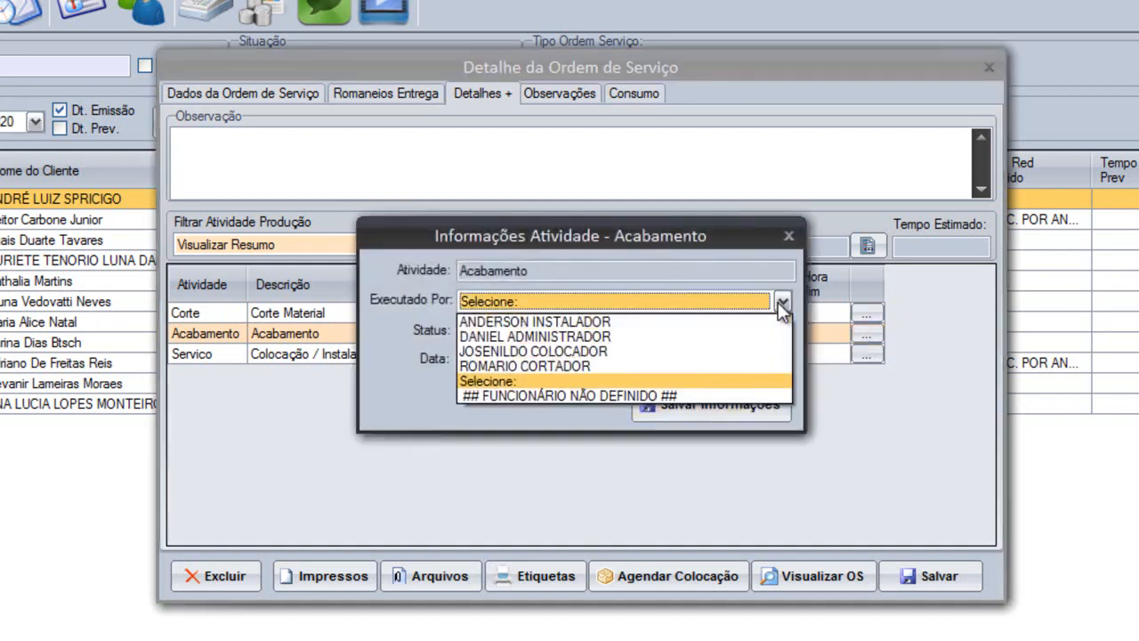
{"action": "left_click", "coordinate": [678, 338]}
{"action": "left_click", "coordinate": [669, 408]}
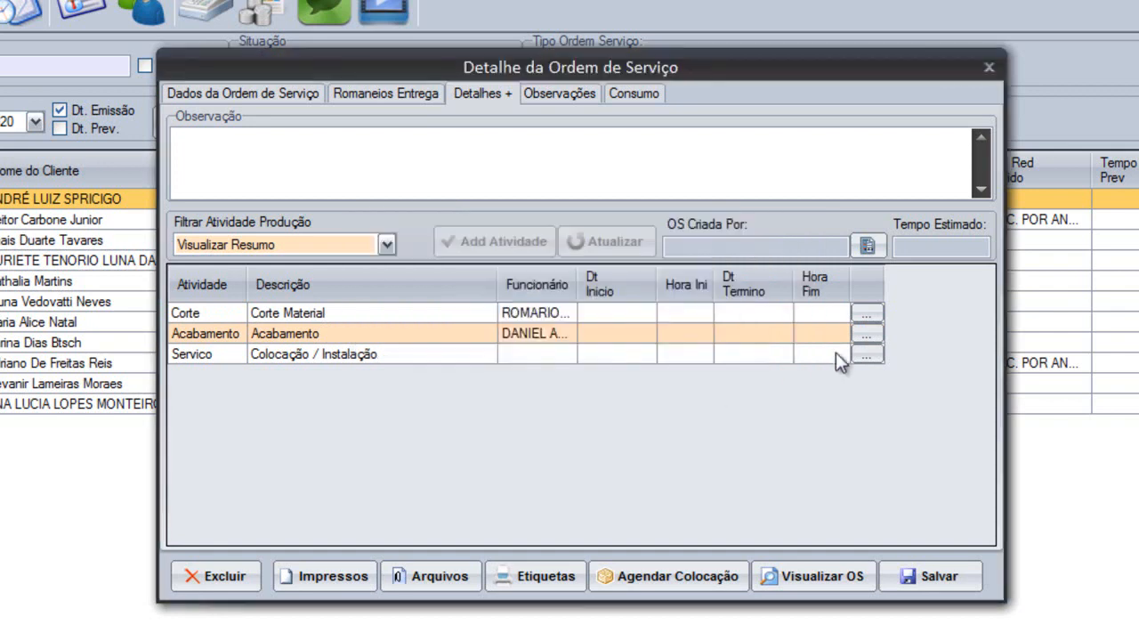
Assign the employee labelled Colocador to the Colocação / Instalação activity and save the service order.
{"action": "left_click", "coordinate": [863, 356]}
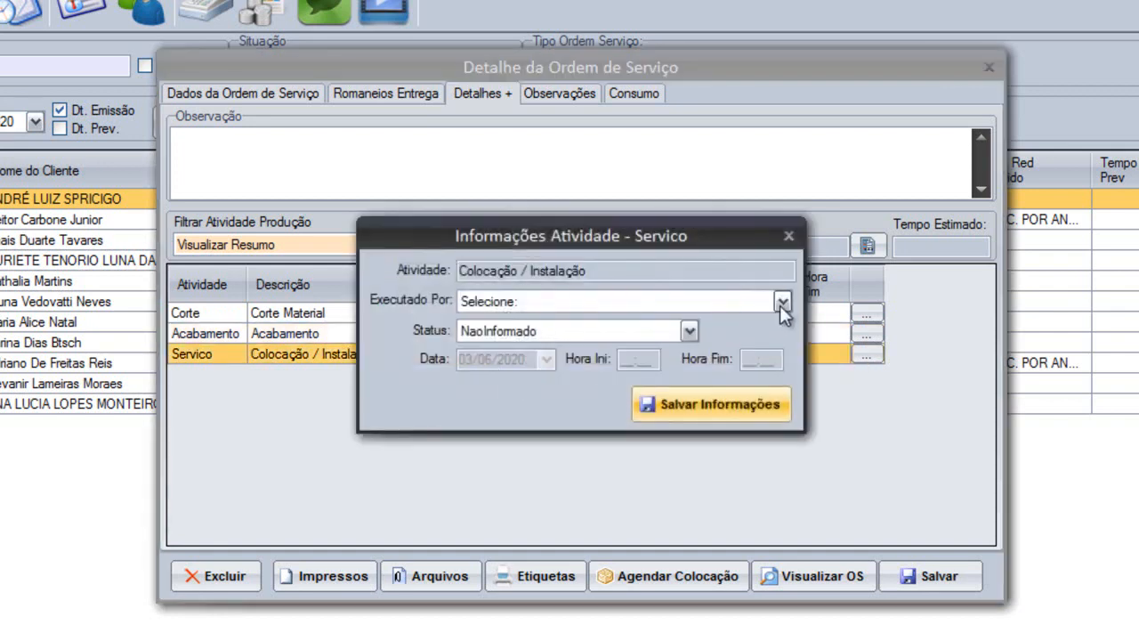
{"action": "left_click", "coordinate": [770, 308]}
{"action": "left_click", "coordinate": [603, 351]}
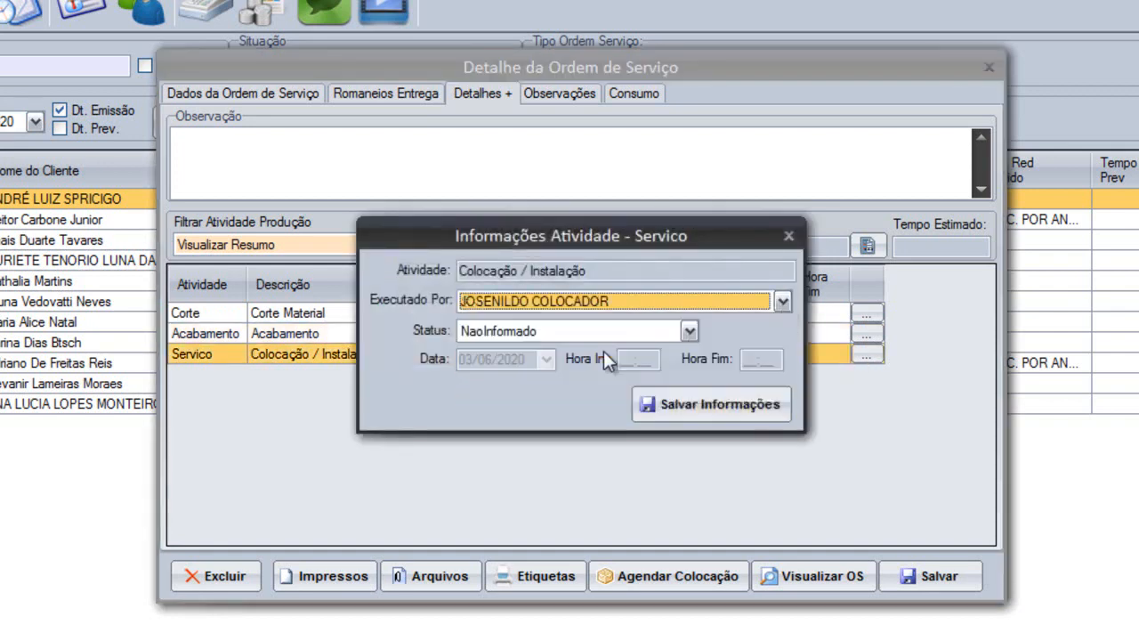
{"action": "left_click", "coordinate": [742, 404]}
{"action": "left_click", "coordinate": [941, 574]}
{"action": "left_click", "coordinate": [669, 422]}
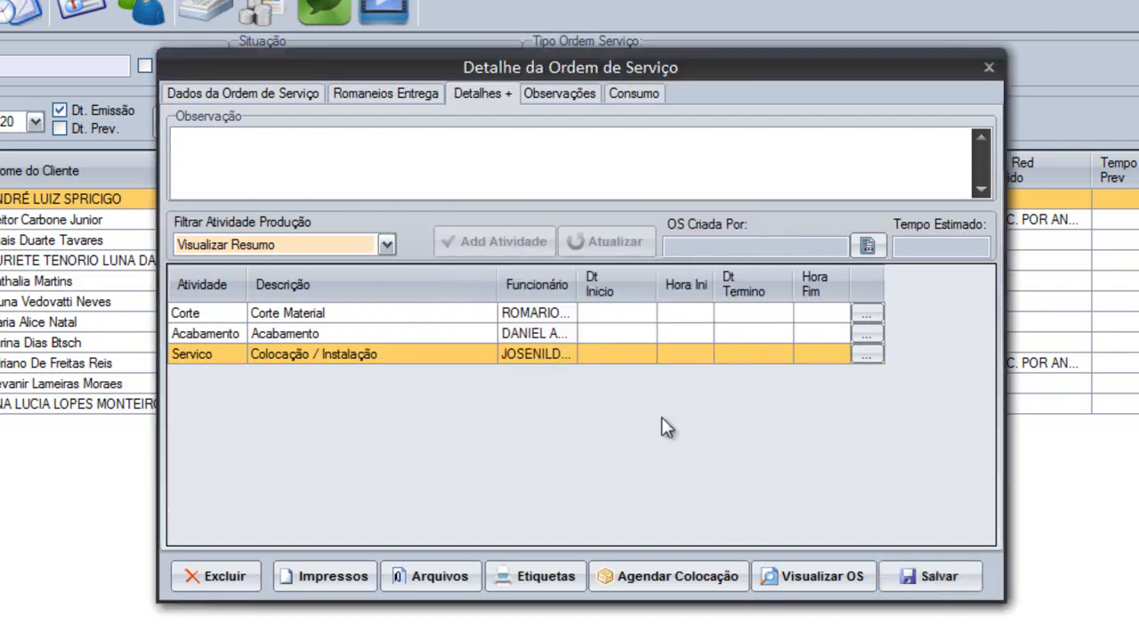
Review the order's activities filtered by Todas Servicos, Corte, Acabamento and Servico (Colocação / Instalação), and close the order.
{"action": "left_click", "coordinate": [301, 243]}
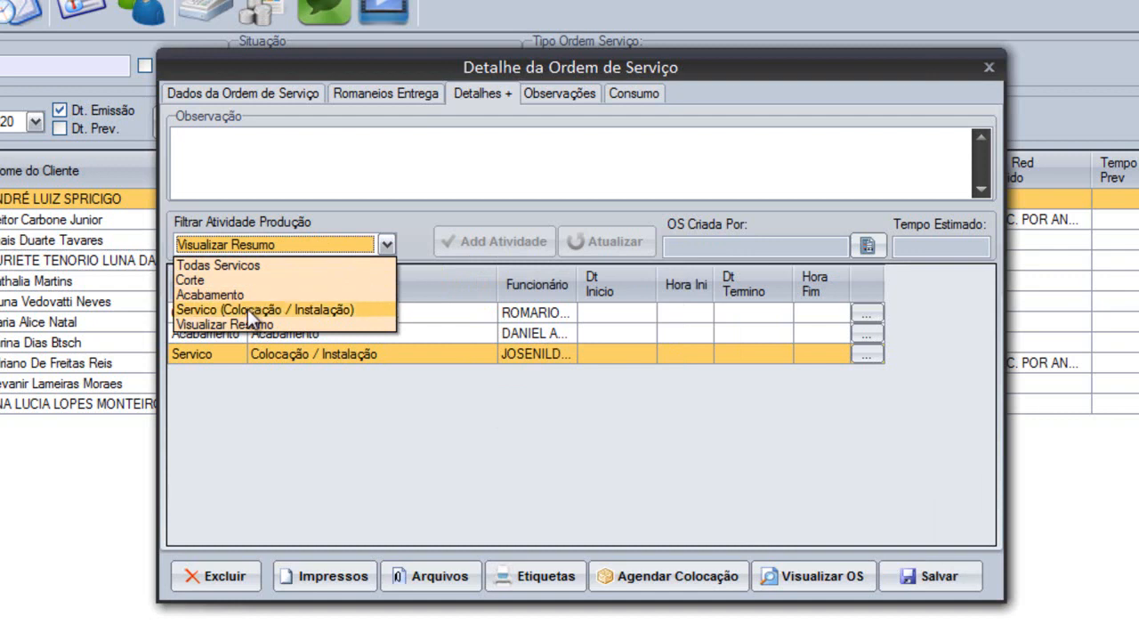
{"action": "left_click", "coordinate": [262, 264]}
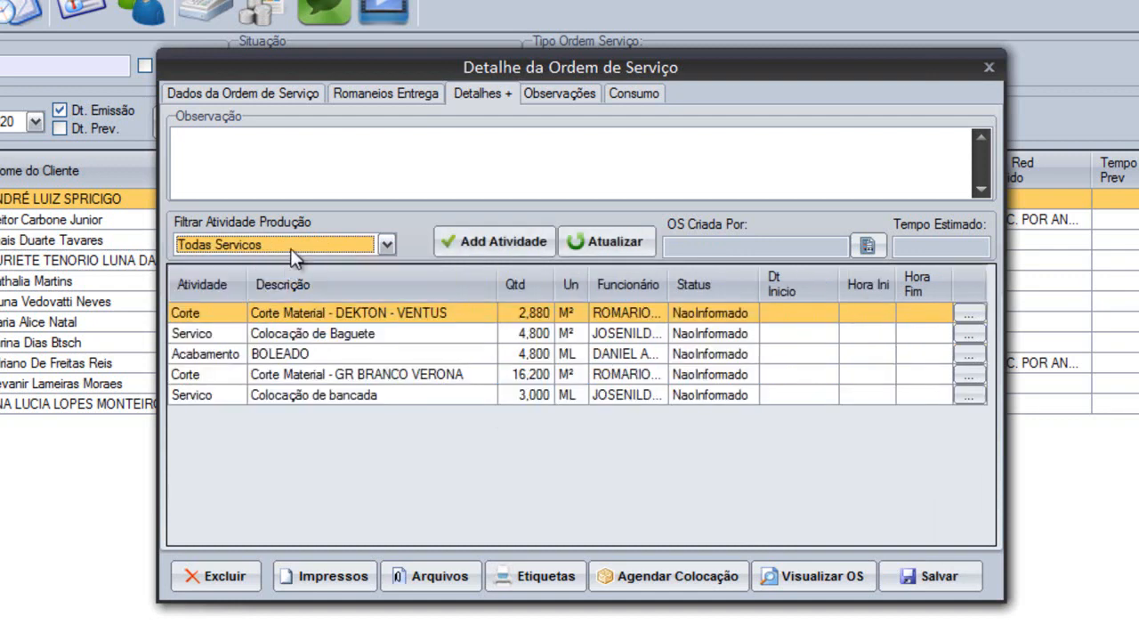
{"action": "left_click", "coordinate": [308, 244]}
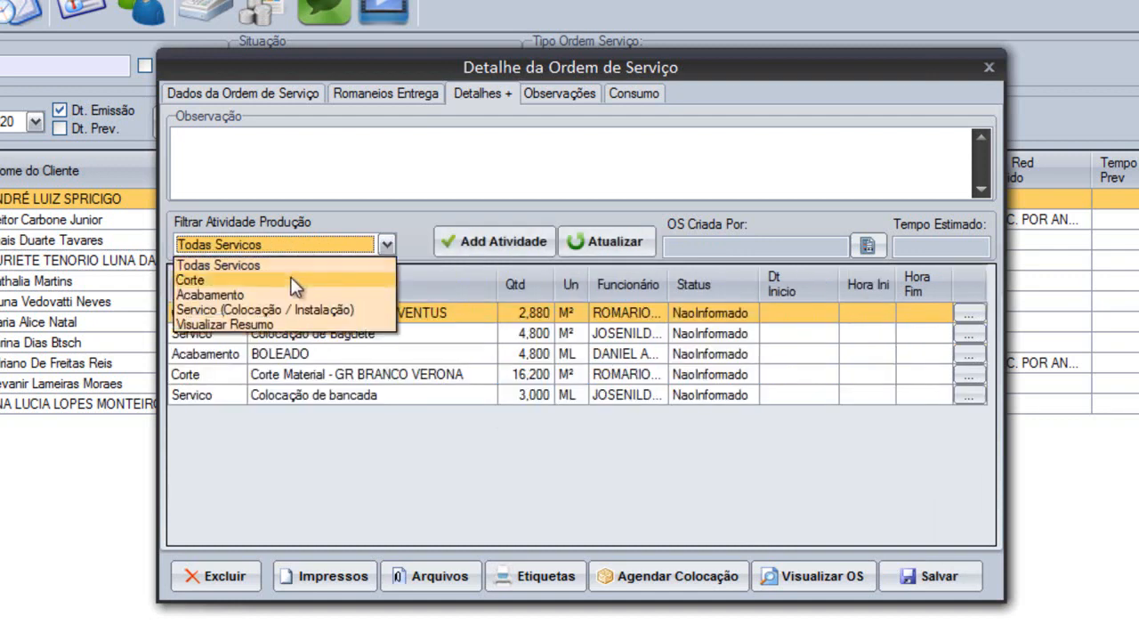
{"action": "left_click", "coordinate": [294, 280]}
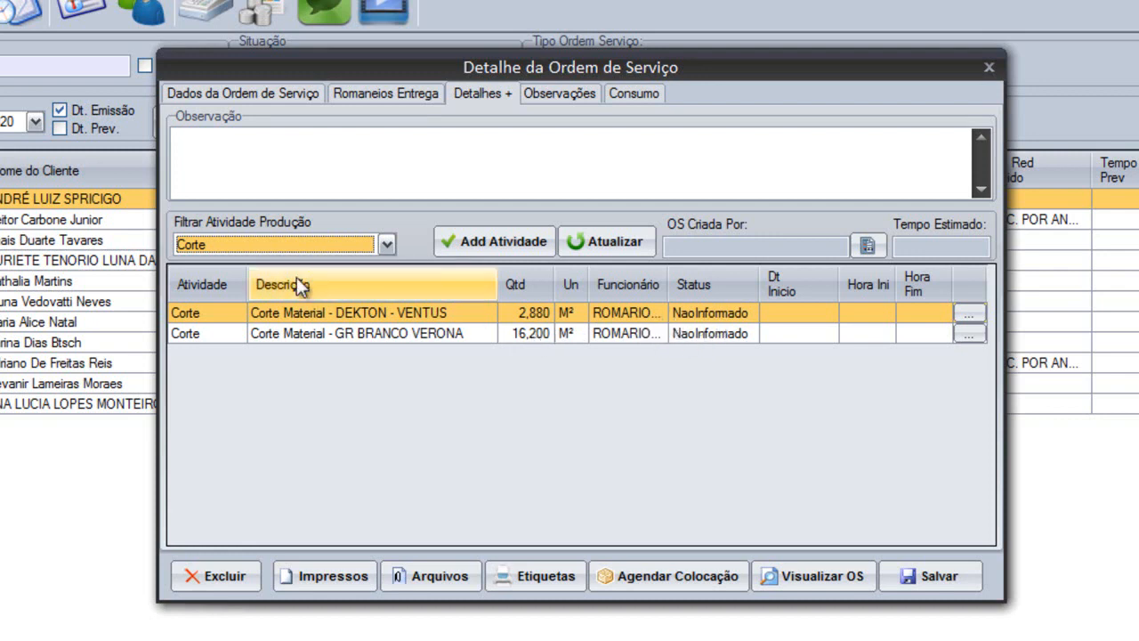
{"action": "left_click", "coordinate": [308, 244]}
{"action": "left_click", "coordinate": [214, 295]}
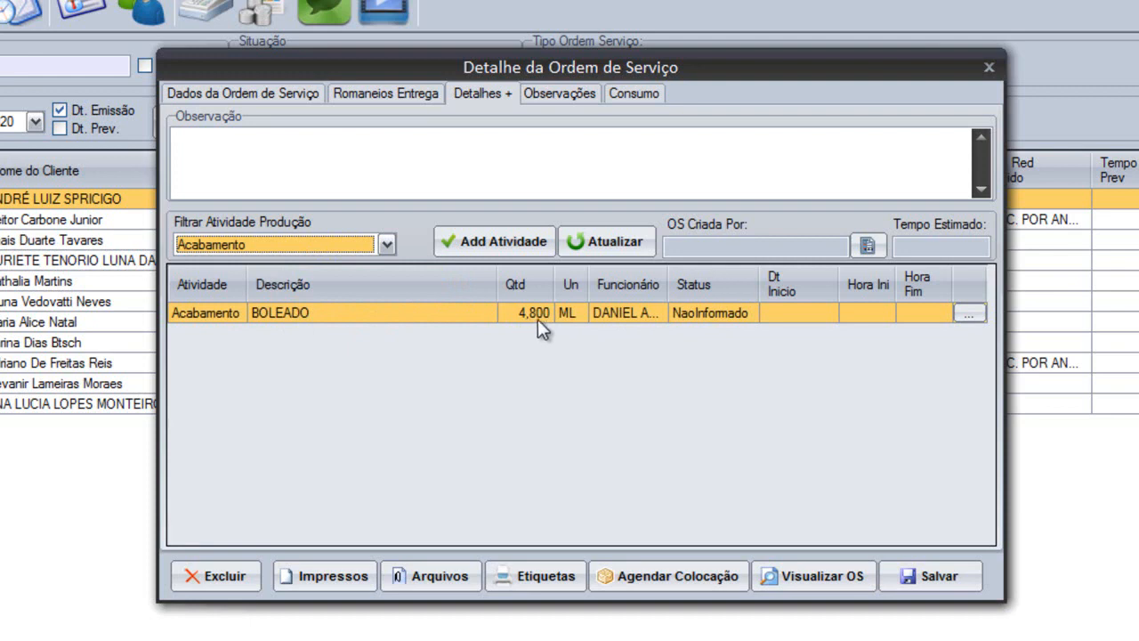
{"action": "left_click", "coordinate": [329, 243]}
{"action": "left_click", "coordinate": [256, 309]}
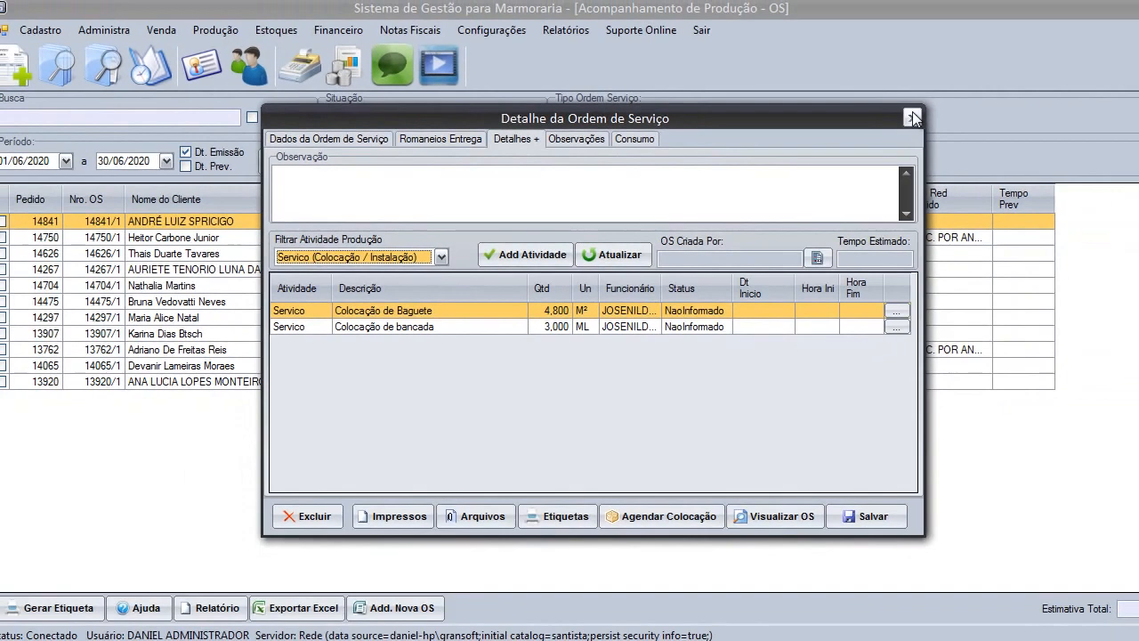
{"action": "left_click", "coordinate": [946, 96]}
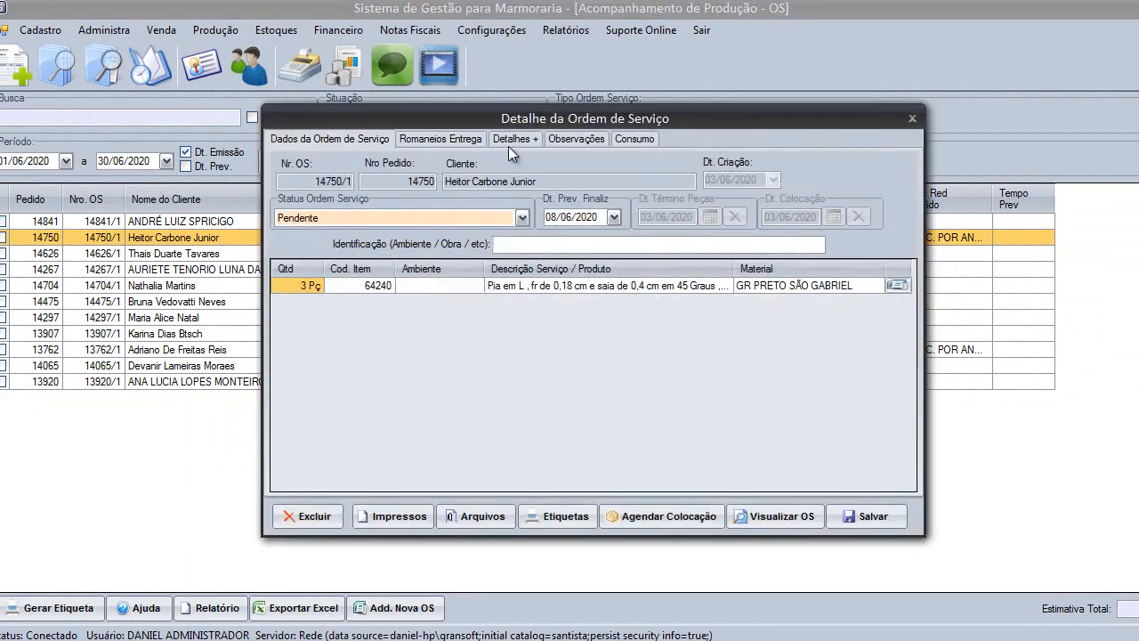
Review the Detalhes + activity summary of service order 14750/1, and close the order and the service order list.
{"action": "left_click", "coordinate": [516, 142]}
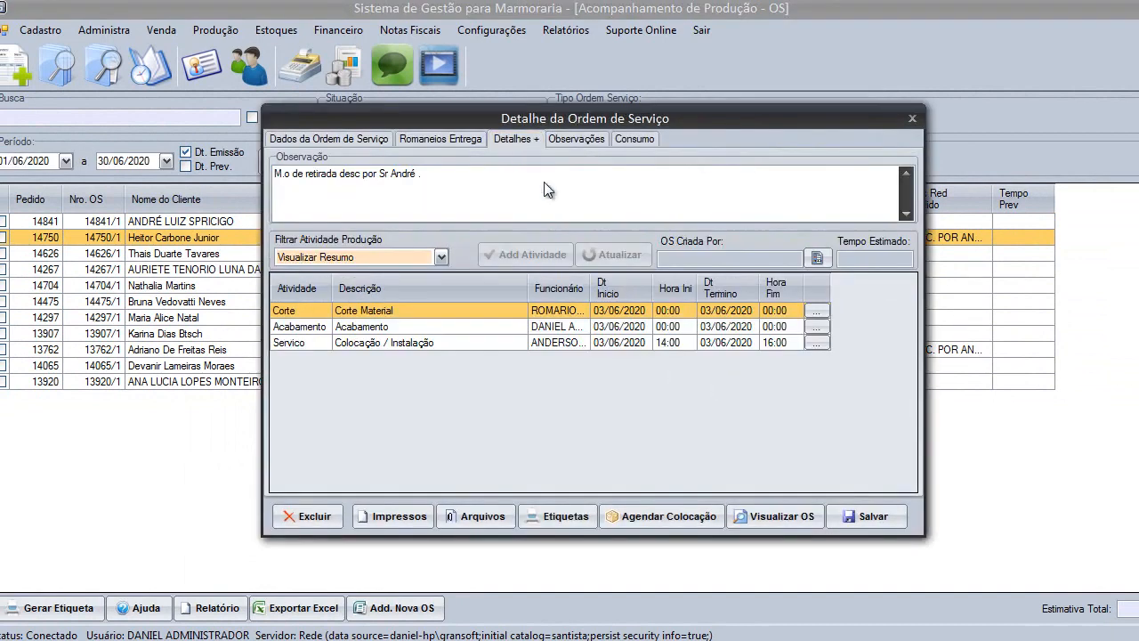
{"action": "left_click", "coordinate": [912, 118]}
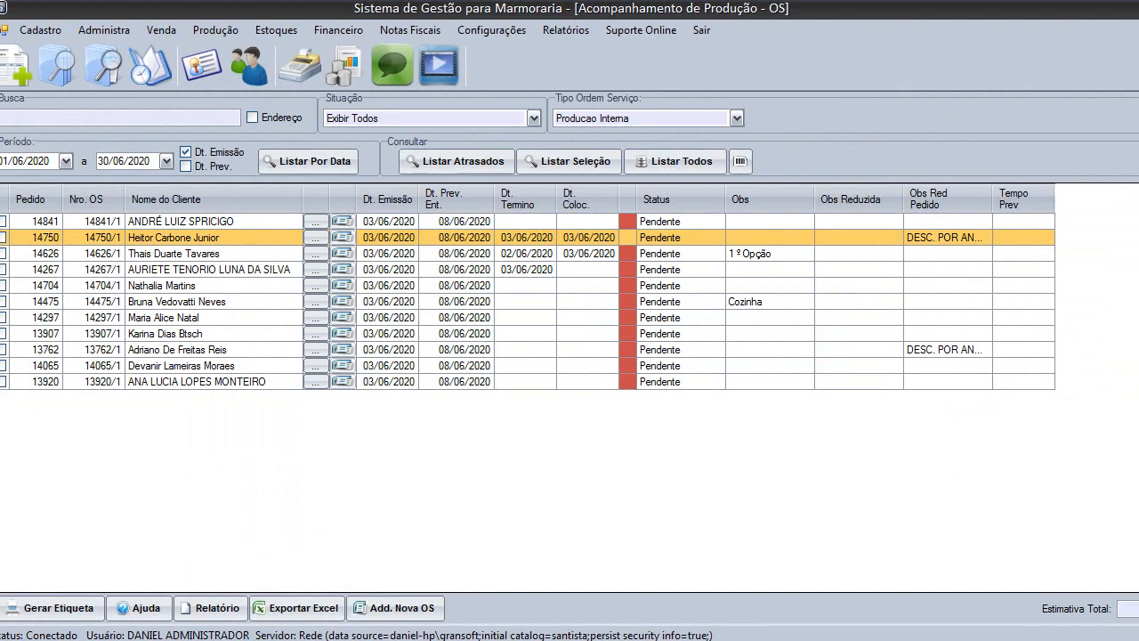
{"action": "left_click", "coordinate": [1137, 29]}
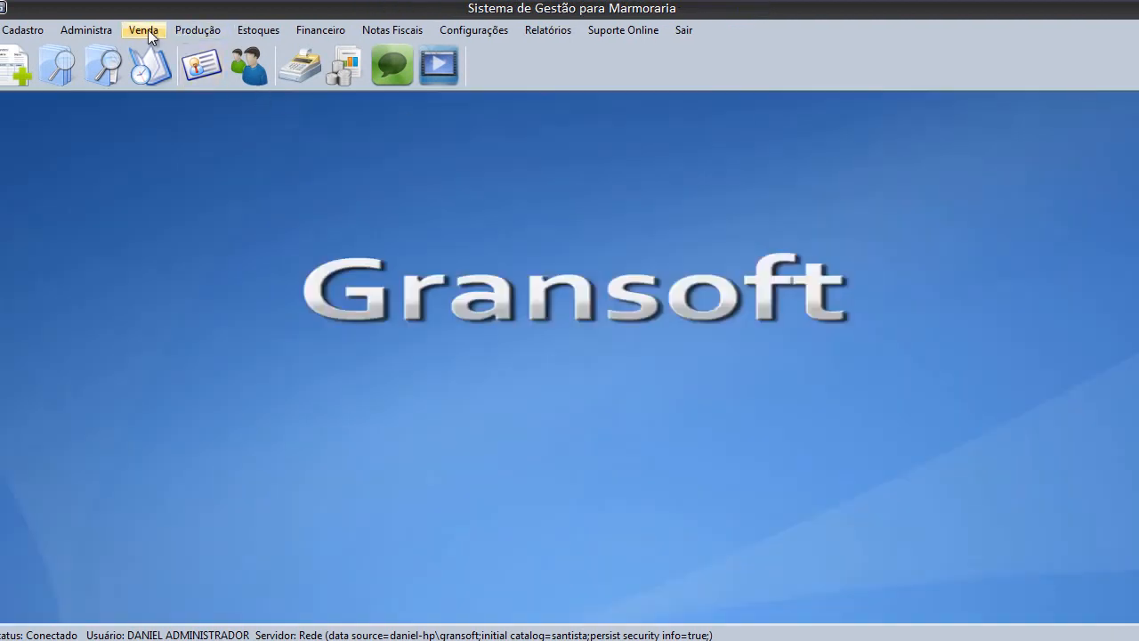
Open the Atividades da Produção list, load it with Todas Atividades and sort it by Descrição Serviço.
{"action": "left_click", "coordinate": [189, 33]}
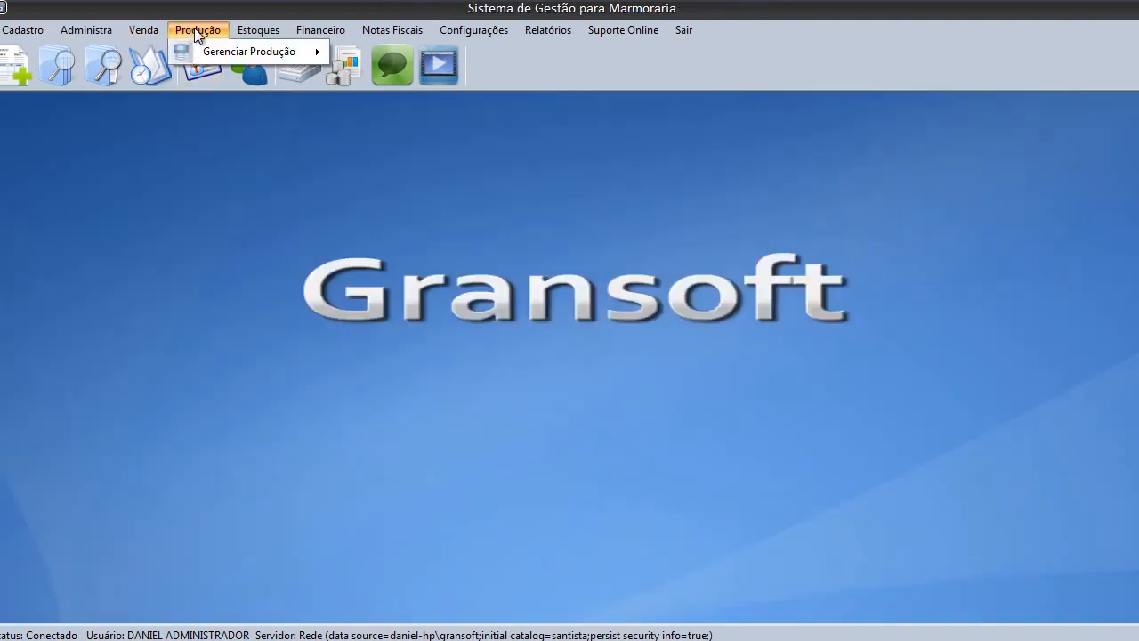
{"action": "mouse_move", "coordinate": [198, 49]}
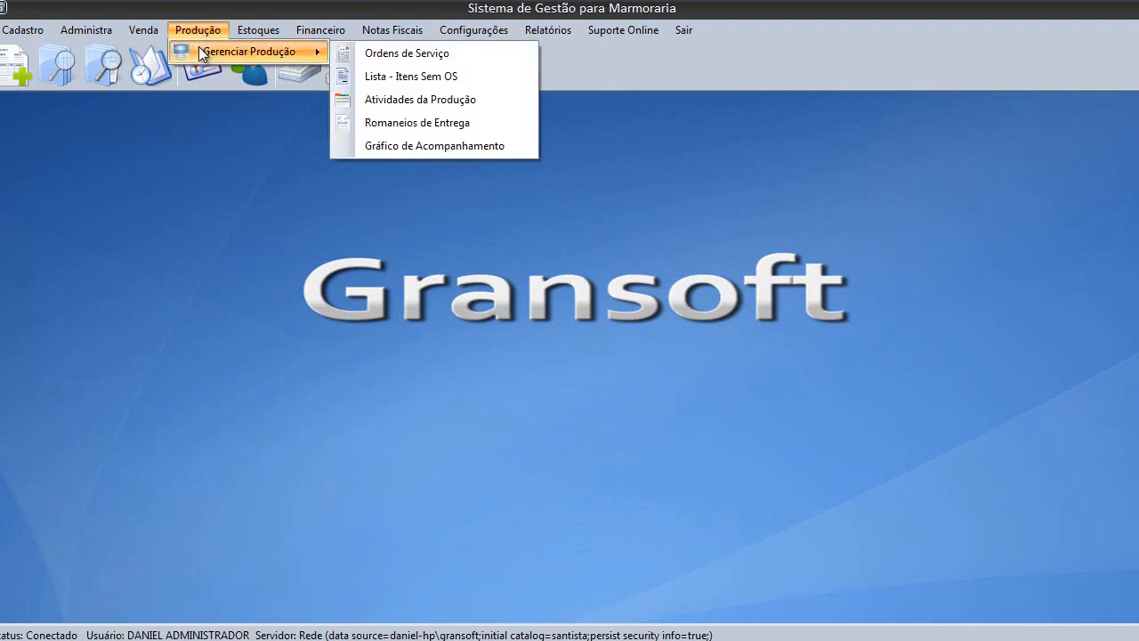
{"action": "left_click", "coordinate": [439, 100]}
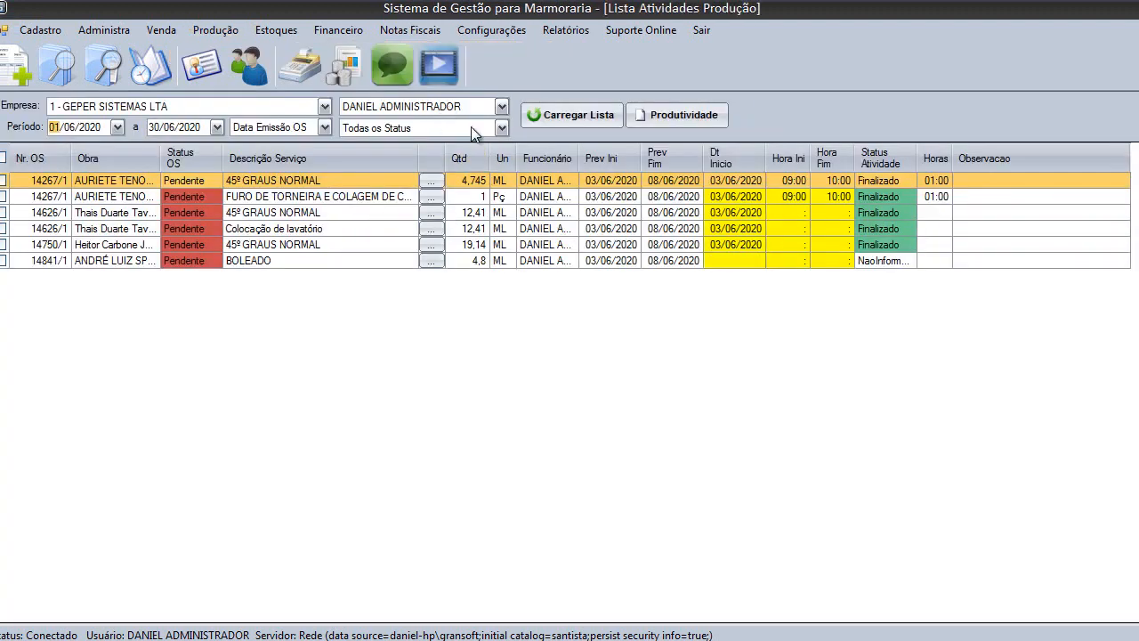
{"action": "left_click", "coordinate": [492, 109]}
{"action": "left_click", "coordinate": [454, 121]}
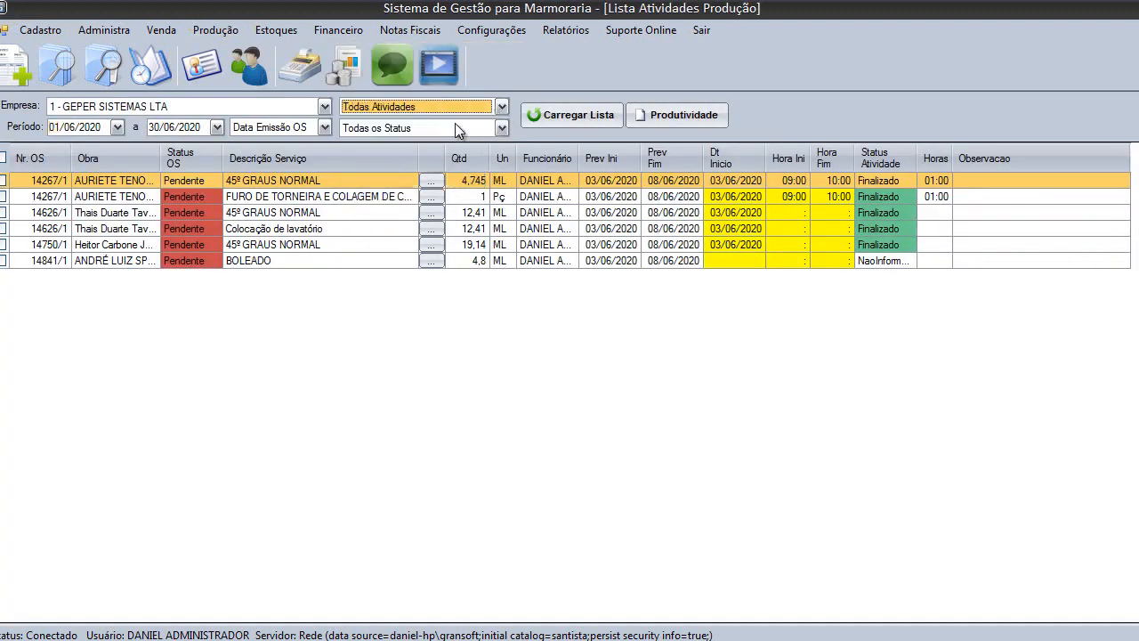
{"action": "left_click", "coordinate": [558, 112]}
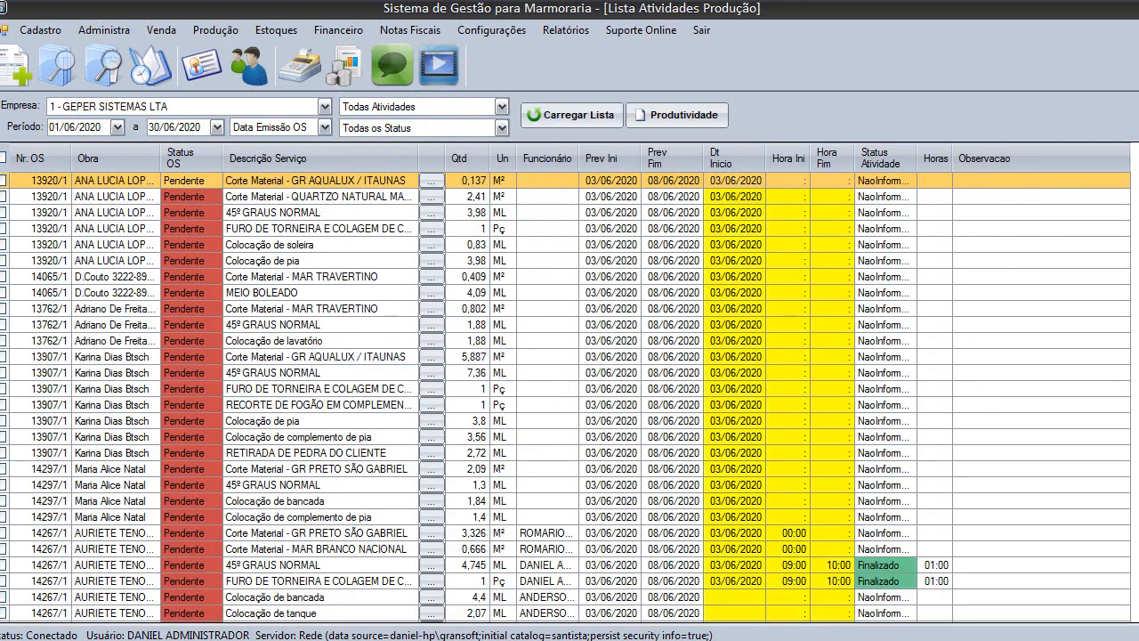
{"action": "scroll", "coordinate": [569, 391], "scroll_direction": "down", "scroll_amount": 5}
{"action": "scroll", "coordinate": [570, 392], "scroll_direction": "up", "scroll_amount": 5}
{"action": "left_click", "coordinate": [348, 162]}
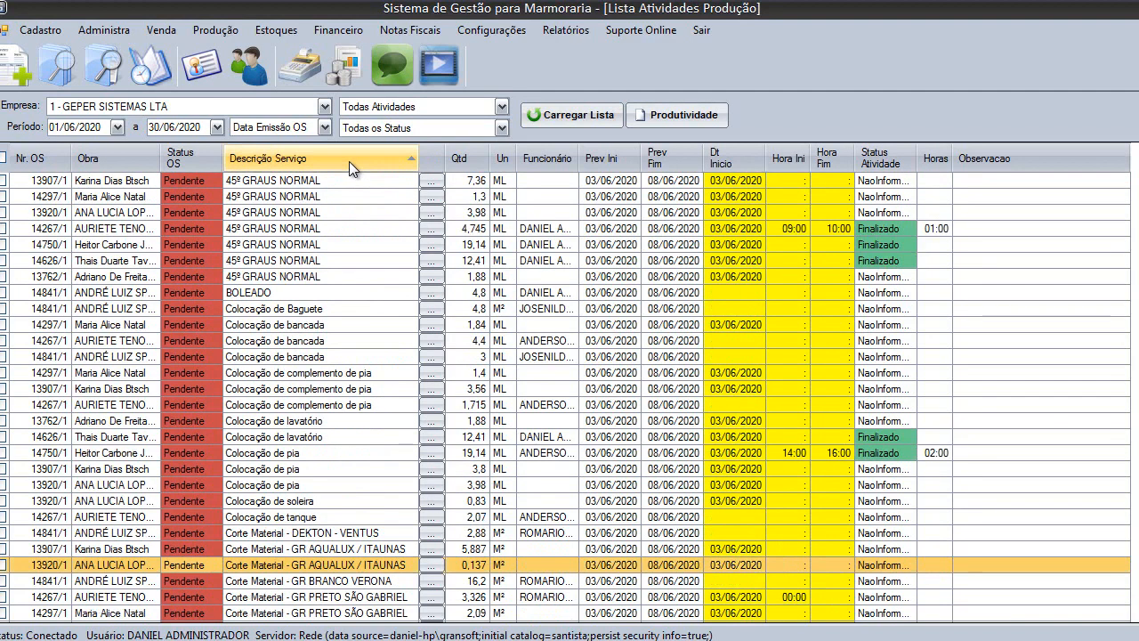
Assign the employee labelled Administrador to all 45º GRAUS NORMAL activities and the BOLEADO activity at once.
{"action": "left_click", "coordinate": [4, 179]}
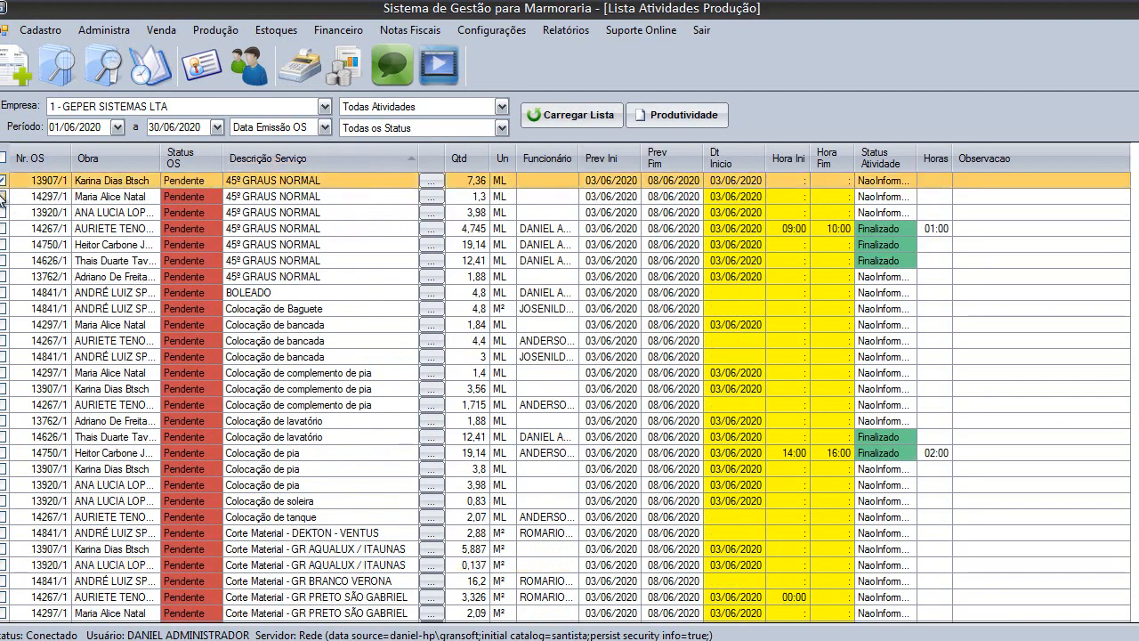
{"action": "left_click", "coordinate": [3, 197]}
{"action": "left_click", "coordinate": [4, 197]}
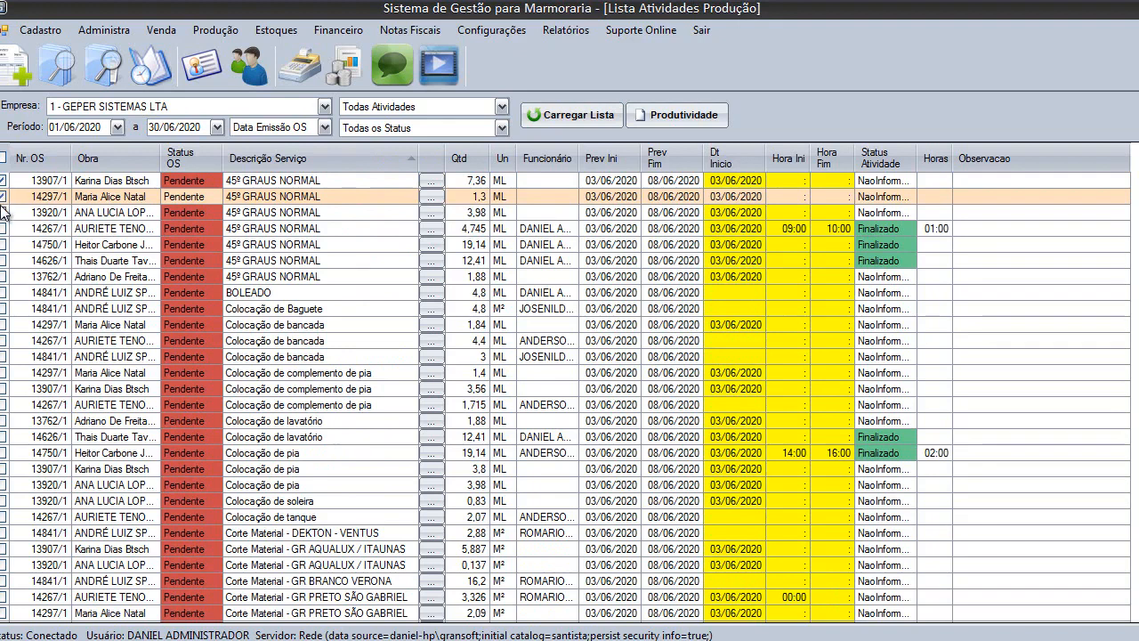
{"action": "left_click", "coordinate": [3, 213]}
{"action": "left_click", "coordinate": [4, 228]}
{"action": "left_click", "coordinate": [4, 245]}
{"action": "left_click", "coordinate": [4, 261]}
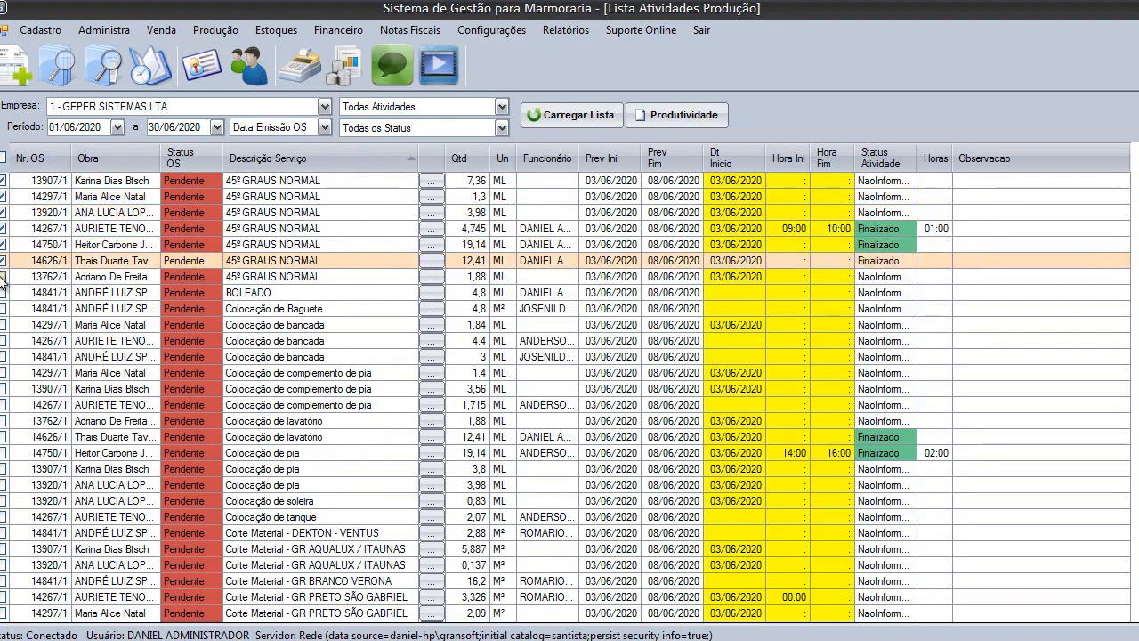
{"action": "left_click", "coordinate": [3, 277]}
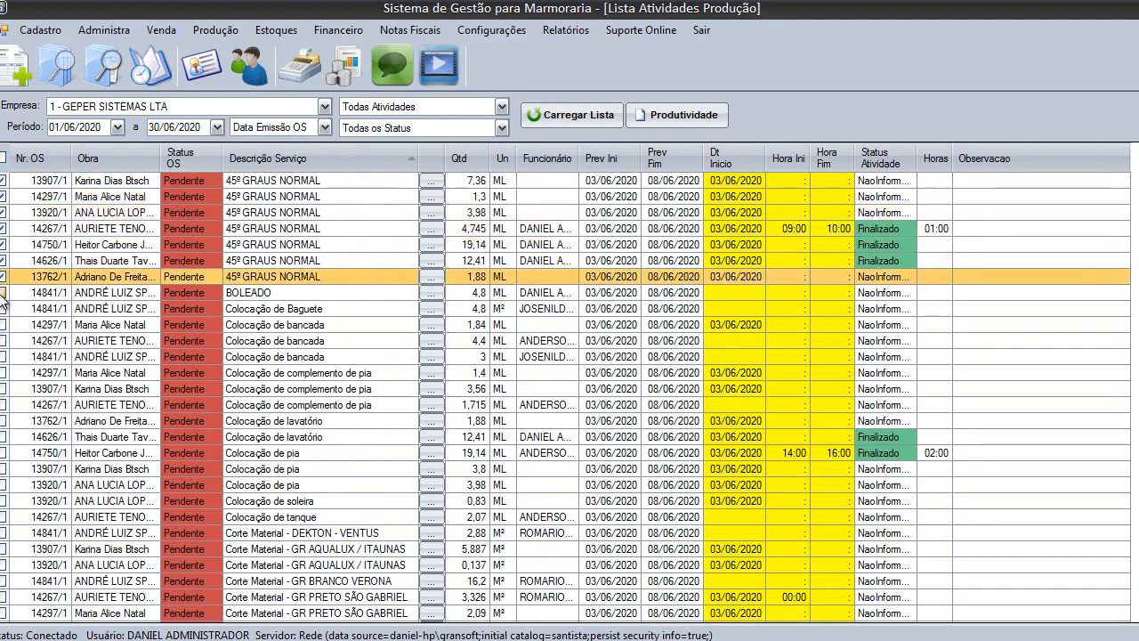
{"action": "left_click", "coordinate": [3, 292]}
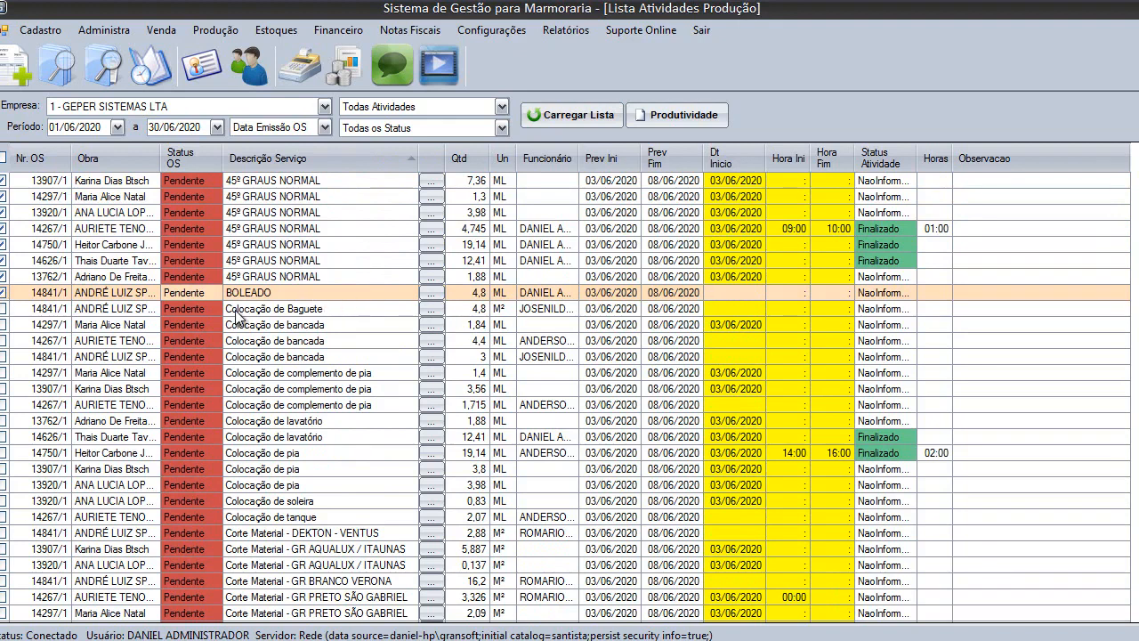
{"action": "right_click", "coordinate": [315, 295]}
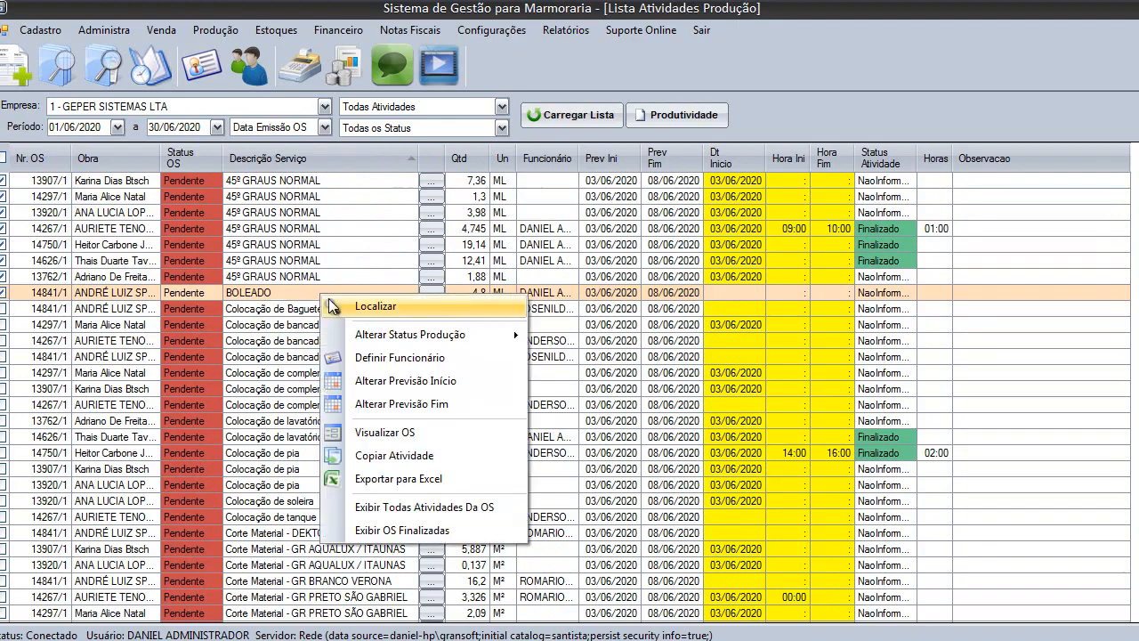
{"action": "left_click", "coordinate": [439, 357]}
{"action": "left_click", "coordinate": [692, 324]}
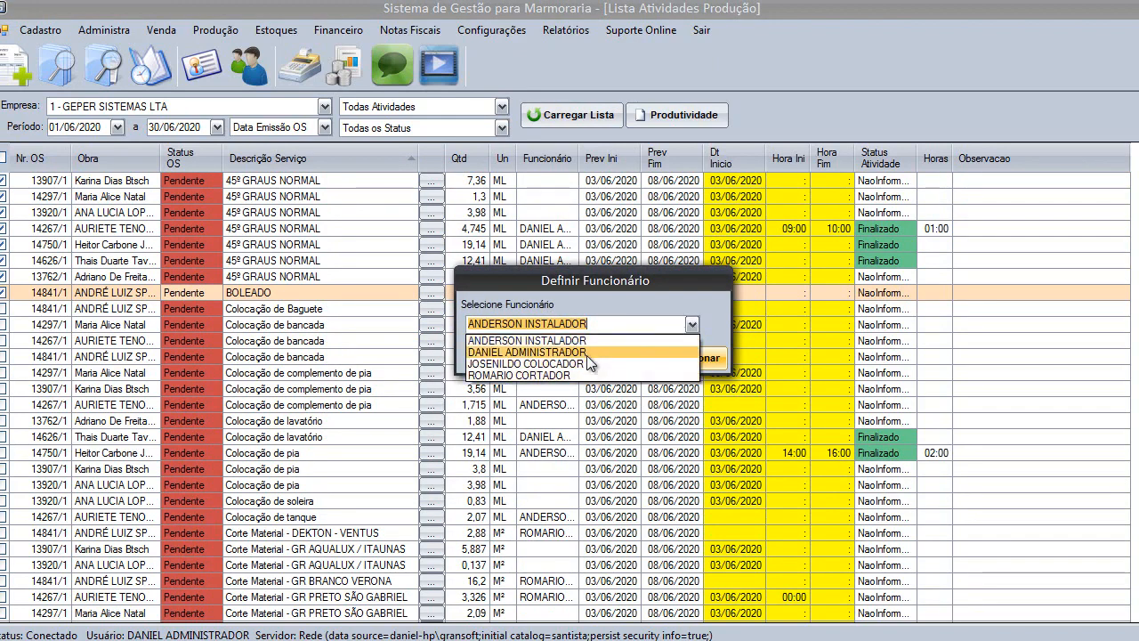
{"action": "left_click", "coordinate": [586, 354]}
{"action": "left_click", "coordinate": [699, 361]}
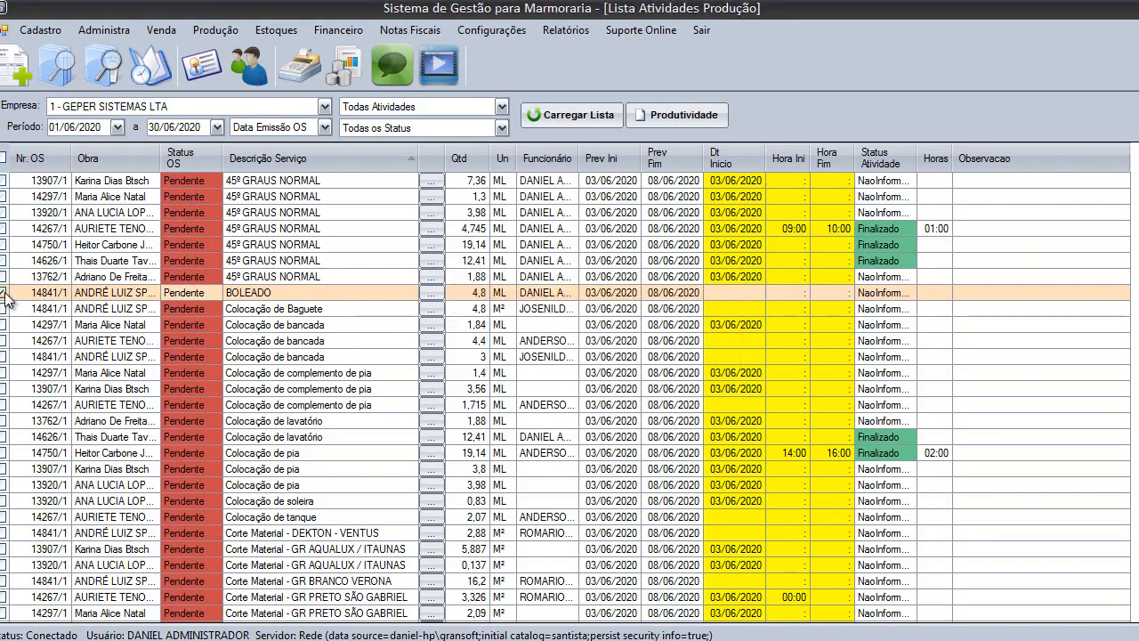
{"action": "left_click", "coordinate": [394, 324]}
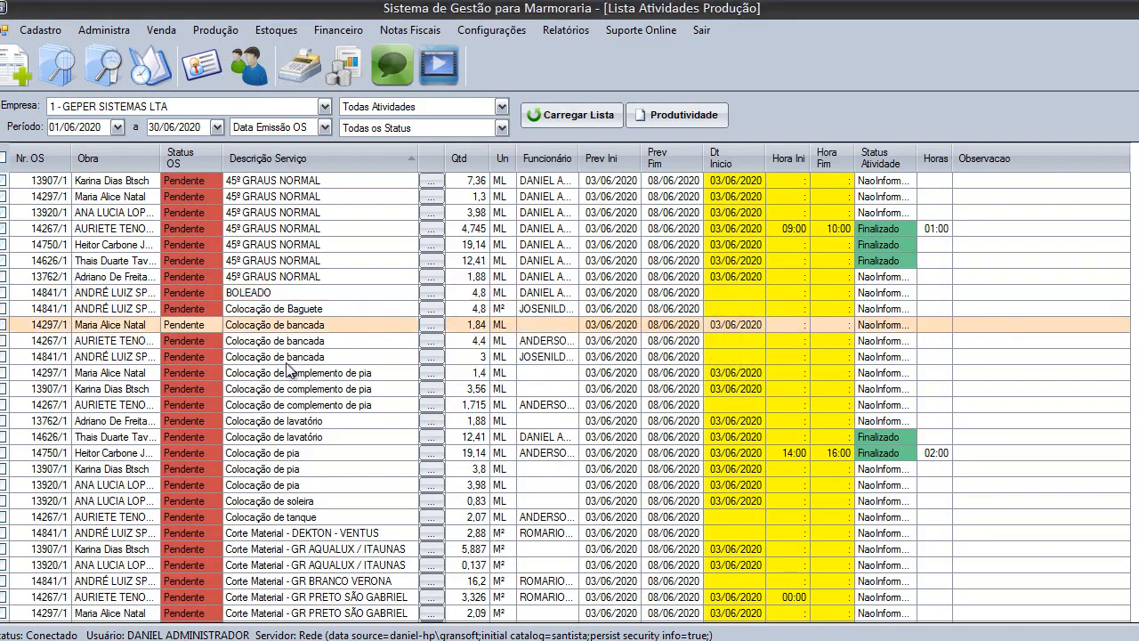
Assign the employee labelled Cortador to all Corte Material activities at once, from DEKTON - VENTUS through QUARTZO NATURAL.
{"action": "scroll", "coordinate": [249, 331], "scroll_direction": "down", "scroll_amount": 5}
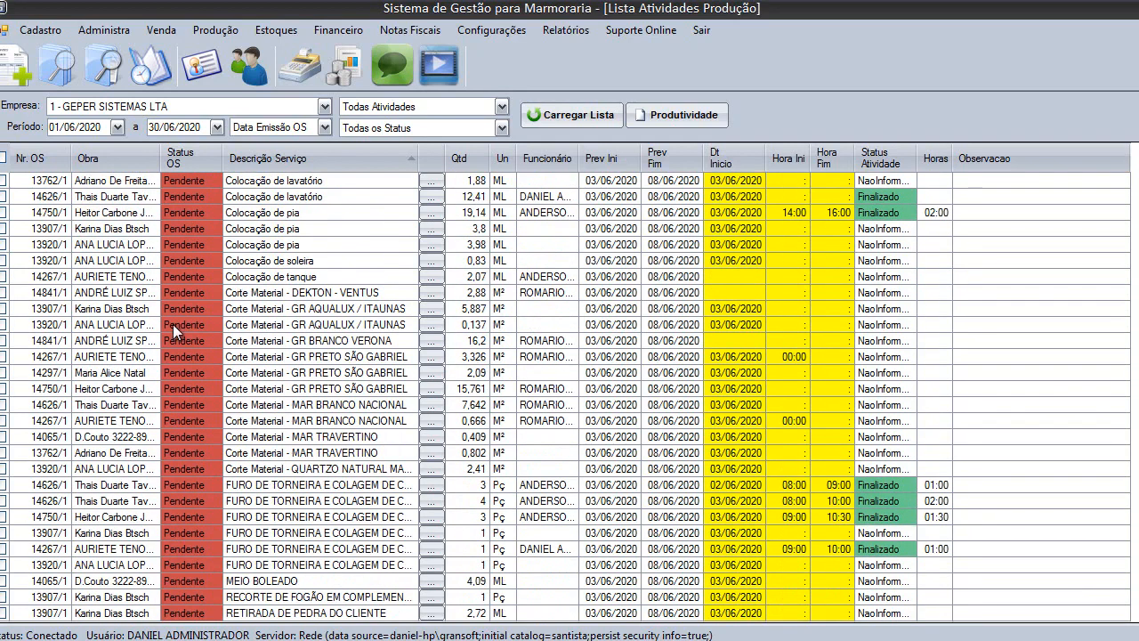
{"action": "left_click", "coordinate": [285, 294]}
{"action": "left_click", "coordinate": [4, 292]}
{"action": "left_click", "coordinate": [3, 308]}
{"action": "left_click", "coordinate": [3, 324]}
{"action": "left_click", "coordinate": [3, 340]}
{"action": "left_click", "coordinate": [3, 356]}
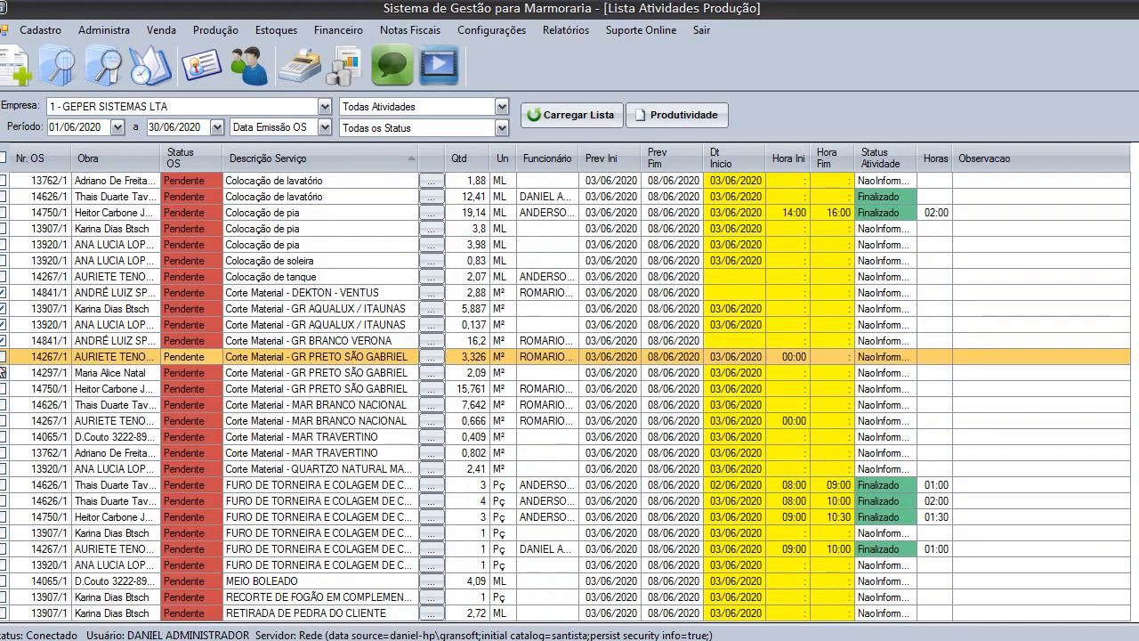
{"action": "left_click", "coordinate": [4, 372]}
{"action": "left_click", "coordinate": [4, 388]}
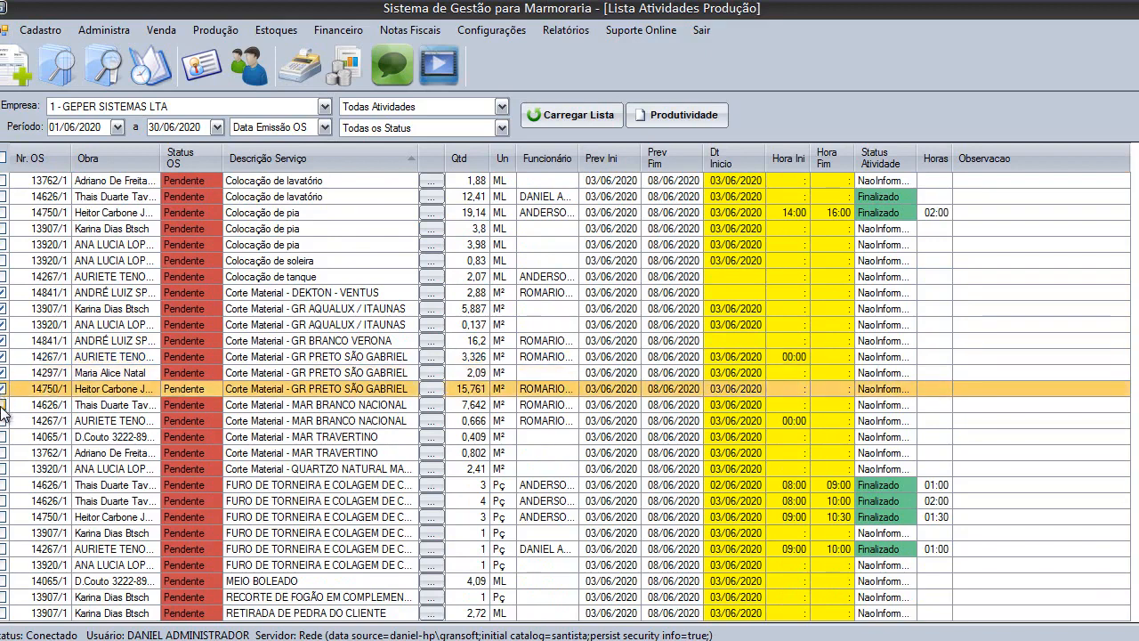
{"action": "left_click", "coordinate": [3, 404]}
{"action": "left_click", "coordinate": [4, 420]}
{"action": "left_click", "coordinate": [3, 436]}
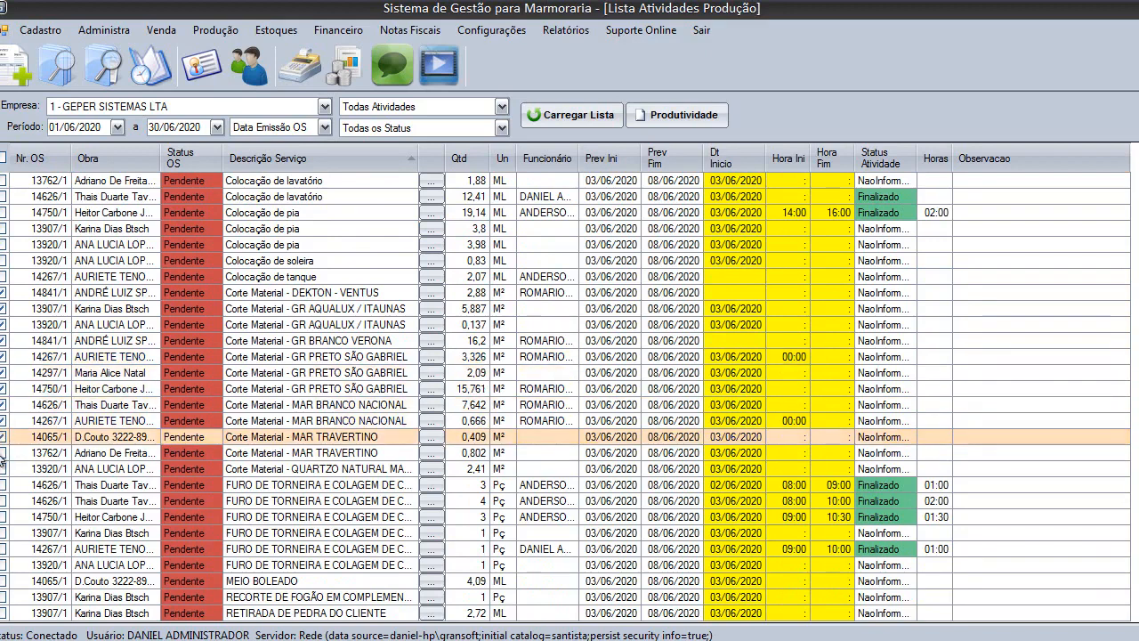
{"action": "left_click", "coordinate": [4, 452]}
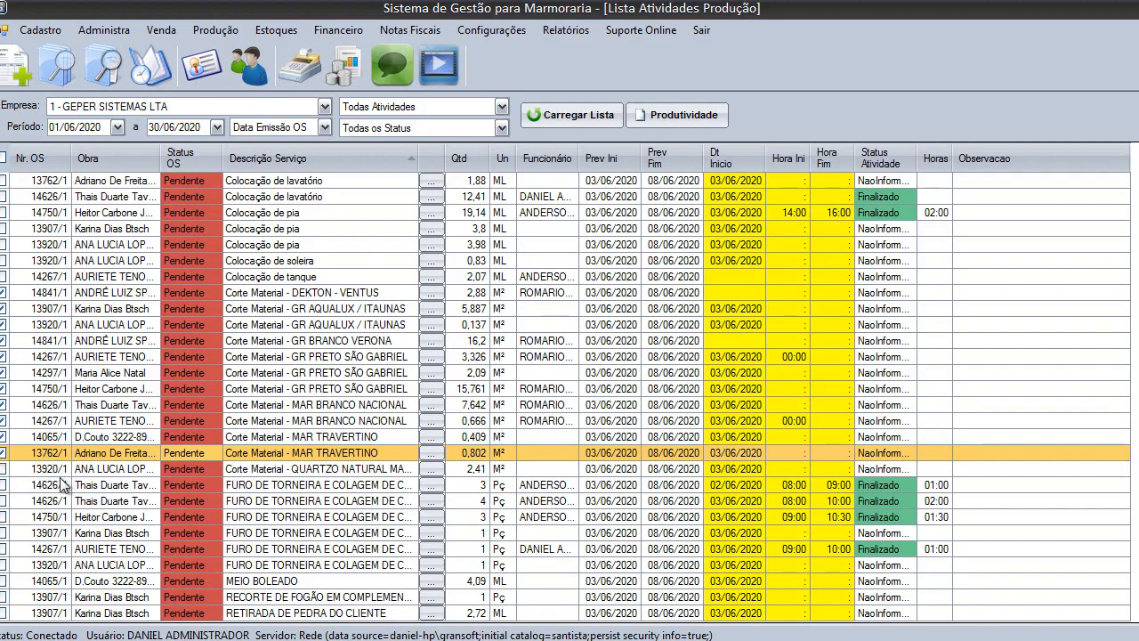
{"action": "left_click", "coordinate": [4, 468]}
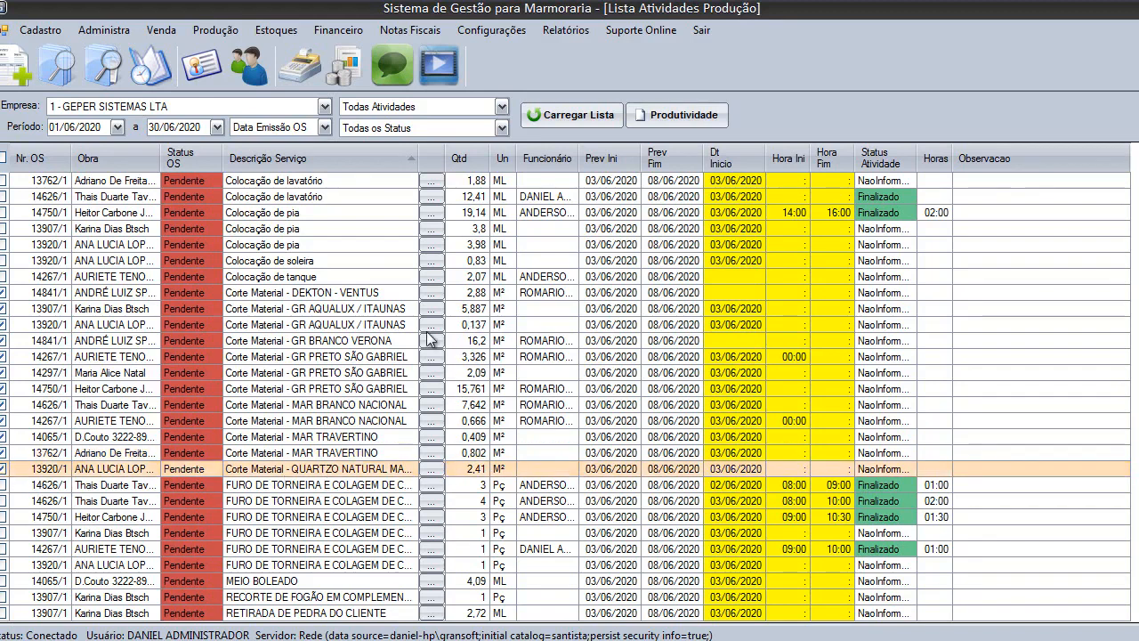
{"action": "right_click", "coordinate": [350, 470]}
{"action": "left_click", "coordinate": [410, 457]}
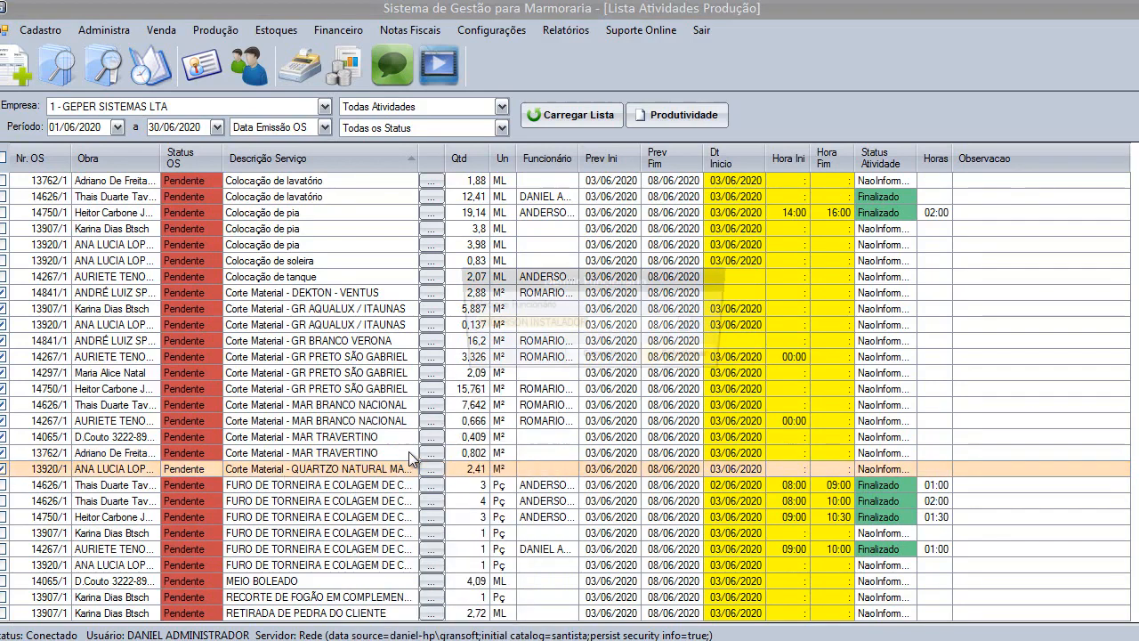
{"action": "left_click", "coordinate": [691, 325]}
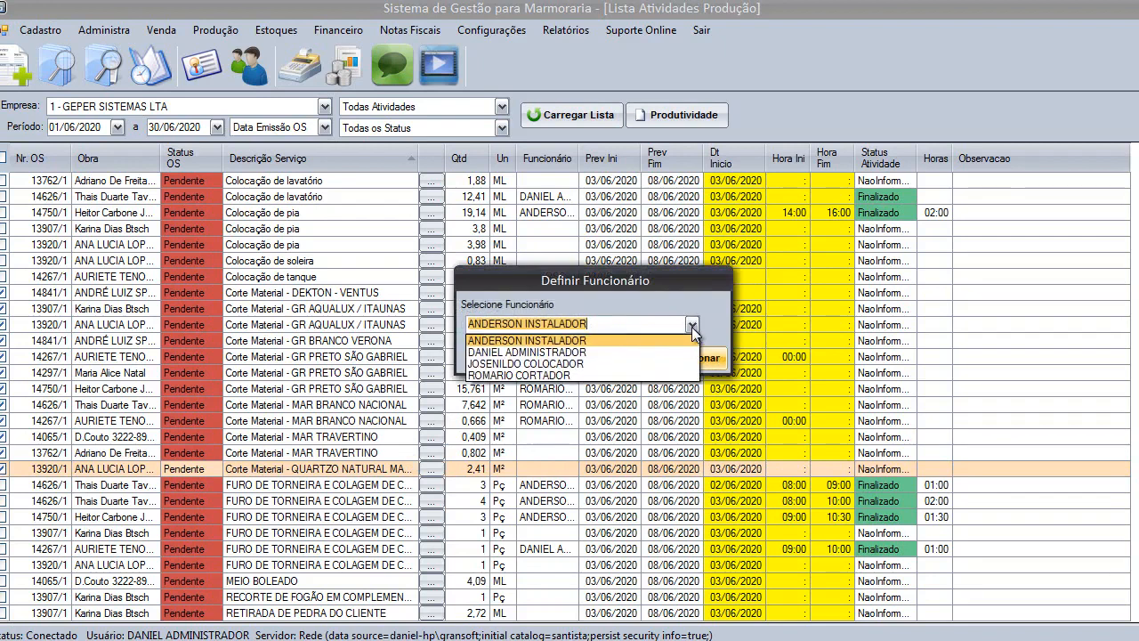
{"action": "left_click", "coordinate": [581, 374]}
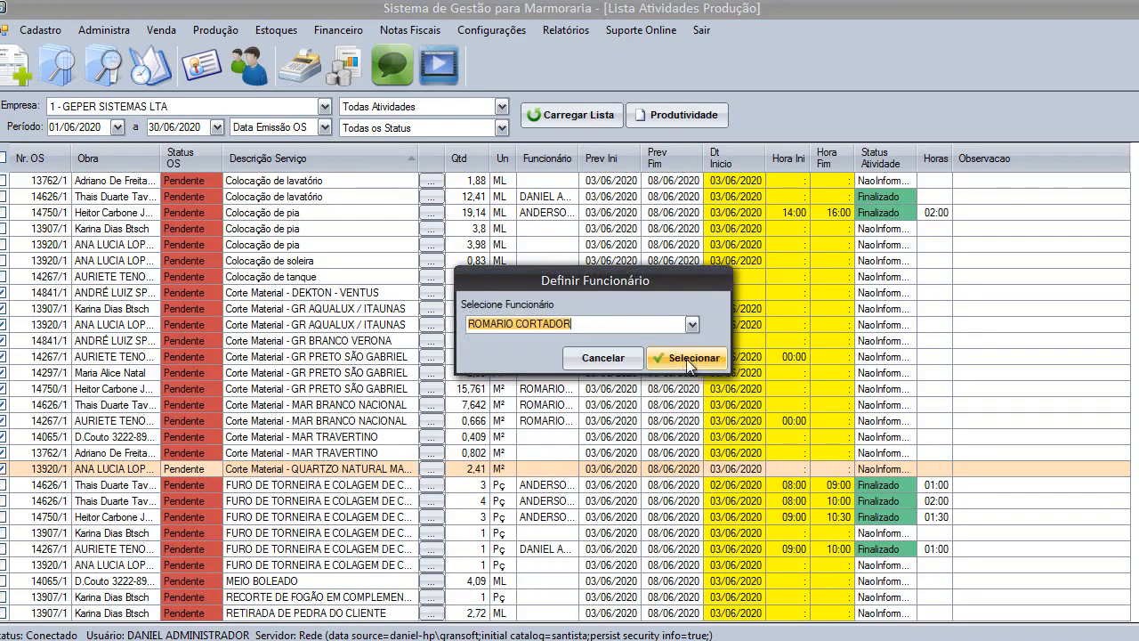
{"action": "left_click", "coordinate": [680, 363]}
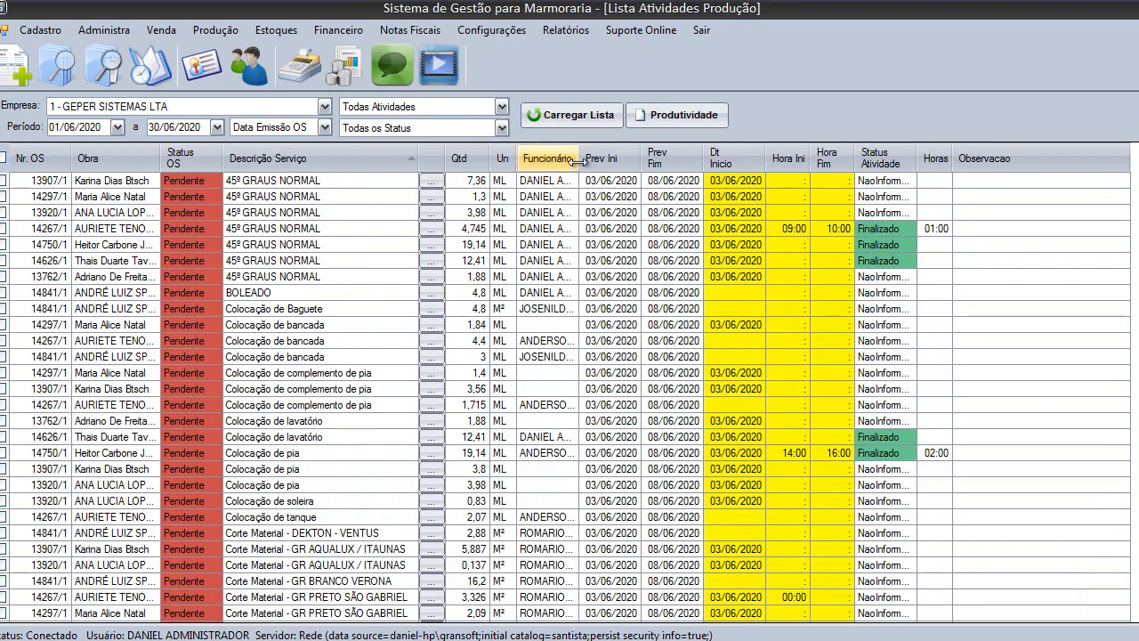
Load only the Atividades Sem Funcionários and sort them by Descrição Serviço in descending order.
{"action": "left_click", "coordinate": [494, 107]}
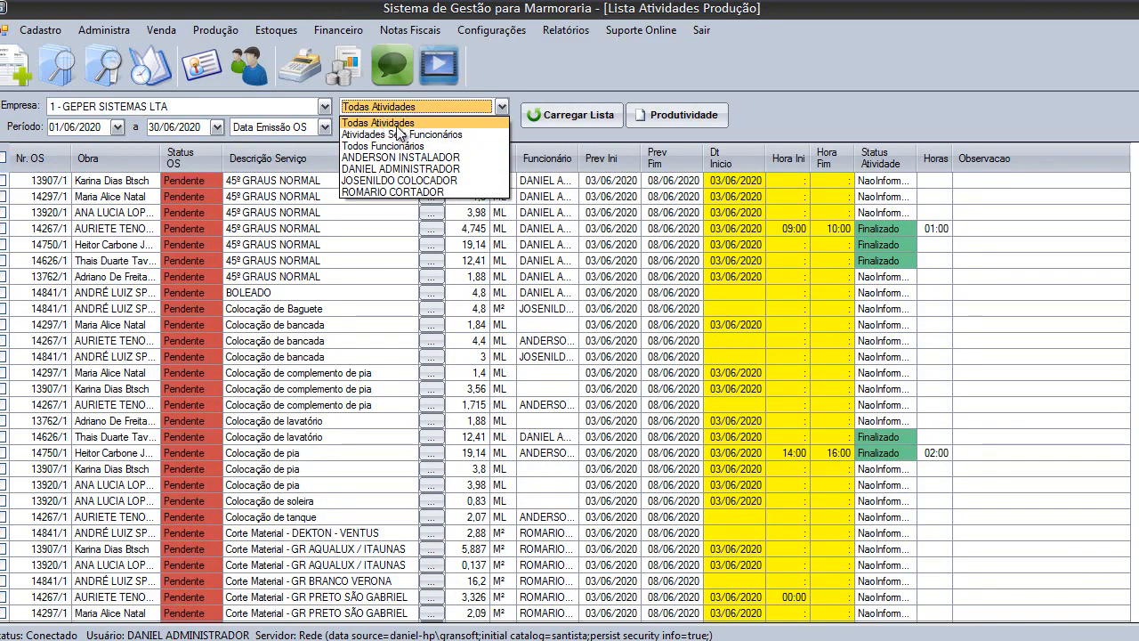
{"action": "left_click", "coordinate": [438, 134]}
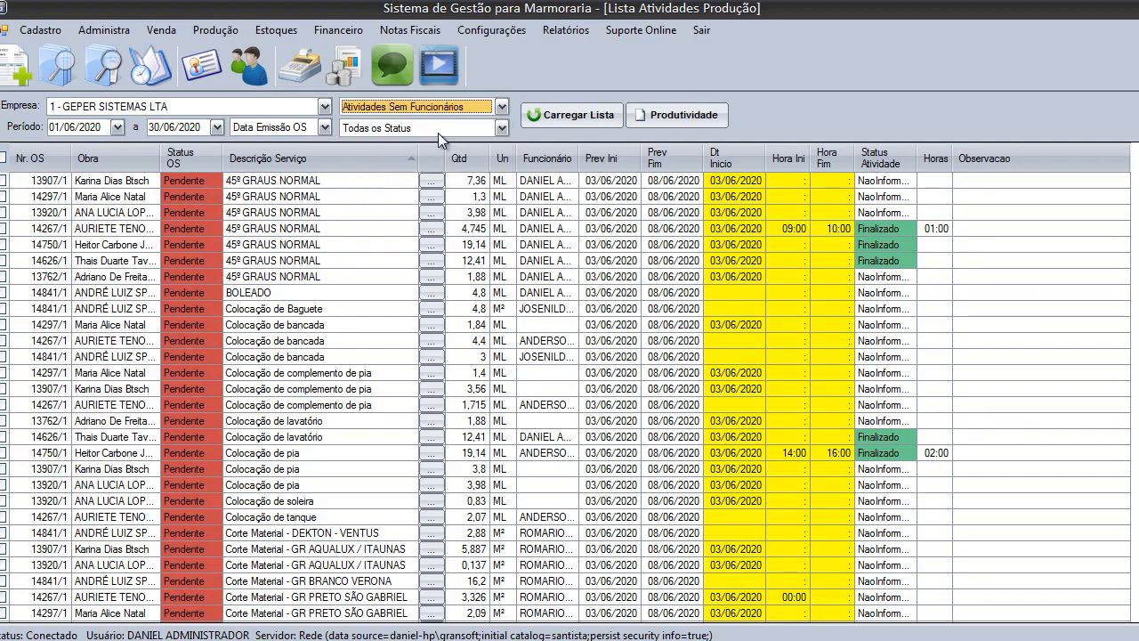
{"action": "left_click", "coordinate": [581, 118]}
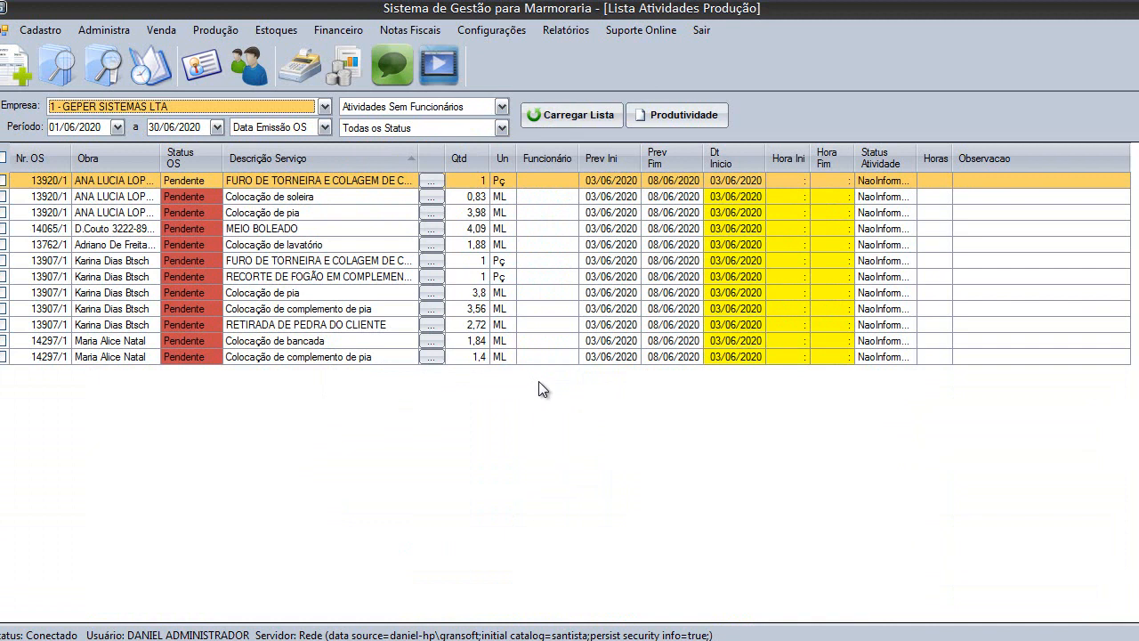
{"action": "left_click", "coordinate": [313, 166]}
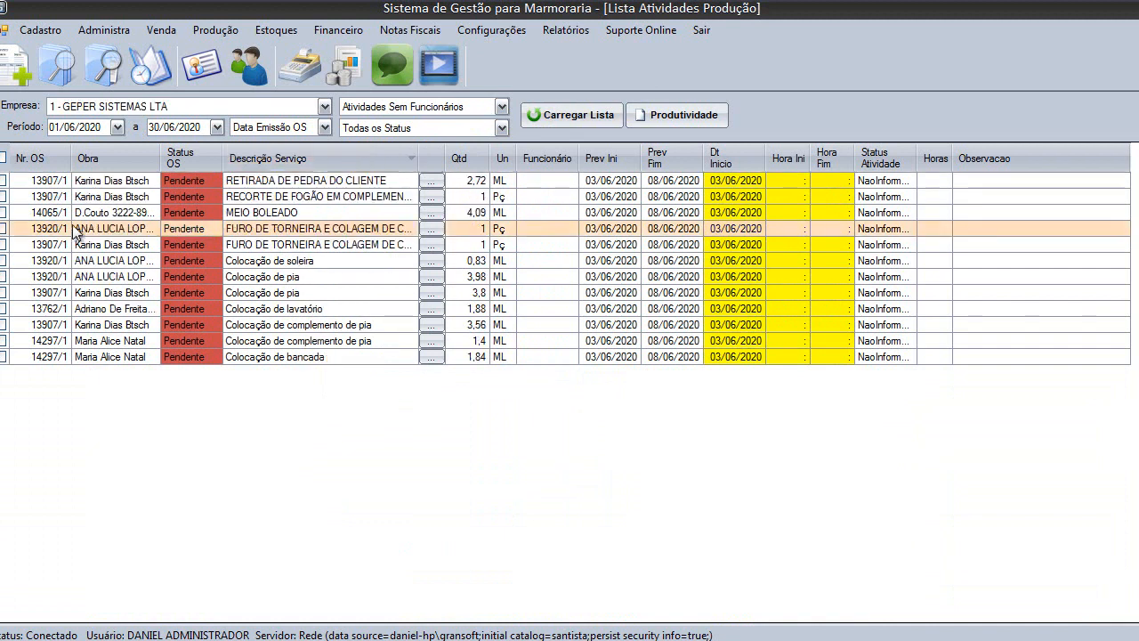
Assign the employee labelled Administrador to the RETIRADA DE PEDRA, RECORTE DE FOGÃO, MEIO BOLEADO and both FURO DE TORNEIRA activities at once.
{"action": "left_click", "coordinate": [3, 181]}
{"action": "left_click", "coordinate": [2, 197]}
{"action": "left_click", "coordinate": [3, 213]}
{"action": "left_click", "coordinate": [2, 229]}
{"action": "left_click", "coordinate": [3, 245]}
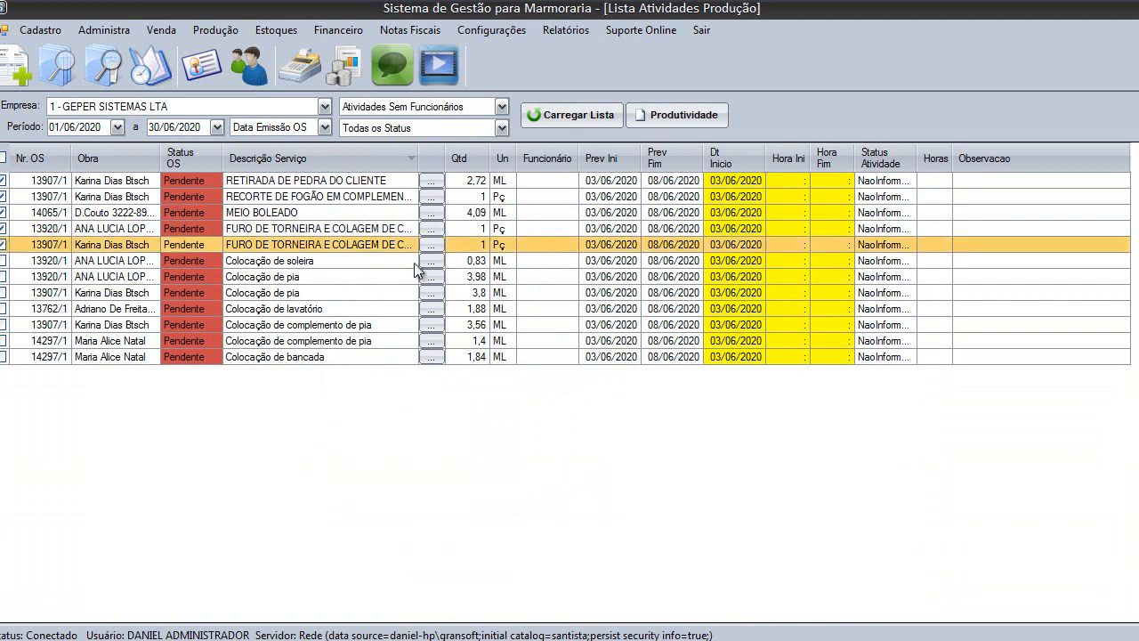
{"action": "right_click", "coordinate": [368, 254]}
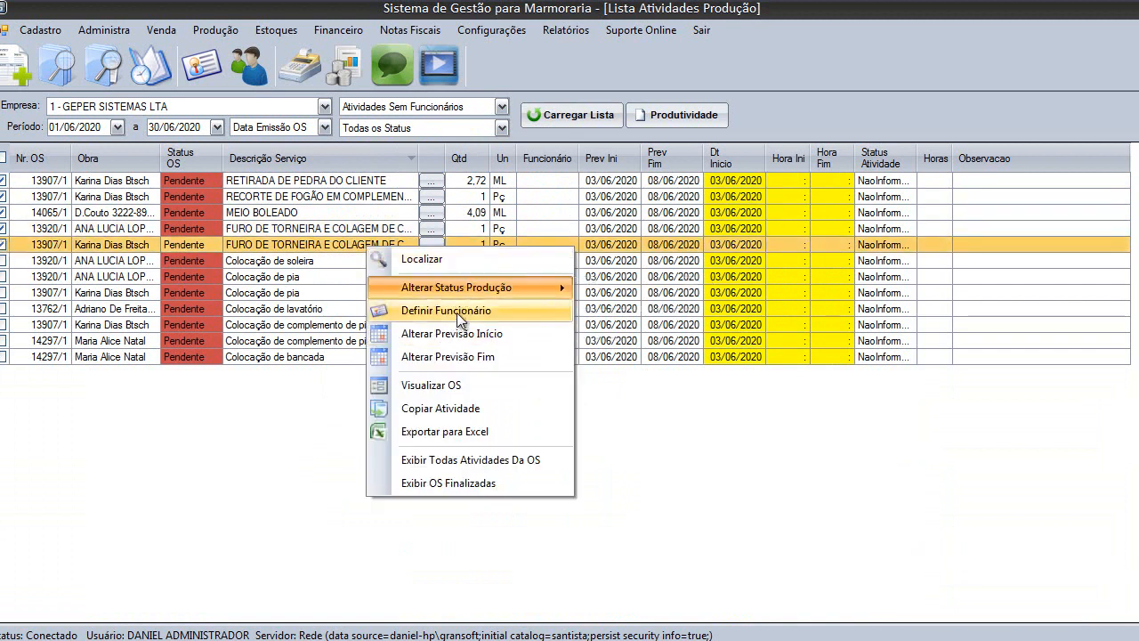
{"action": "left_click", "coordinate": [455, 314]}
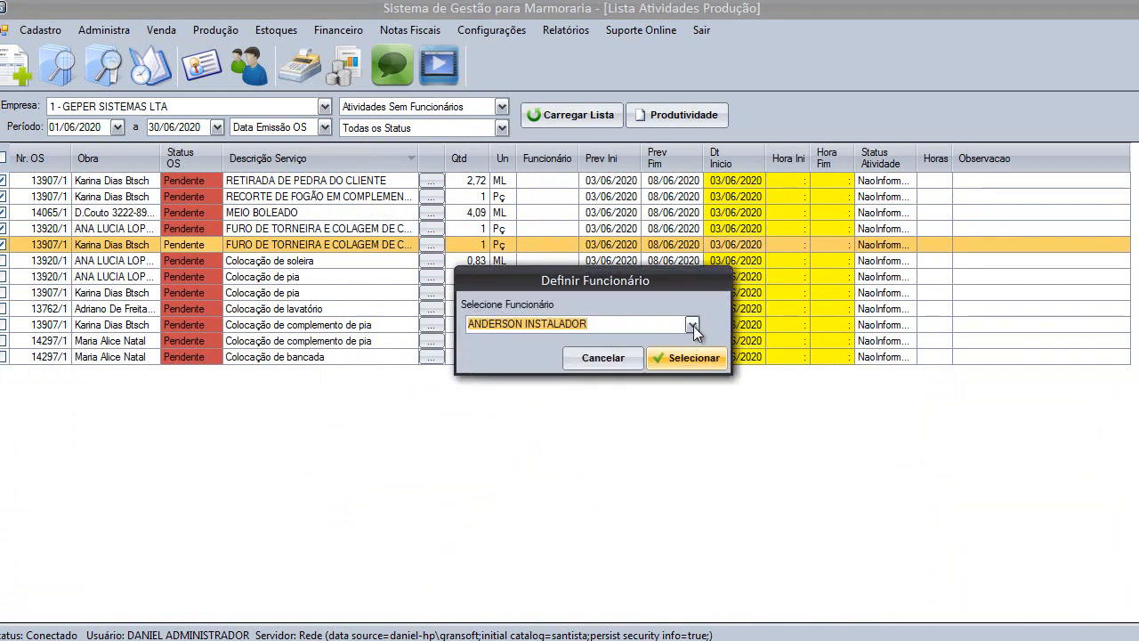
{"action": "left_click", "coordinate": [692, 326]}
{"action": "left_click", "coordinate": [600, 350]}
{"action": "left_click", "coordinate": [683, 359]}
{"action": "left_click", "coordinate": [3, 158]}
{"action": "left_click", "coordinate": [3, 157]}
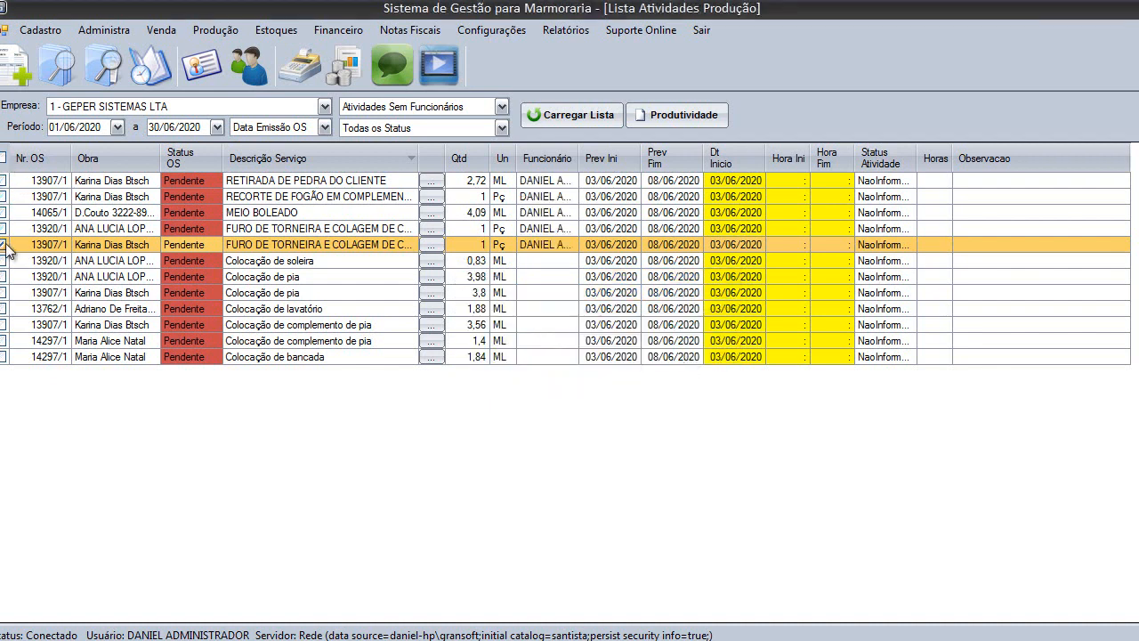
Assign the employee labelled Colocador to all Colocação activities at once, from Colocação de soleira through Colocação de bancada.
{"action": "left_click", "coordinate": [2, 259]}
{"action": "left_click", "coordinate": [3, 276]}
{"action": "left_click", "coordinate": [3, 292]}
{"action": "left_click", "coordinate": [3, 308]}
{"action": "right_click", "coordinate": [3, 313]}
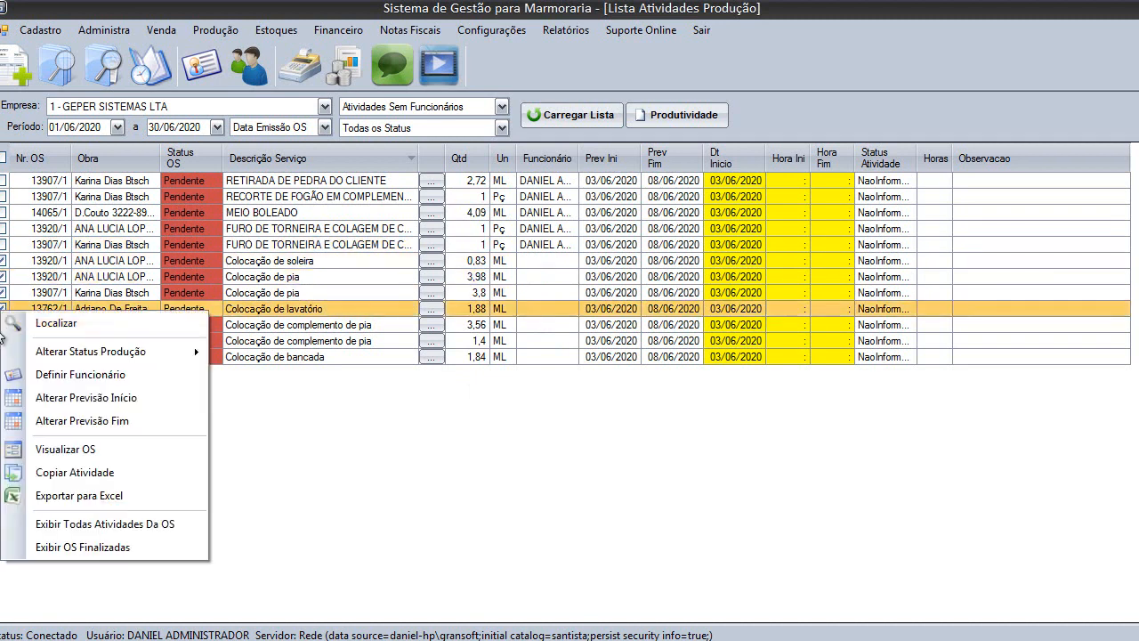
{"action": "left_click", "coordinate": [3, 324]}
{"action": "left_click", "coordinate": [2, 340]}
{"action": "left_click", "coordinate": [2, 356]}
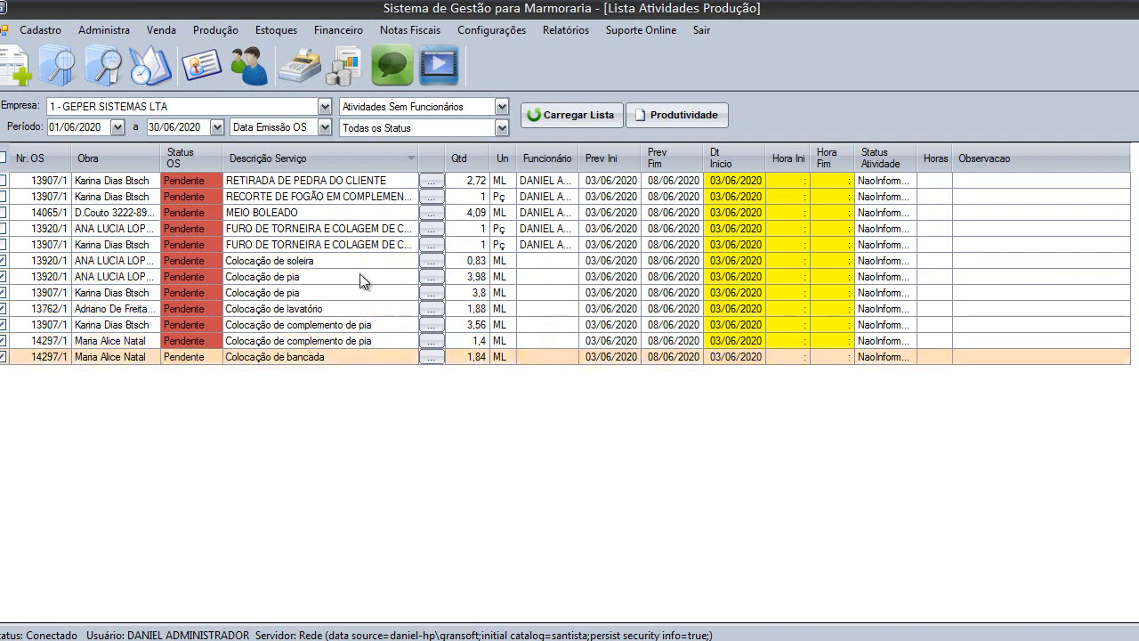
{"action": "right_click", "coordinate": [332, 262]}
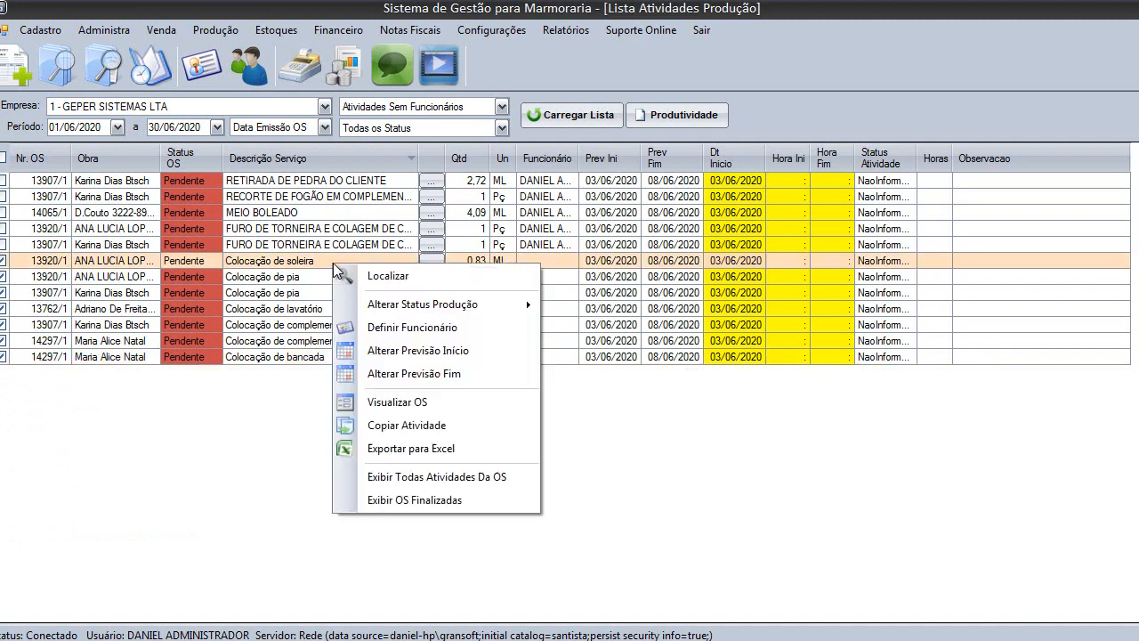
{"action": "left_click", "coordinate": [434, 327]}
{"action": "left_click", "coordinate": [692, 324]}
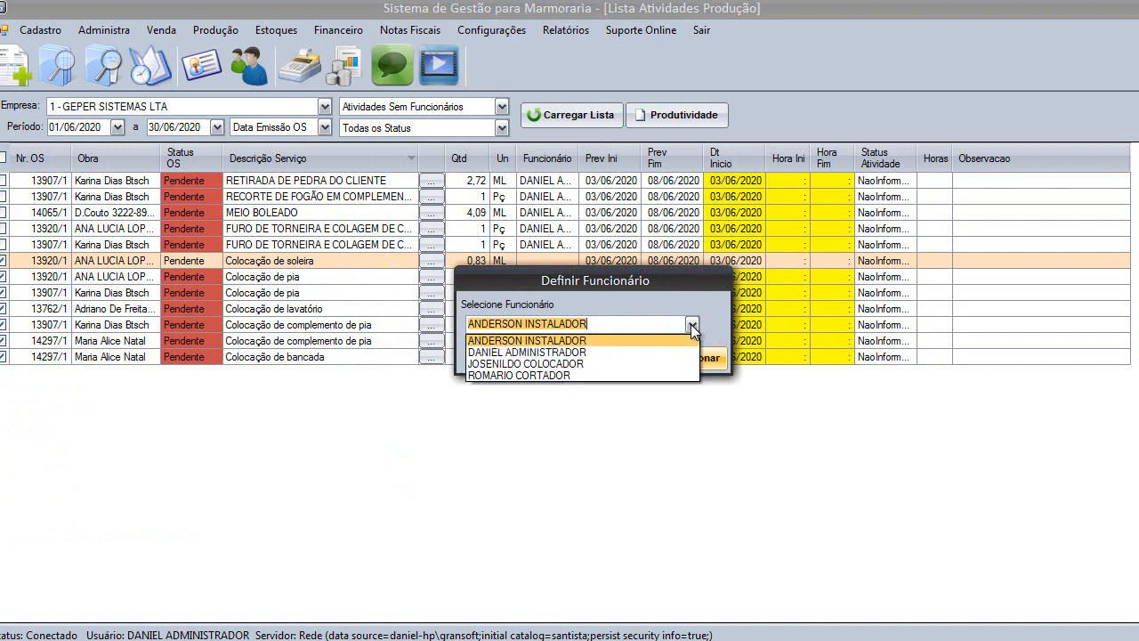
{"action": "left_click", "coordinate": [629, 368]}
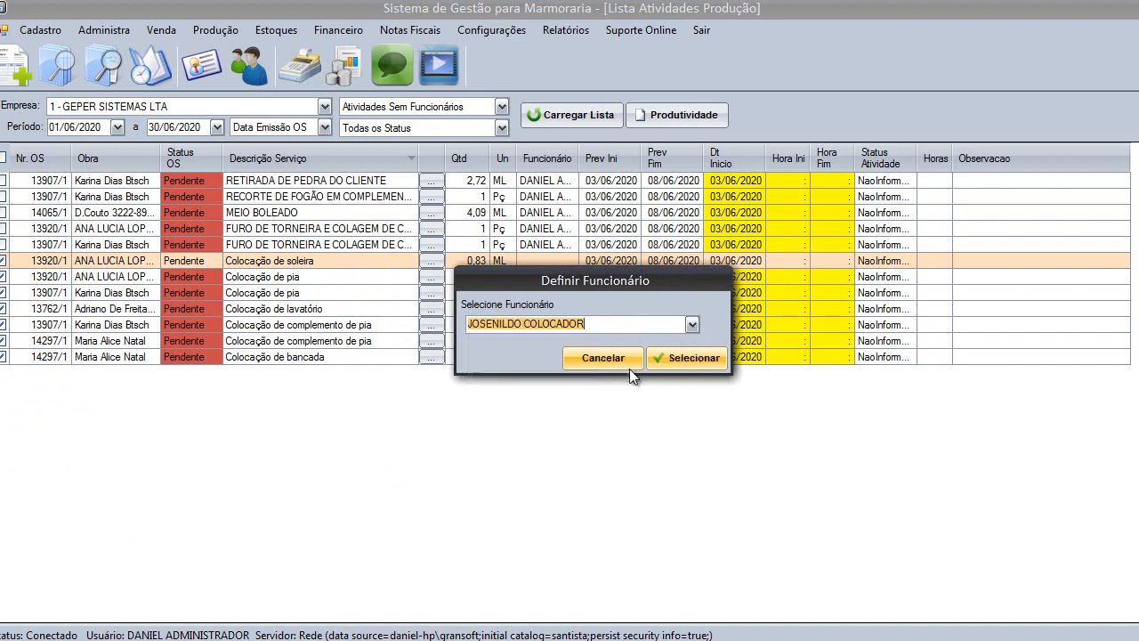
{"action": "left_click", "coordinate": [691, 361]}
{"action": "left_click", "coordinate": [645, 278]}
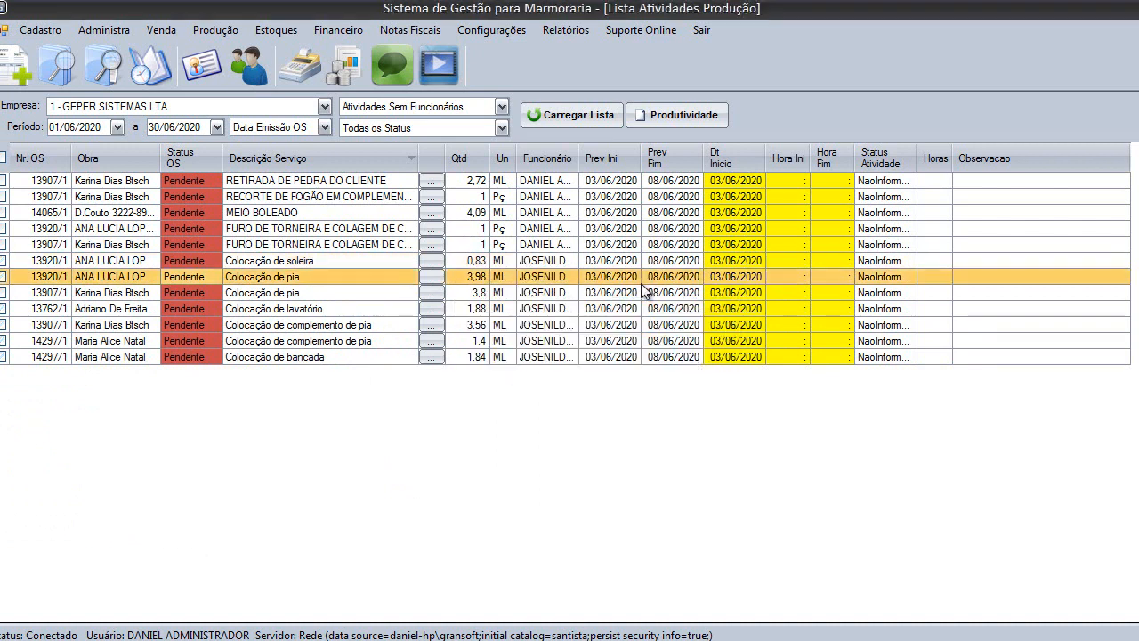
{"action": "left_click", "coordinate": [620, 229]}
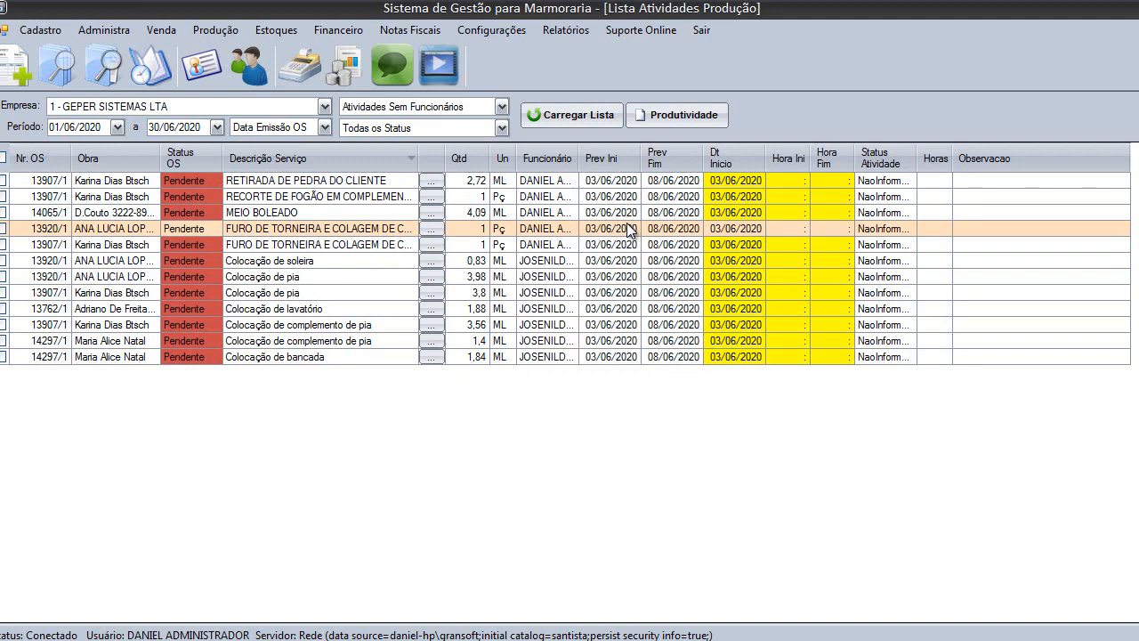
Reload the list with Todas Atividades, and check it again with only Atividades Sem Funcionários.
{"action": "left_click", "coordinate": [500, 108]}
{"action": "left_click", "coordinate": [460, 125]}
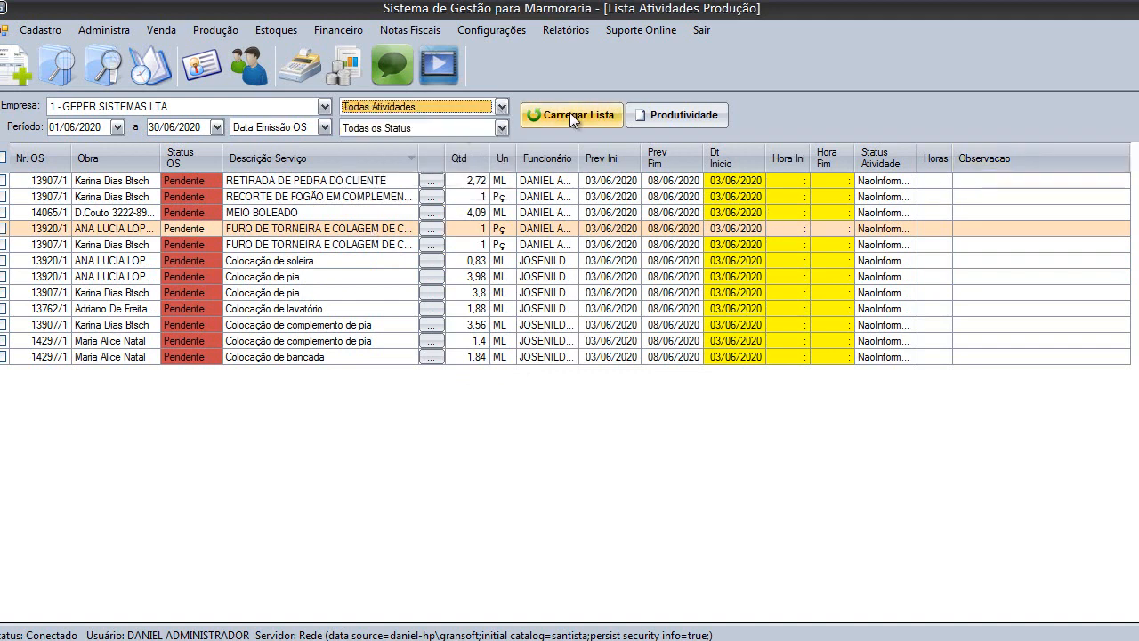
{"action": "left_click", "coordinate": [570, 112]}
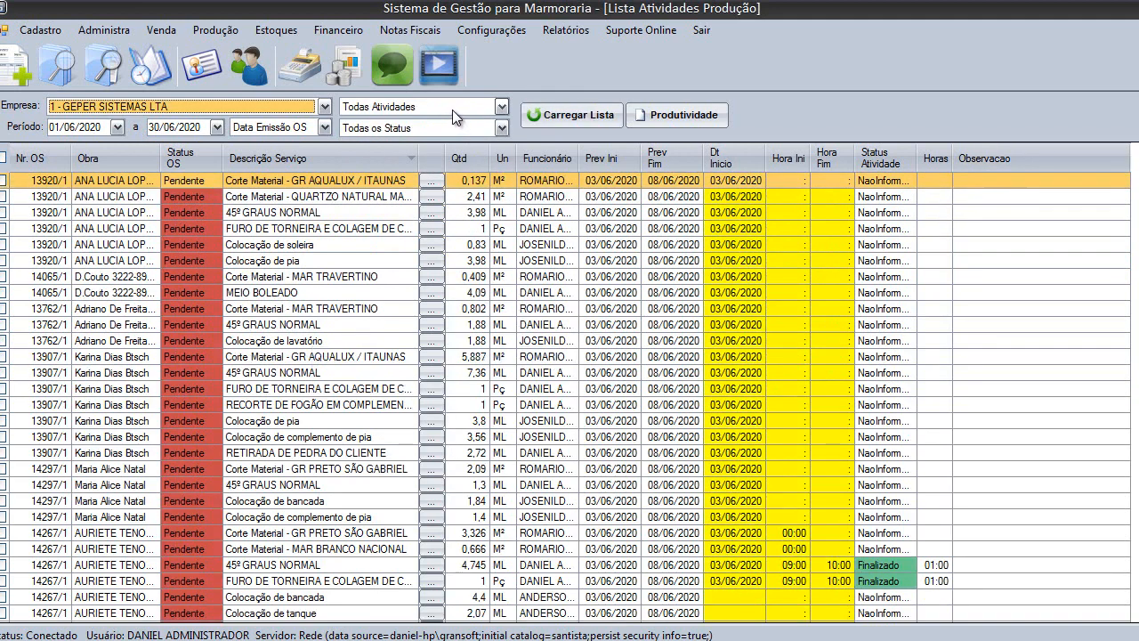
{"action": "left_click", "coordinate": [452, 110]}
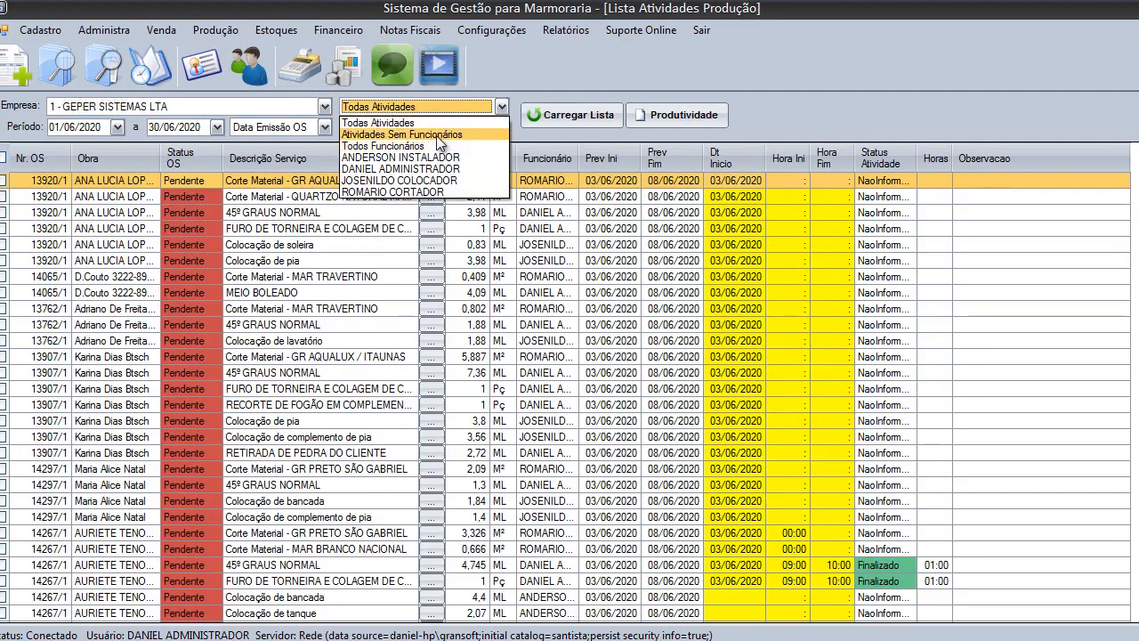
{"action": "left_click", "coordinate": [438, 135]}
{"action": "left_click", "coordinate": [580, 113]}
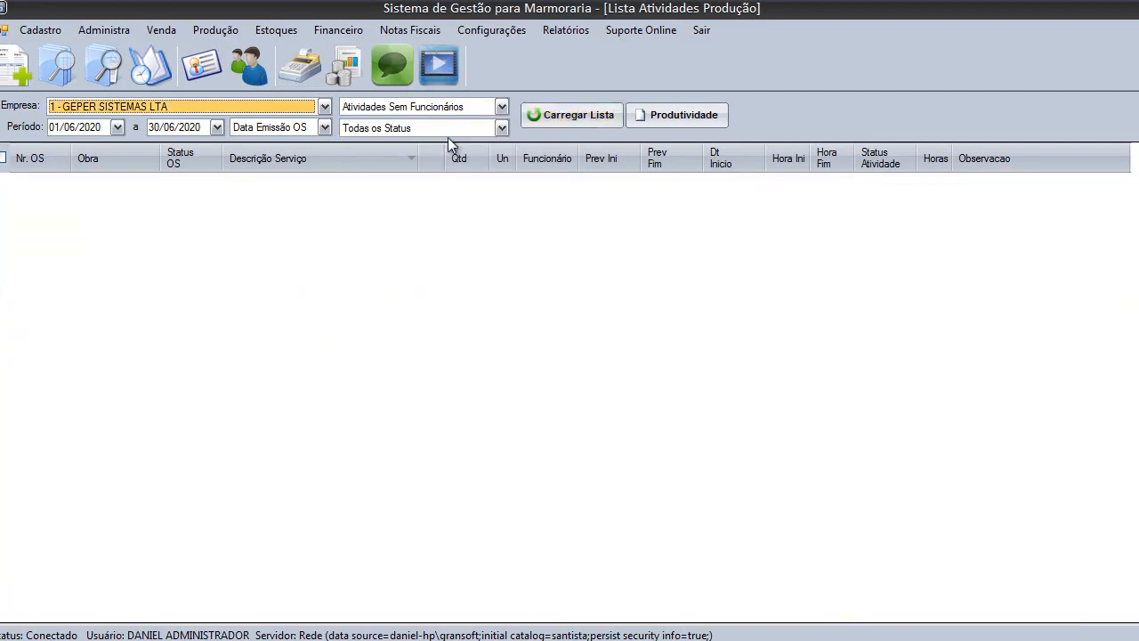
Load only the activities assigned to the employee labelled Administrador.
{"action": "left_click", "coordinate": [438, 109]}
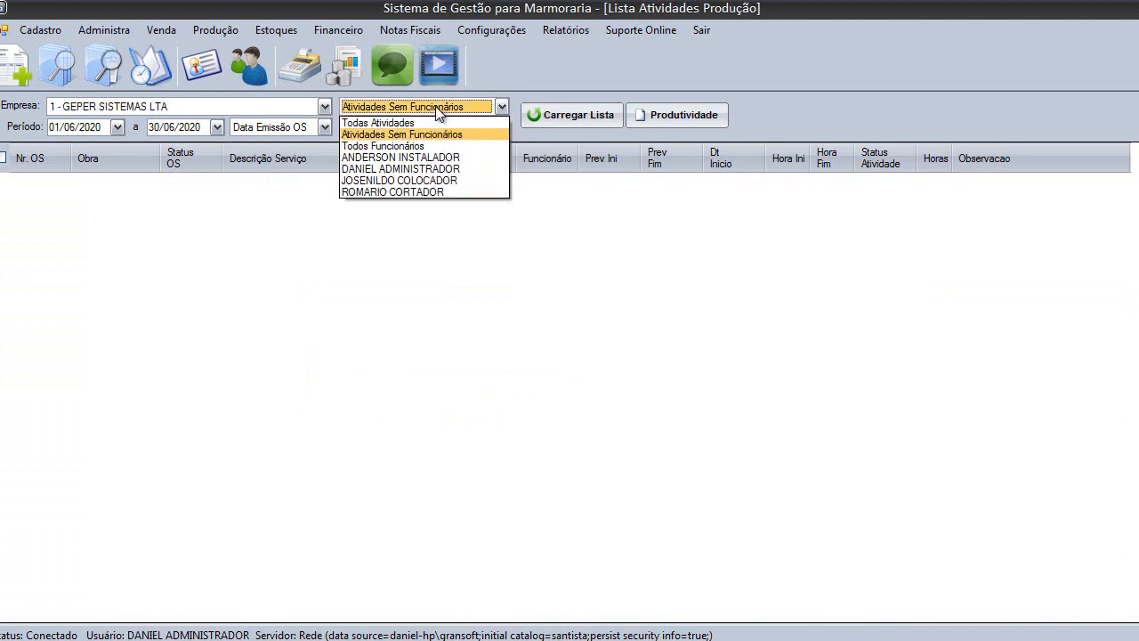
{"action": "left_click", "coordinate": [423, 169]}
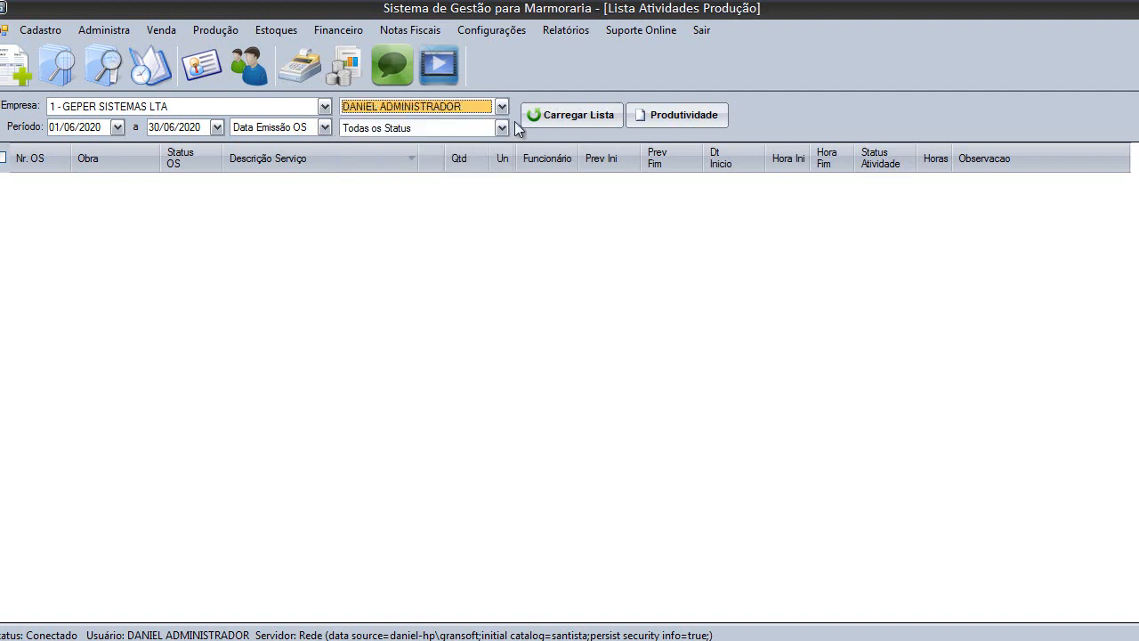
{"action": "left_click", "coordinate": [549, 110]}
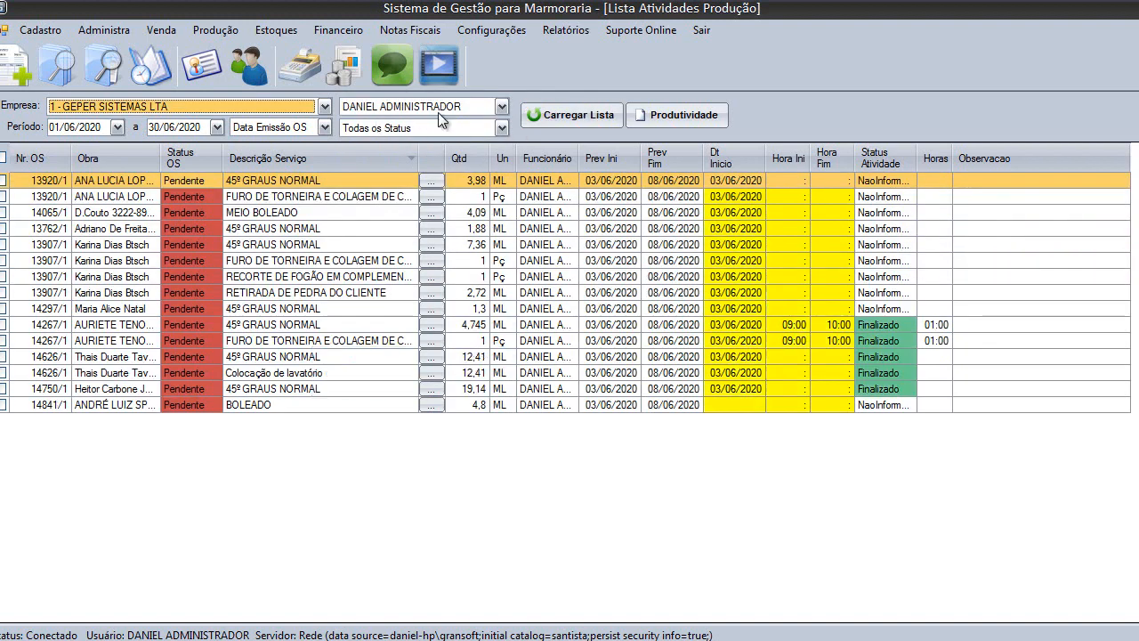
Load only the activities assigned to the employee labelled Cortador.
{"action": "left_click", "coordinate": [420, 109]}
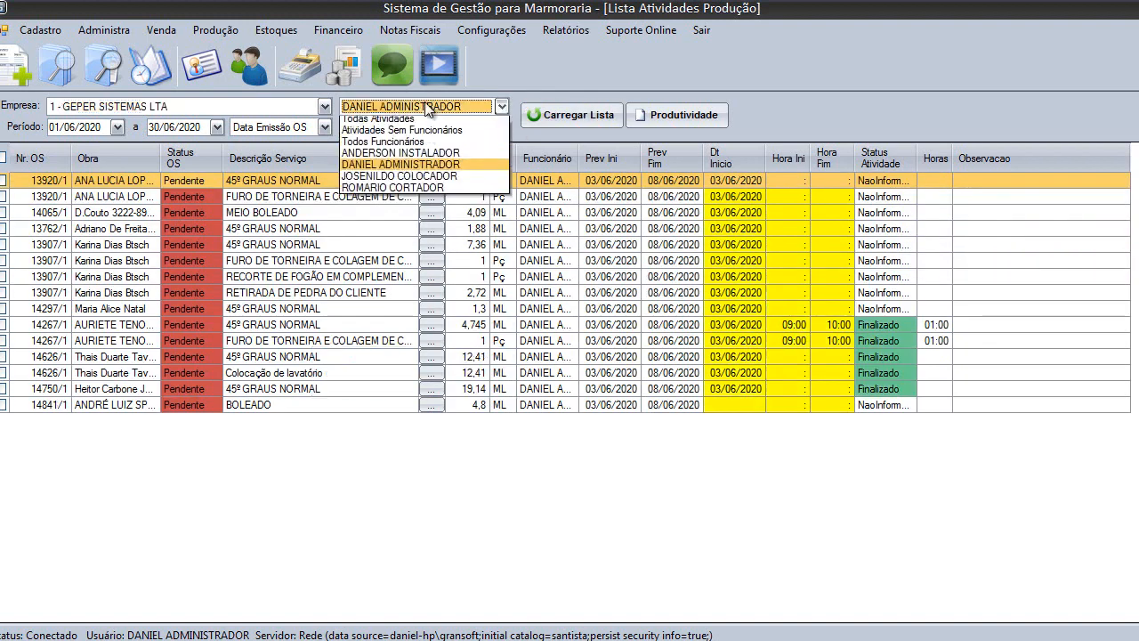
{"action": "left_click", "coordinate": [426, 191]}
{"action": "left_click", "coordinate": [557, 115]}
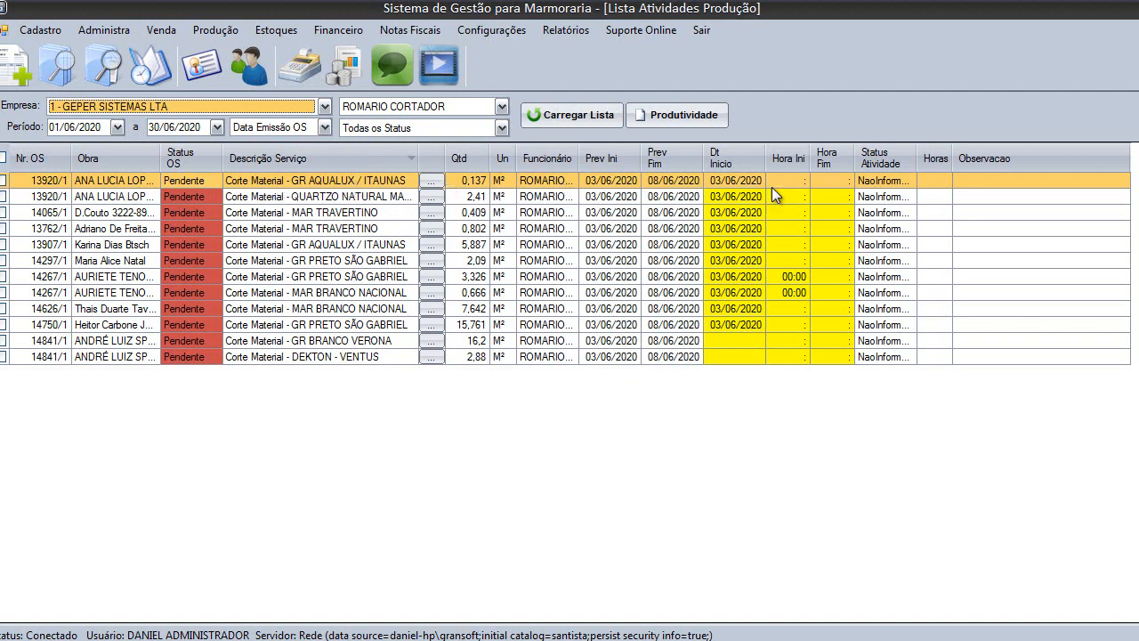
Set the first Corte Material - GR AQUALUX / ITAUNAS activity to start on 02/06/2020, from 08:00 to 10:00.
{"action": "left_click", "coordinate": [729, 177]}
{"action": "left_click", "coordinate": [757, 181]}
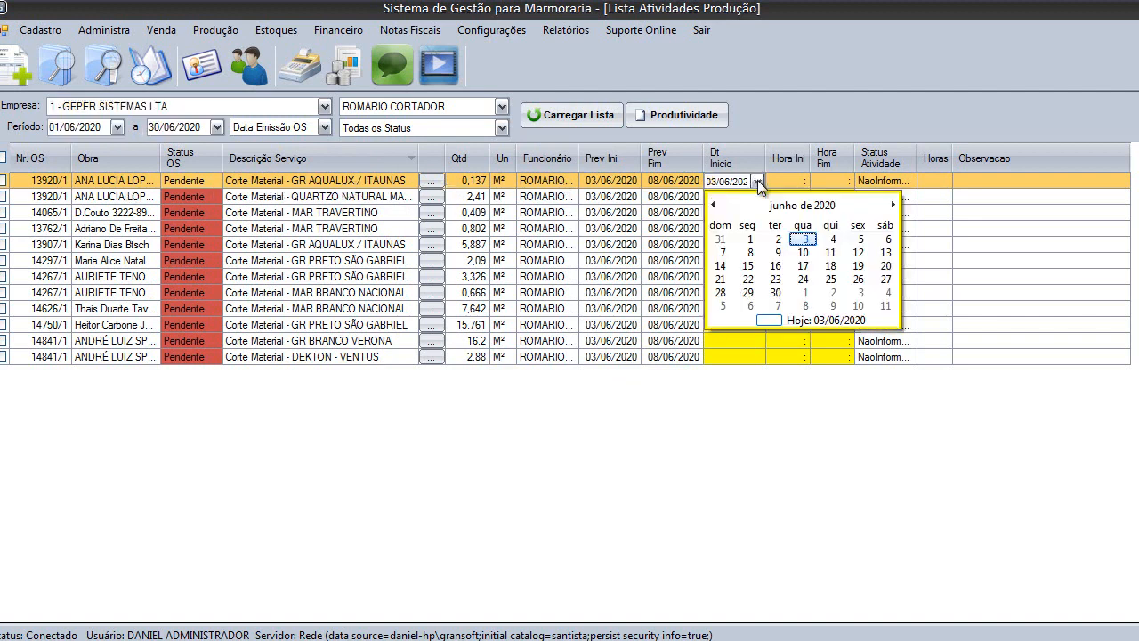
{"action": "left_click", "coordinate": [777, 239]}
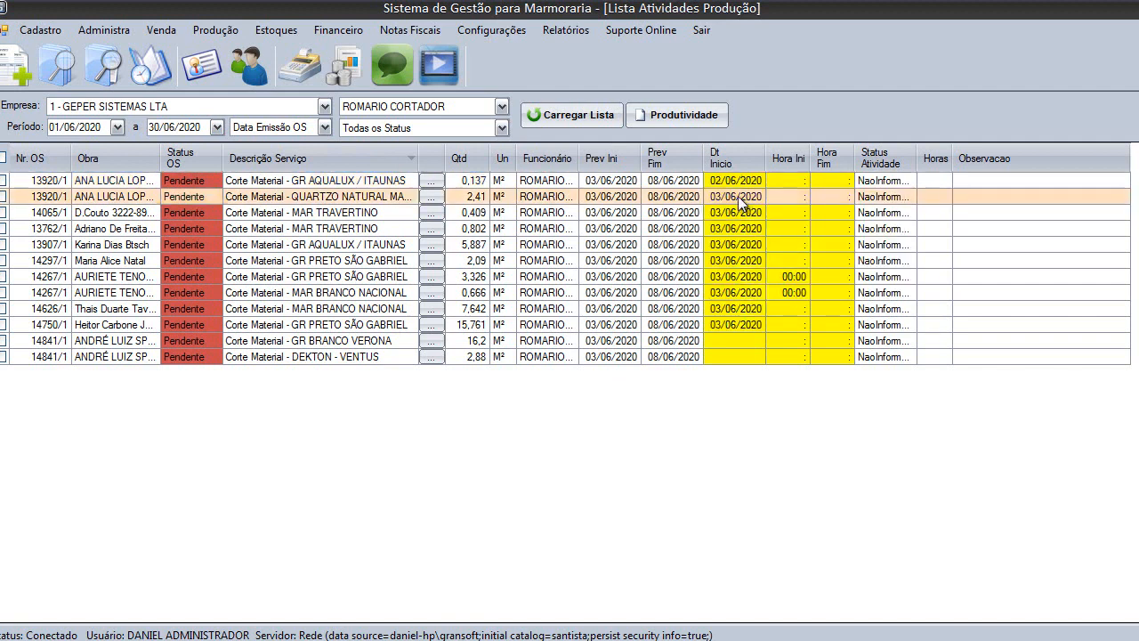
{"action": "left_click", "coordinate": [775, 181]}
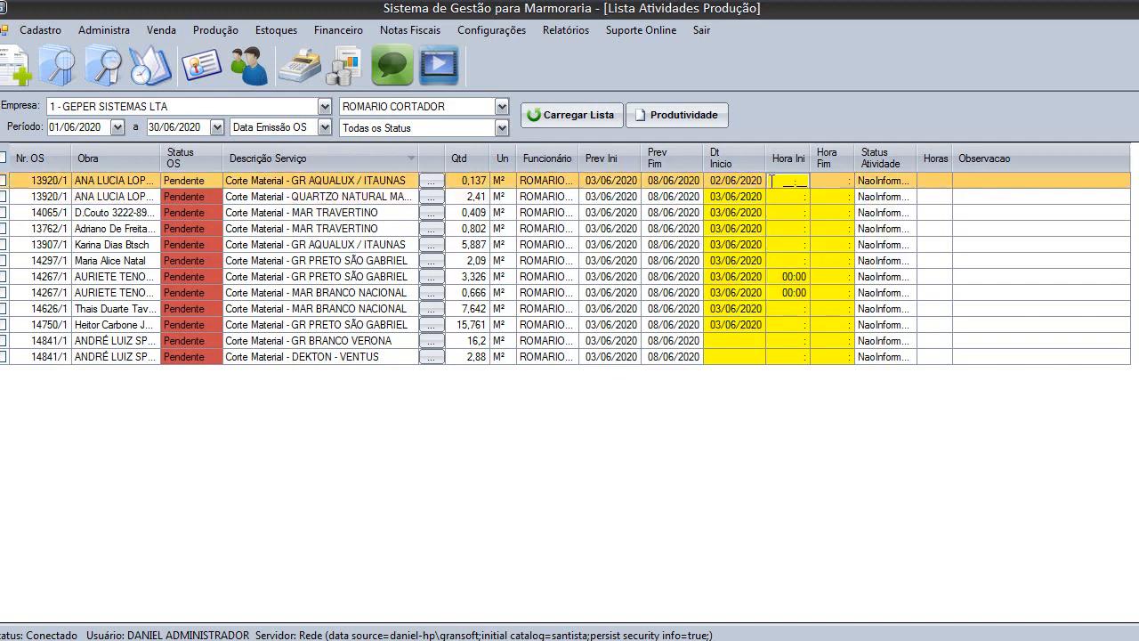
{"action": "type", "text": "0800"}
{"action": "key", "text": "Tab"}
{"action": "type", "text": "1000"}
{"action": "key", "text": "Tab"}
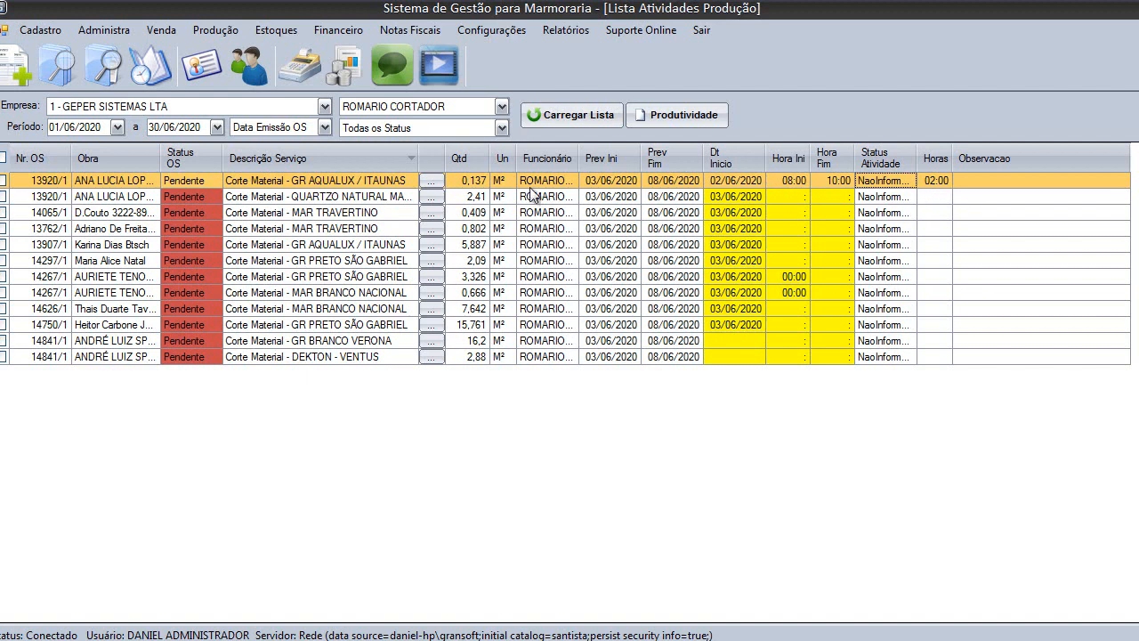
Set the Corte Material - QUARTZO NATURAL activity to start on 02/06/2020, from 10:00 to 11:00.
{"action": "left_click", "coordinate": [596, 198]}
{"action": "left_click", "coordinate": [730, 200]}
{"action": "left_click", "coordinate": [756, 199]}
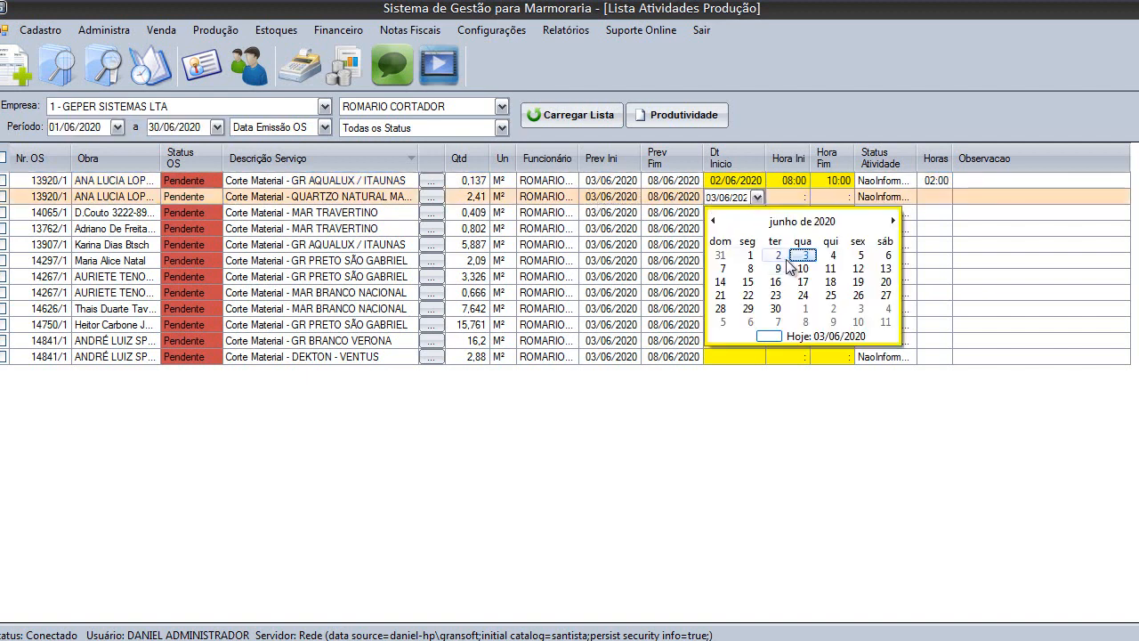
{"action": "left_click", "coordinate": [782, 267]}
{"action": "left_click", "coordinate": [783, 198]}
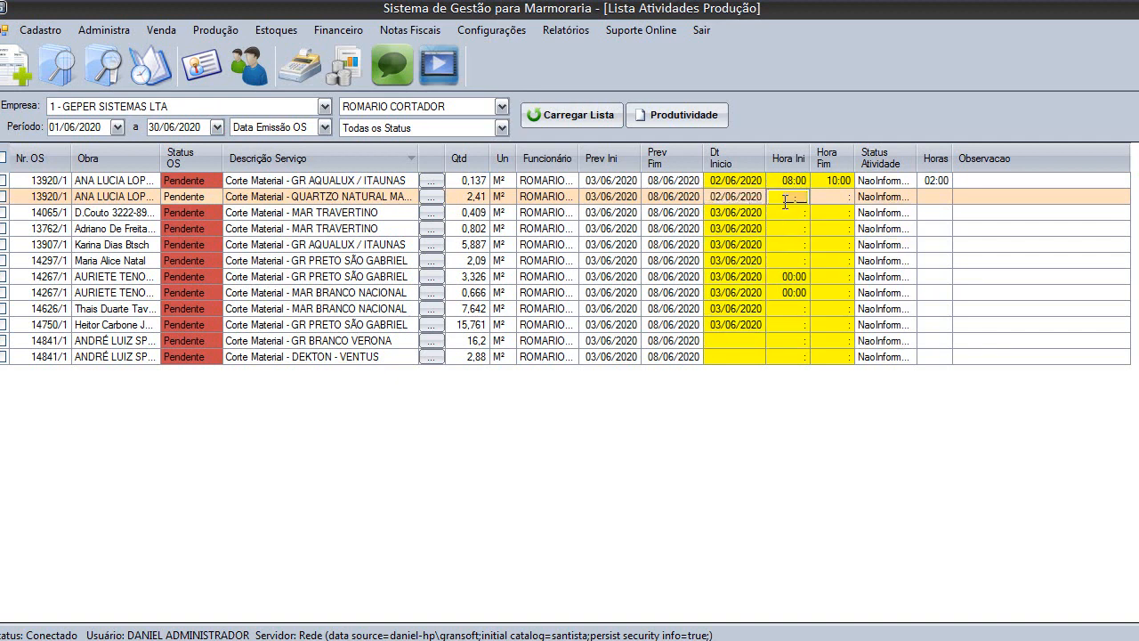
{"action": "type", "text": "1000"}
{"action": "key", "text": "Tab"}
{"action": "type", "text": "1100"}
{"action": "key", "text": "Tab"}
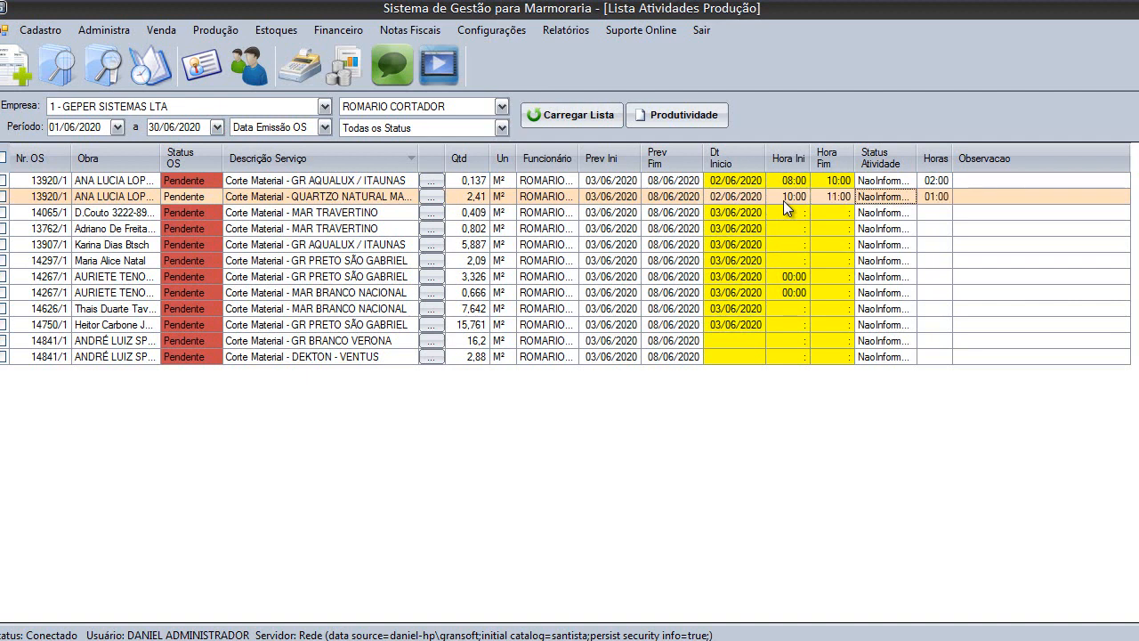
{"action": "left_click", "coordinate": [736, 212]}
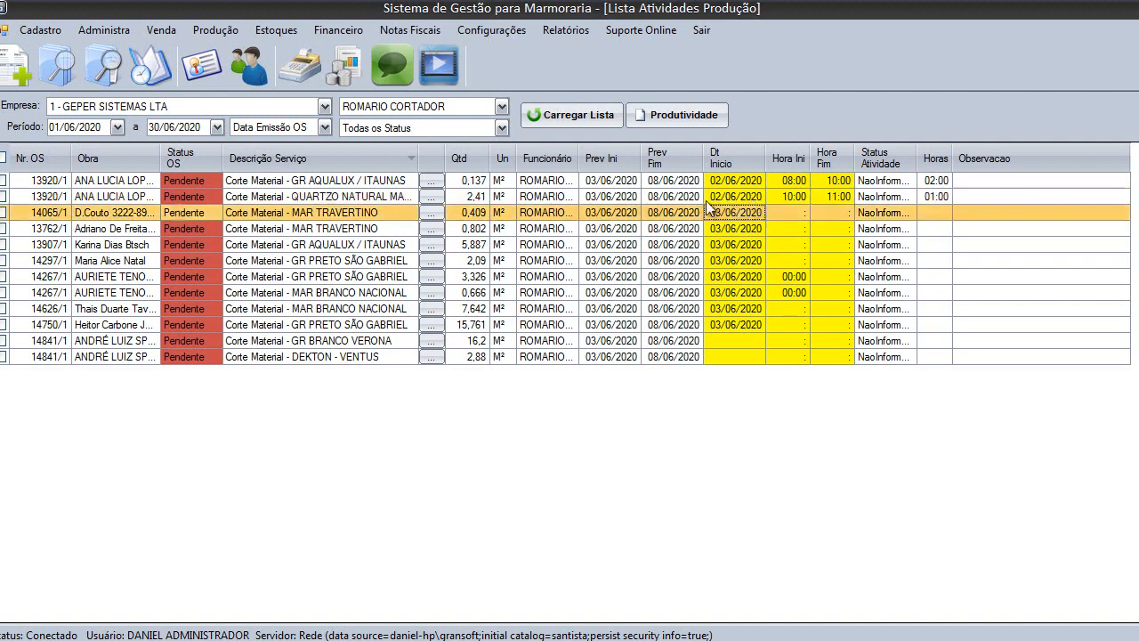
{"action": "left_click", "coordinate": [662, 186]}
{"action": "left_click", "coordinate": [719, 192]}
{"action": "left_click", "coordinate": [740, 182]}
{"action": "left_click", "coordinate": [709, 197]}
{"action": "left_click", "coordinate": [717, 184]}
{"action": "left_click", "coordinate": [698, 197]}
{"action": "left_click", "coordinate": [699, 184]}
Change the production status of the two activities dated 02/06/2020 to Finalizado at once.
{"action": "left_click", "coordinate": [3, 180]}
{"action": "left_click", "coordinate": [3, 197]}
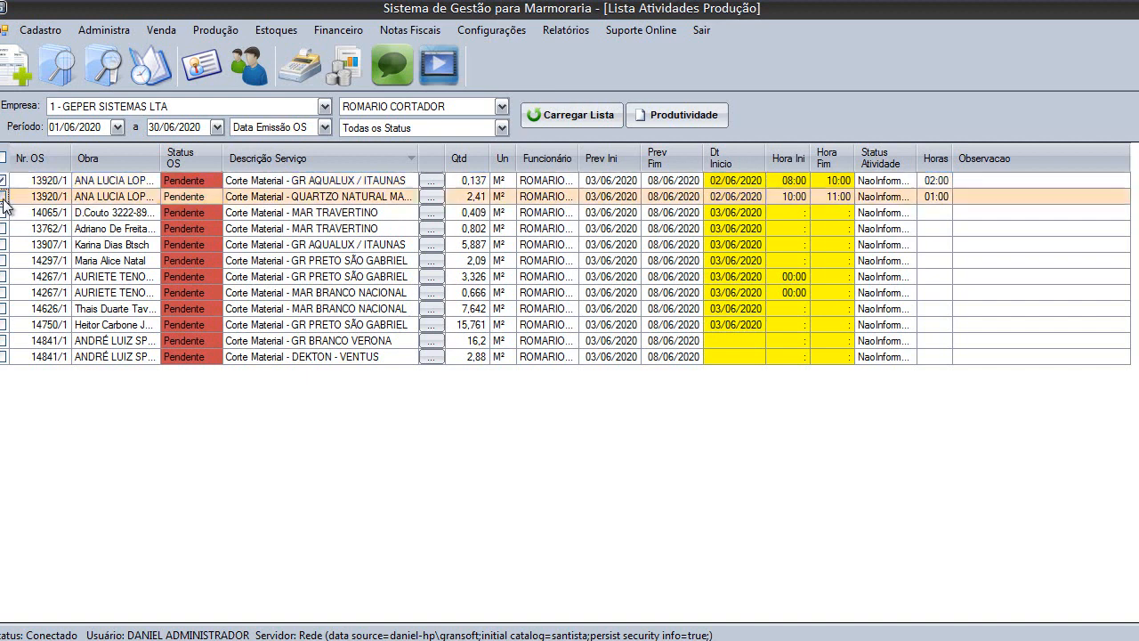
{"action": "right_click", "coordinate": [819, 204]}
{"action": "mouse_move", "coordinate": [910, 243]}
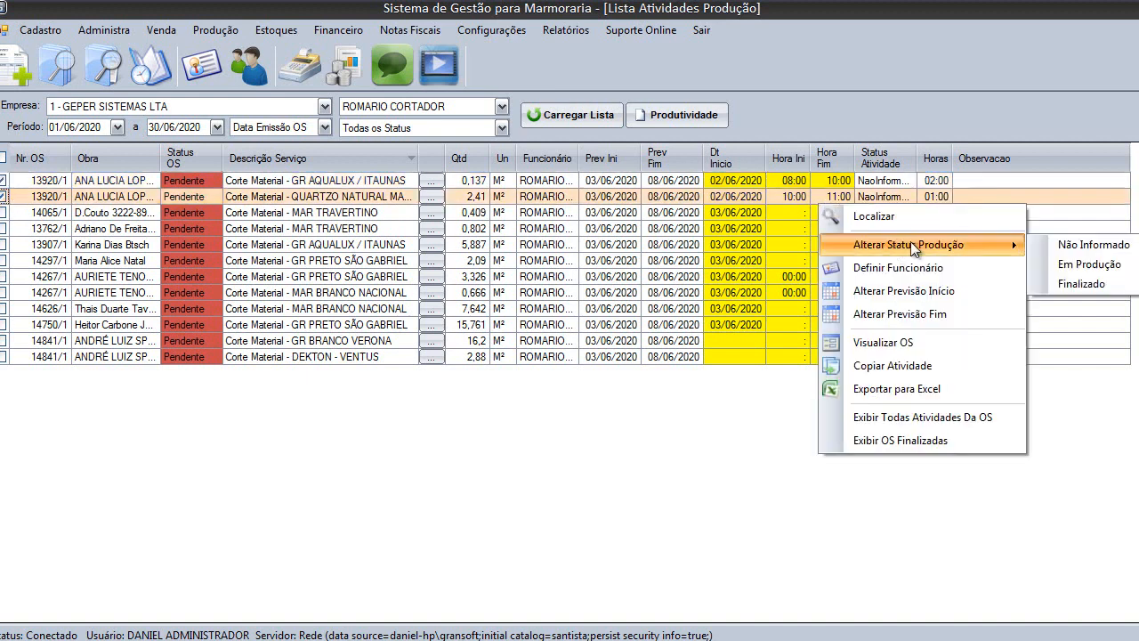
{"action": "left_click", "coordinate": [1075, 283]}
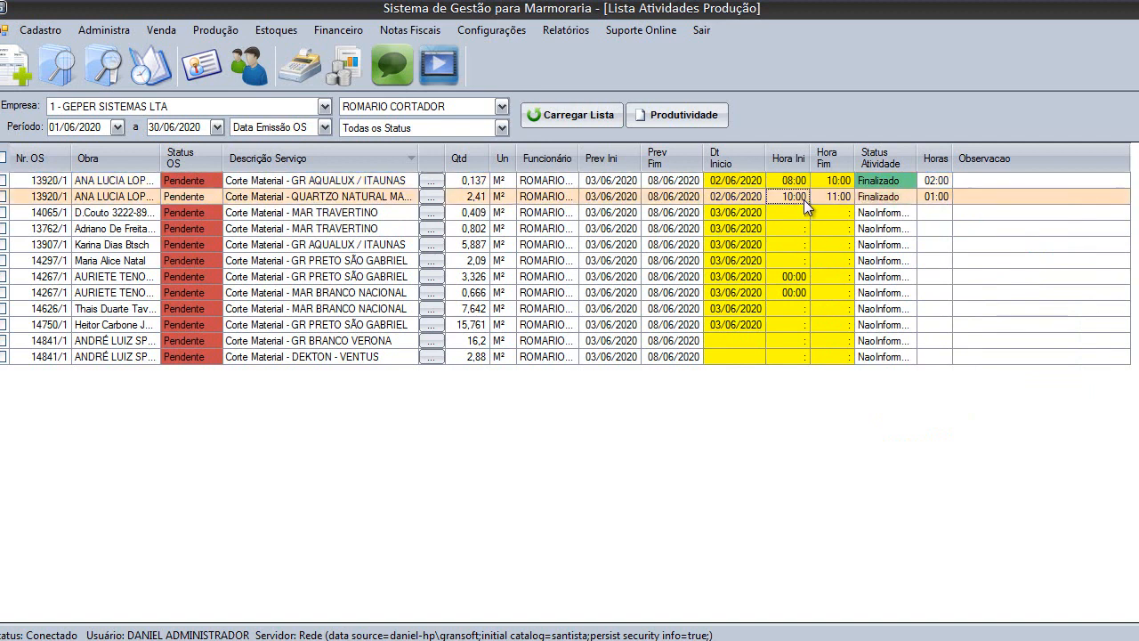
Load only the employee's activities with the status Não Informado.
{"action": "left_click", "coordinate": [490, 125]}
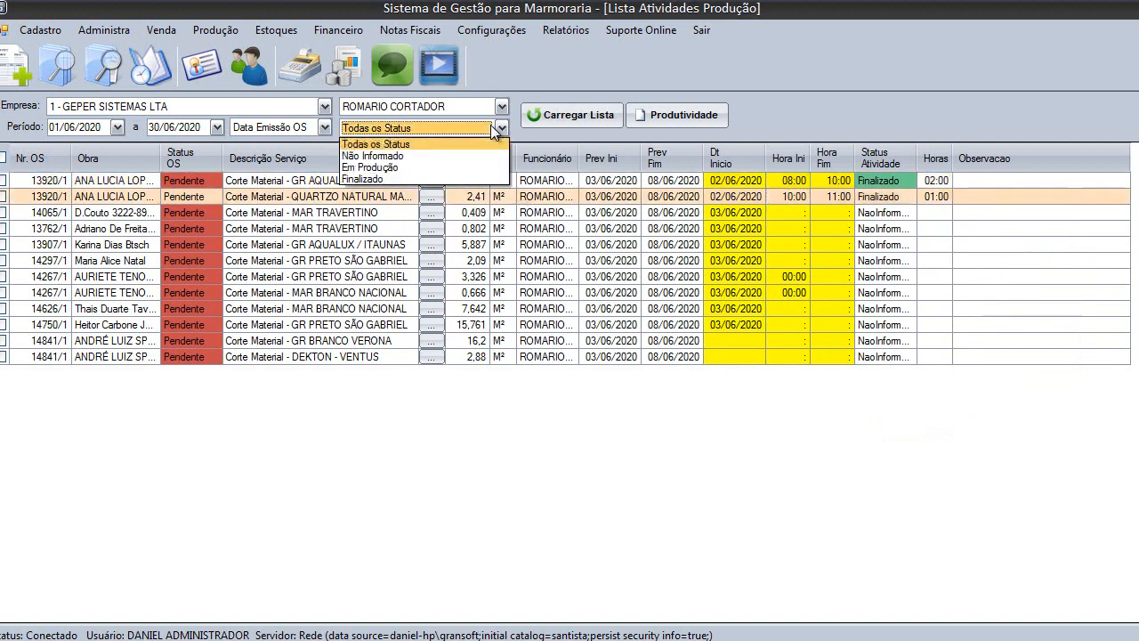
{"action": "left_click", "coordinate": [396, 155]}
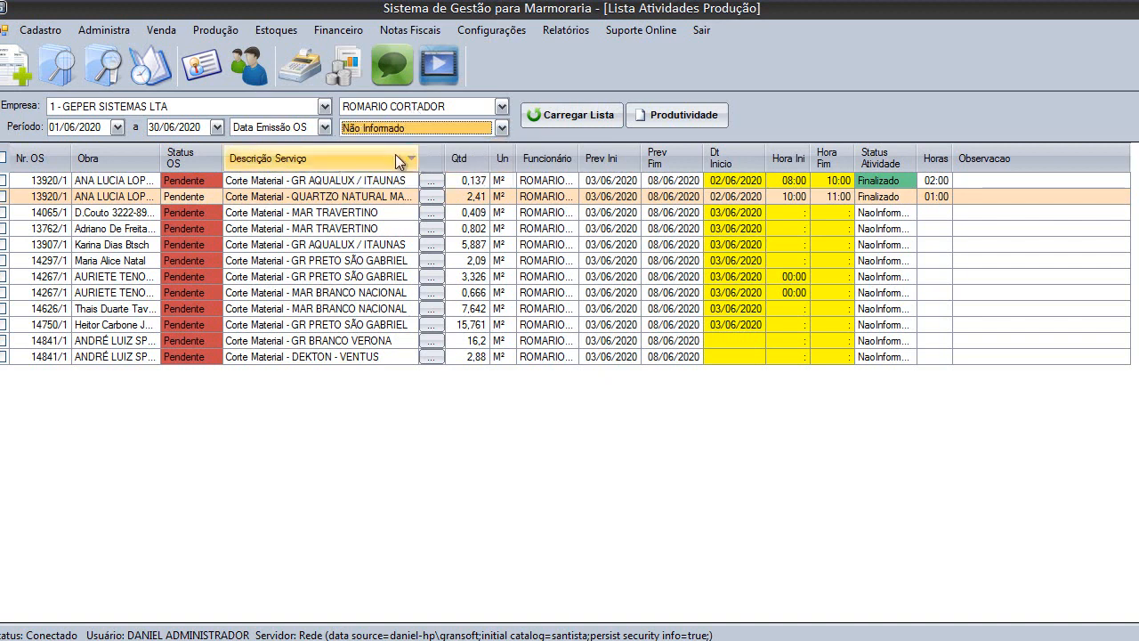
{"action": "left_click", "coordinate": [577, 121]}
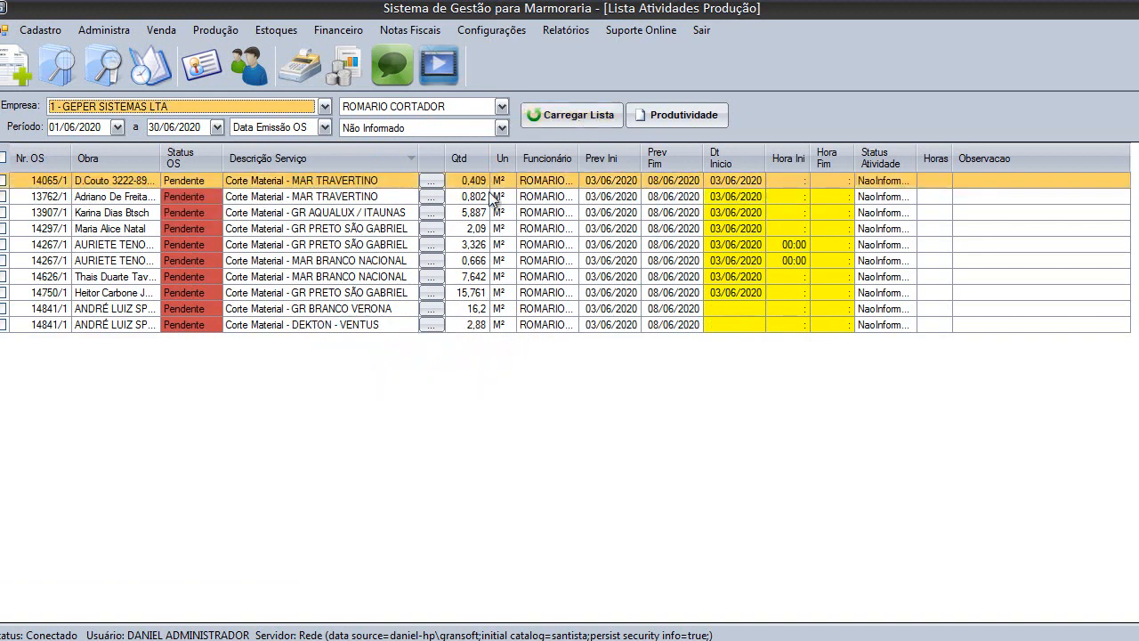
Set the 0,409 m² Corte Material - MAR TRAVERTINO activity's hours from 08:00 to 08:40.
{"action": "left_click", "coordinate": [432, 181]}
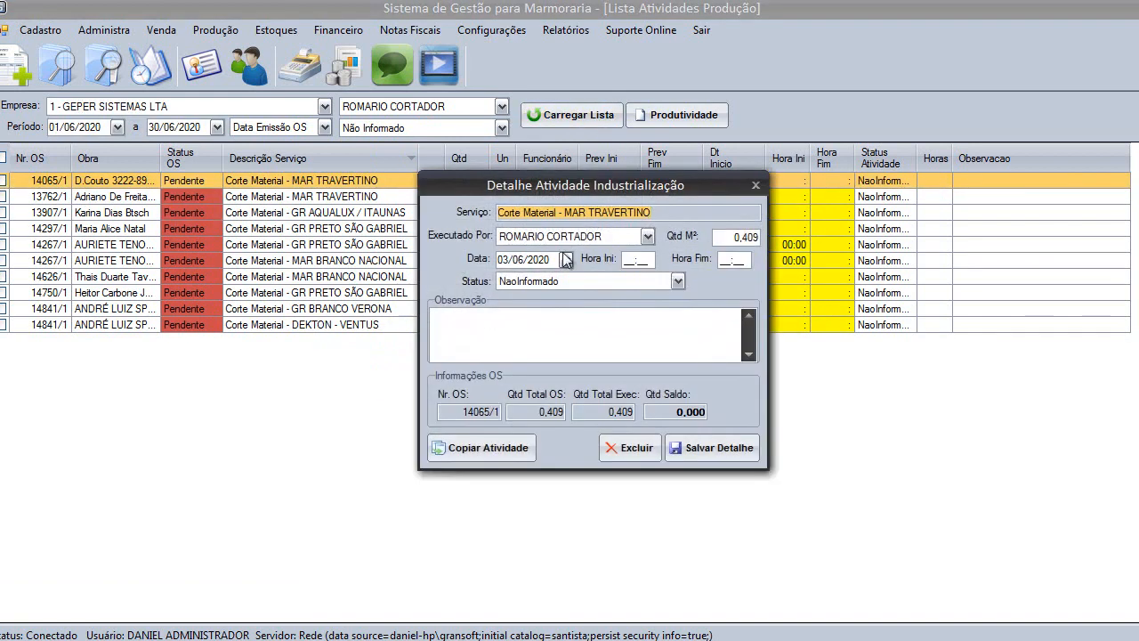
{"action": "left_click", "coordinate": [756, 185]}
{"action": "left_click", "coordinate": [434, 182]}
{"action": "left_click_drag", "start_coordinate": [672, 190], "coordinate": [546, 190]}
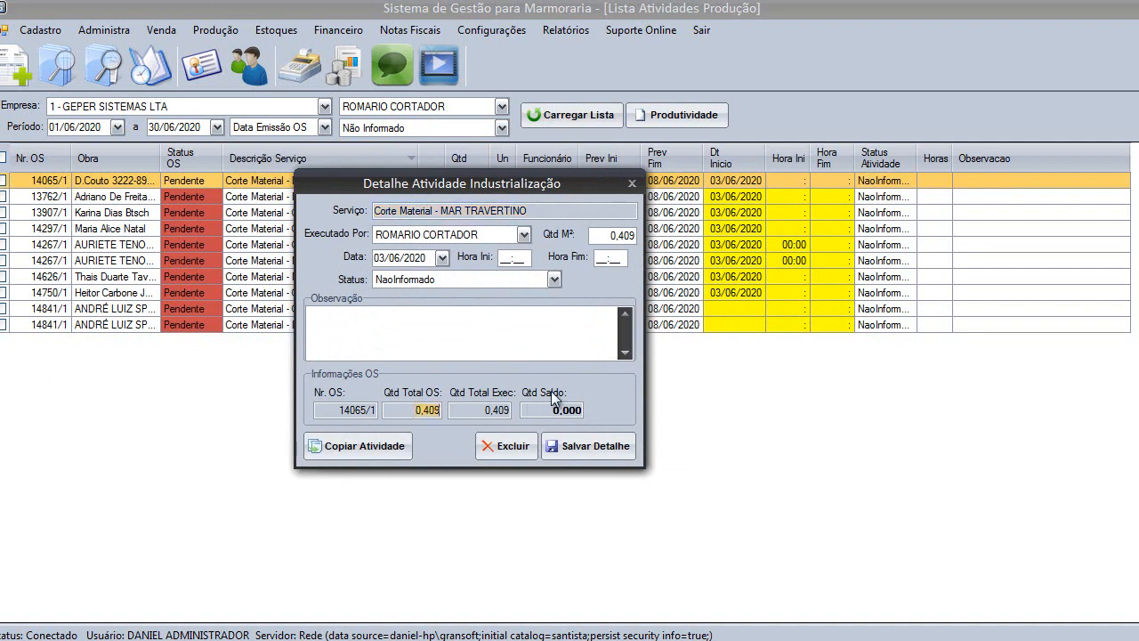
{"action": "double_click", "coordinate": [411, 412]}
{"action": "left_click", "coordinate": [501, 258]}
{"action": "type", "text": "0800"}
{"action": "type", "text": "0"}
{"action": "type", "text": "840"}
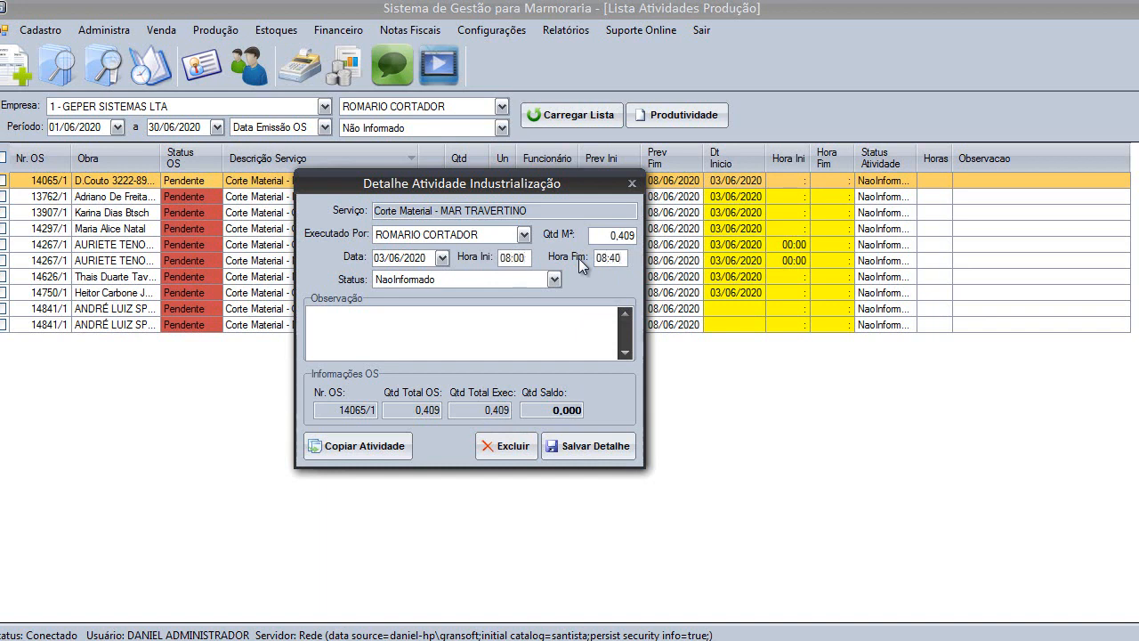
Set the MAR TRAVERTINO activity's status to Finalizado and save its details.
{"action": "left_click", "coordinate": [489, 277]}
{"action": "left_click", "coordinate": [488, 277]}
{"action": "left_click", "coordinate": [430, 319]}
{"action": "left_click", "coordinate": [600, 442]}
{"action": "left_click", "coordinate": [769, 197]}
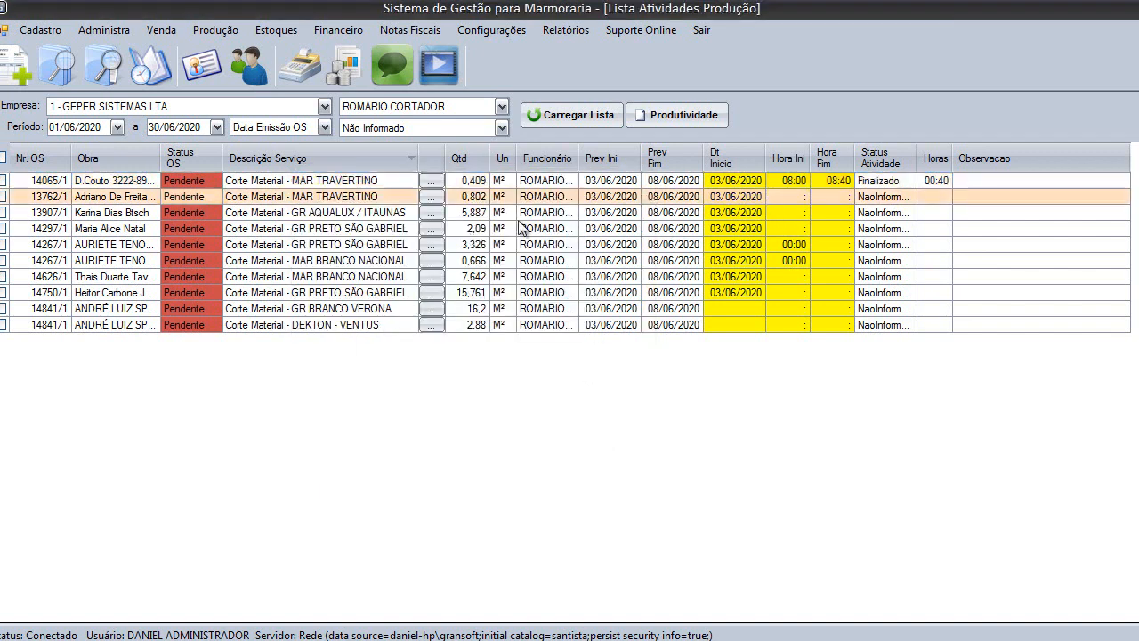
Create a copy of the 15,761 m² Corte Material - GR PRETO SÃO GABRIEL activity.
{"action": "left_click", "coordinate": [564, 294]}
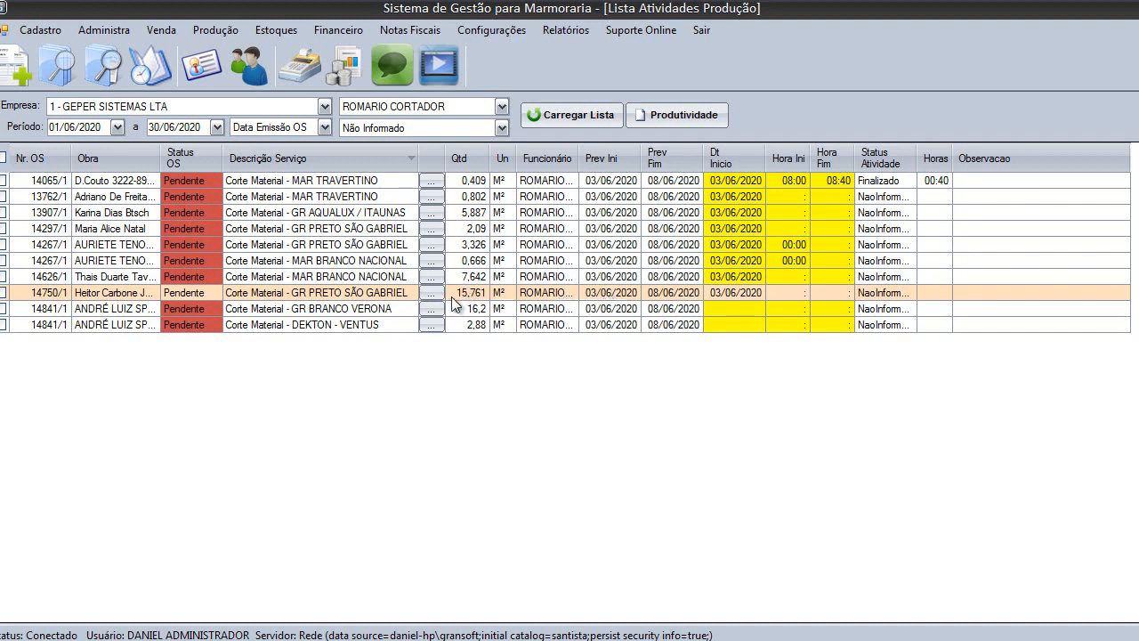
{"action": "right_click", "coordinate": [511, 296]}
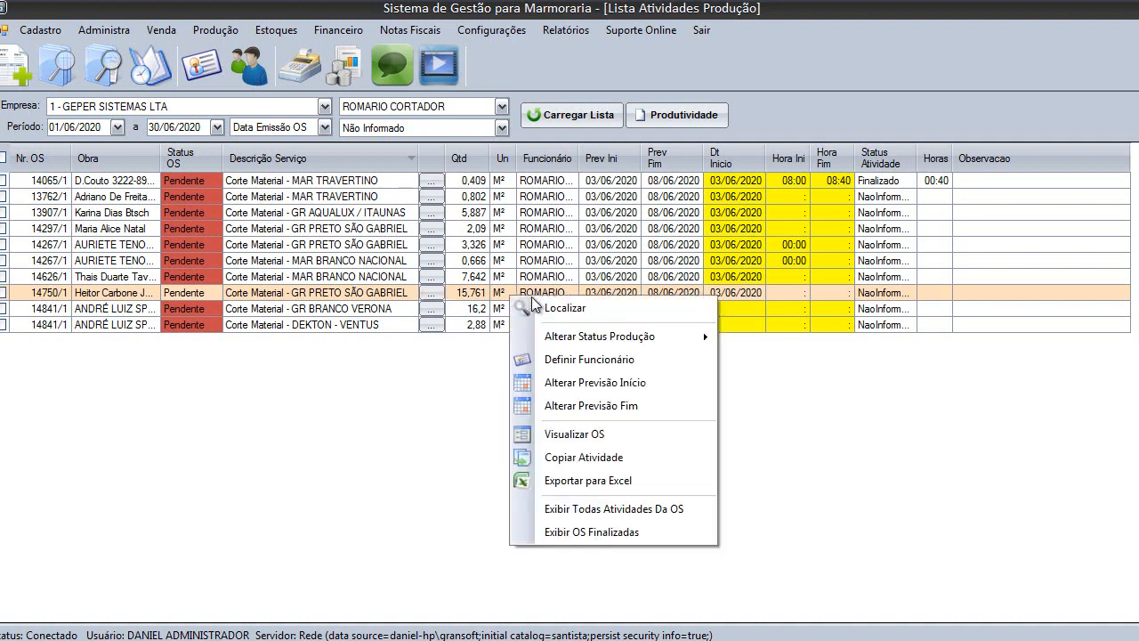
{"action": "left_click", "coordinate": [614, 457]}
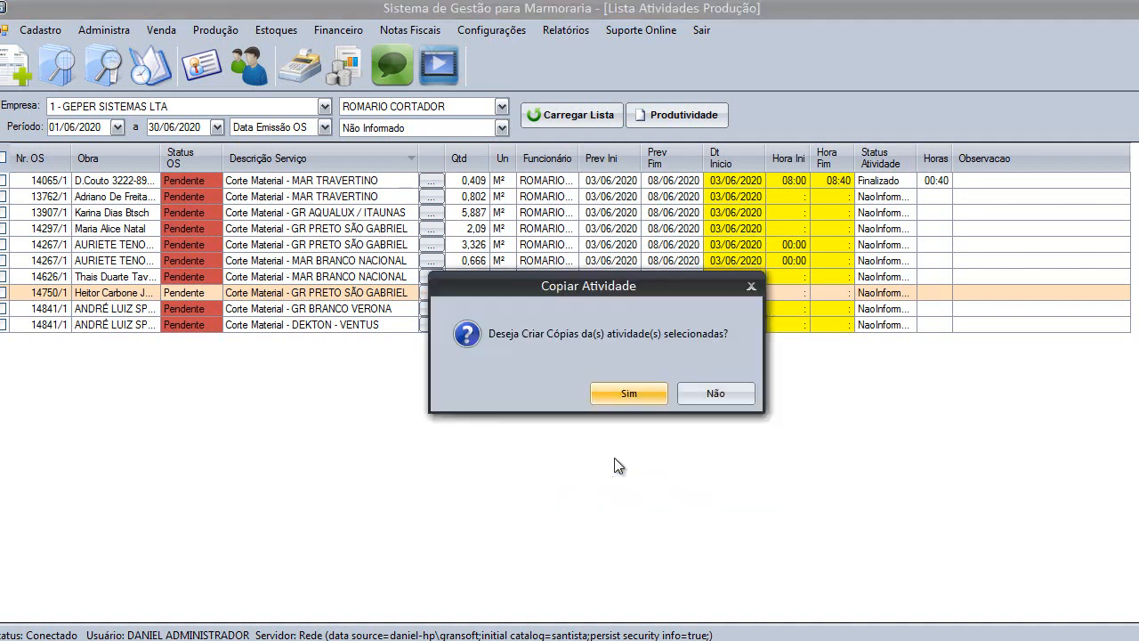
{"action": "left_click", "coordinate": [628, 396]}
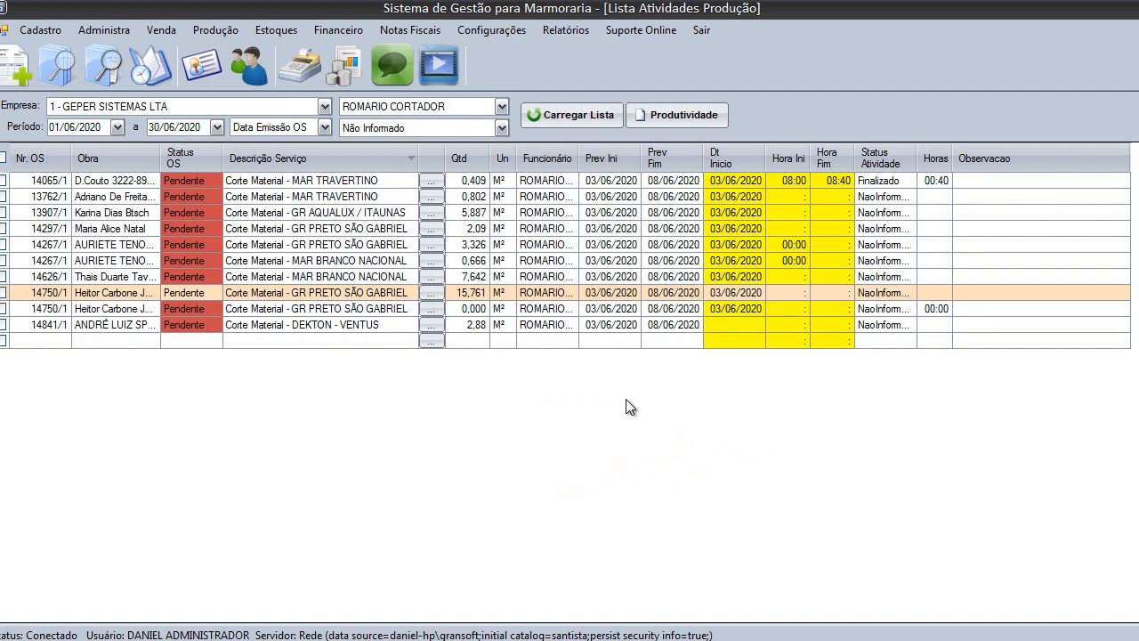
{"action": "left_click", "coordinate": [549, 311]}
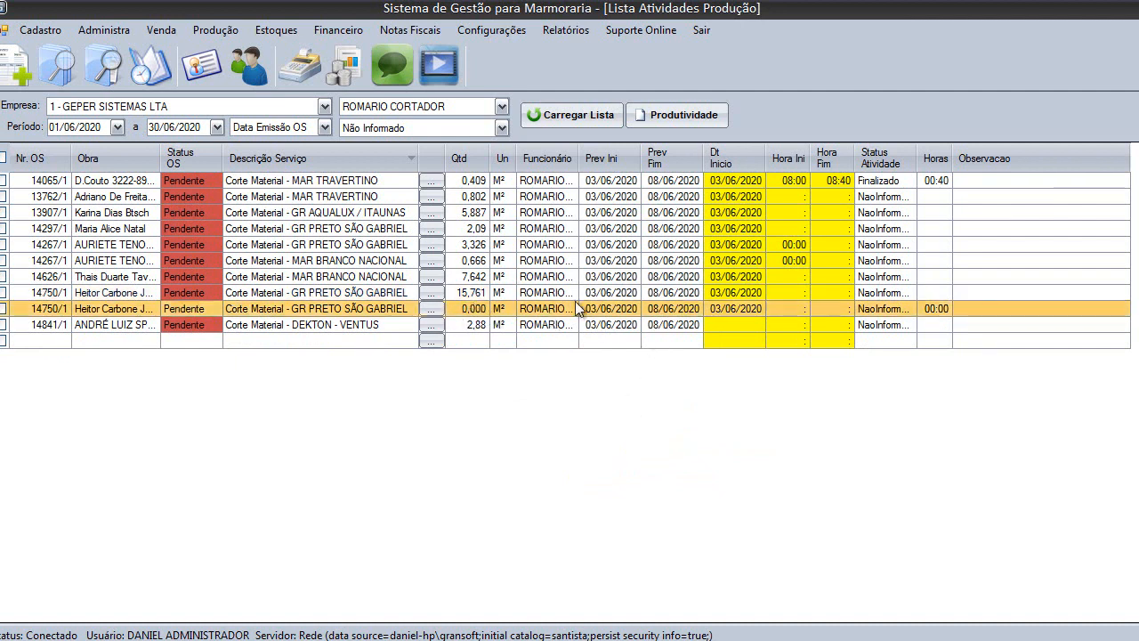
Set the quantity of the original 15,761 m² GR PRETO SÃO GABRIEL activity to 8 m² in its details.
{"action": "left_click", "coordinate": [576, 296]}
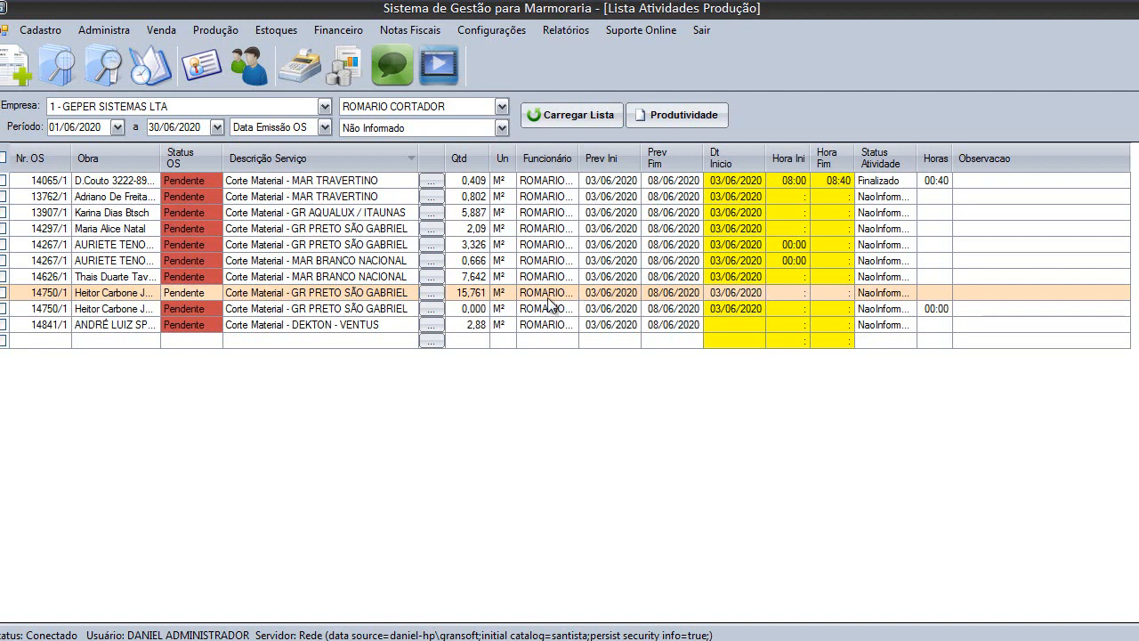
{"action": "left_click", "coordinate": [430, 291]}
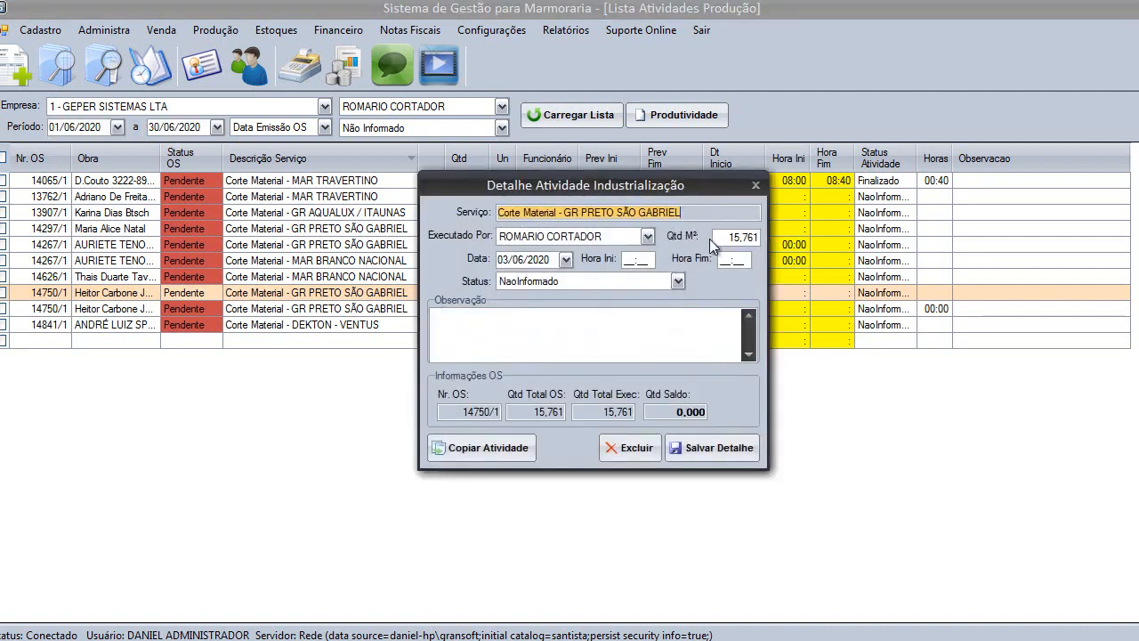
{"action": "double_click", "coordinate": [729, 239]}
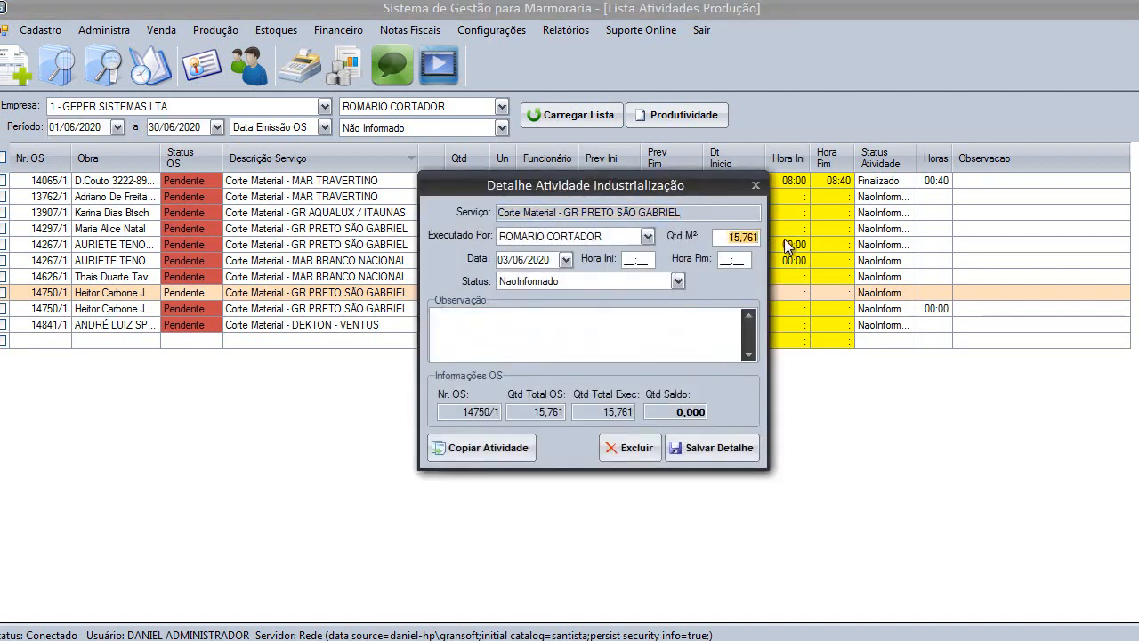
{"action": "type", "text": "80"}
{"action": "key", "text": "Tab"}
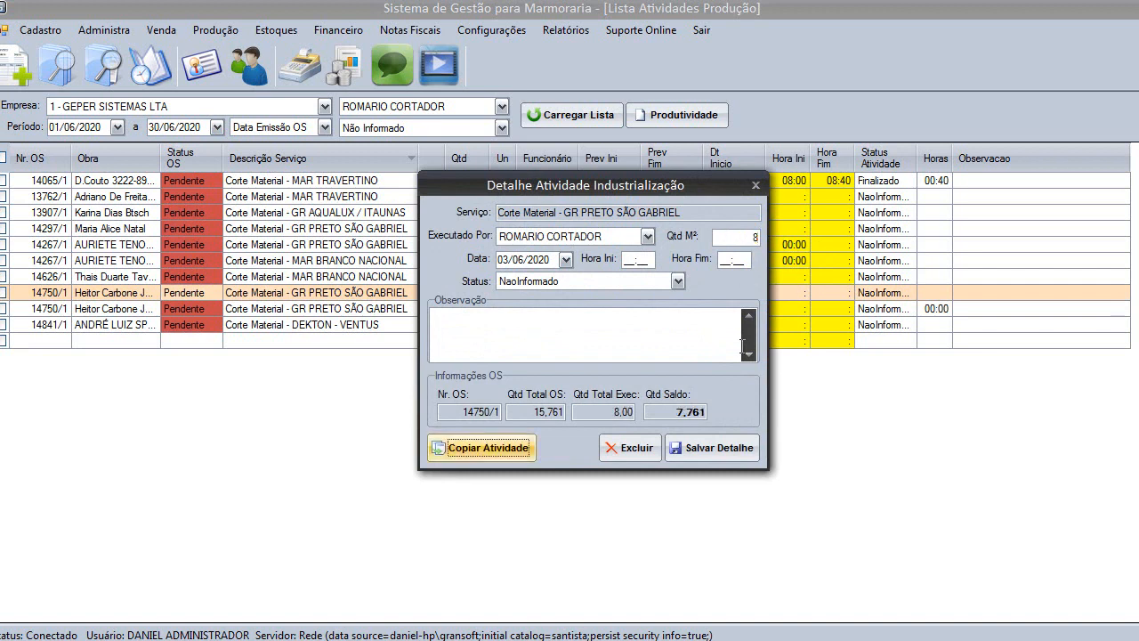
{"action": "left_click", "coordinate": [535, 414]}
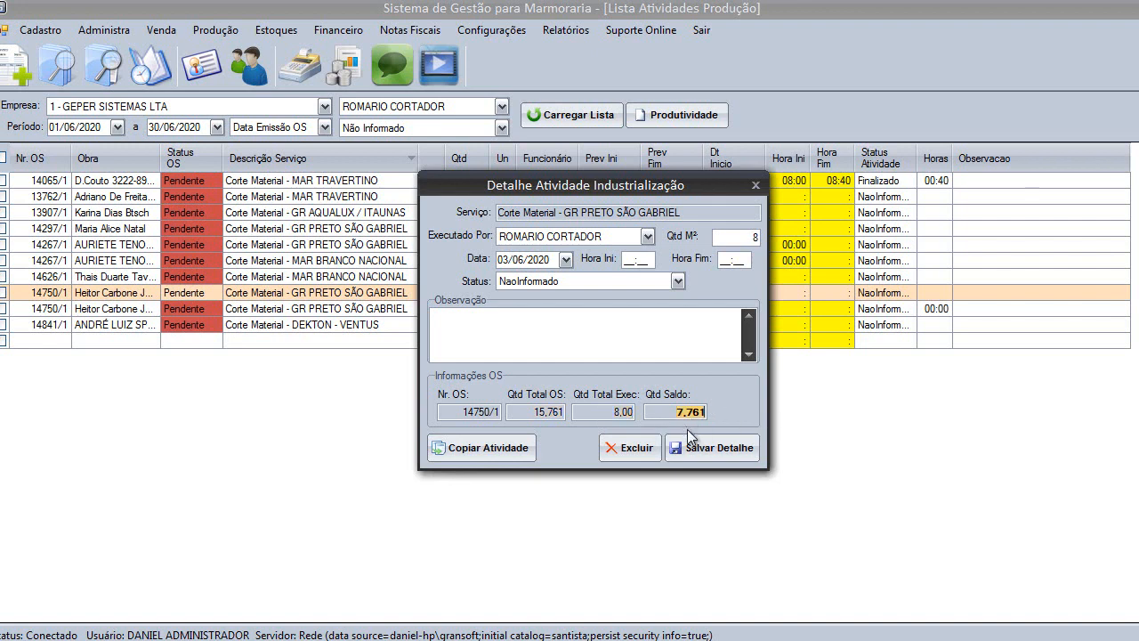
Set the original GR PRETO SÃO GABRIEL activity's hours from 08:00 to 12:00.
{"action": "left_click", "coordinate": [641, 261]}
{"action": "type", "text": "8"}
{"action": "key", "text": "BackSpace"}
{"action": "type", "text": "00"}
{"action": "key", "text": "BackSpace"}
{"action": "type", "text": "8"}
{"action": "type", "text": "1200"}
Add the observation "NAO CONSEGUI FINALIZAR NO DIA" to the activity and save its details.
{"action": "type", "text": "NAO CONSEGU"}
{"action": "type", "text": "I FINAL"}
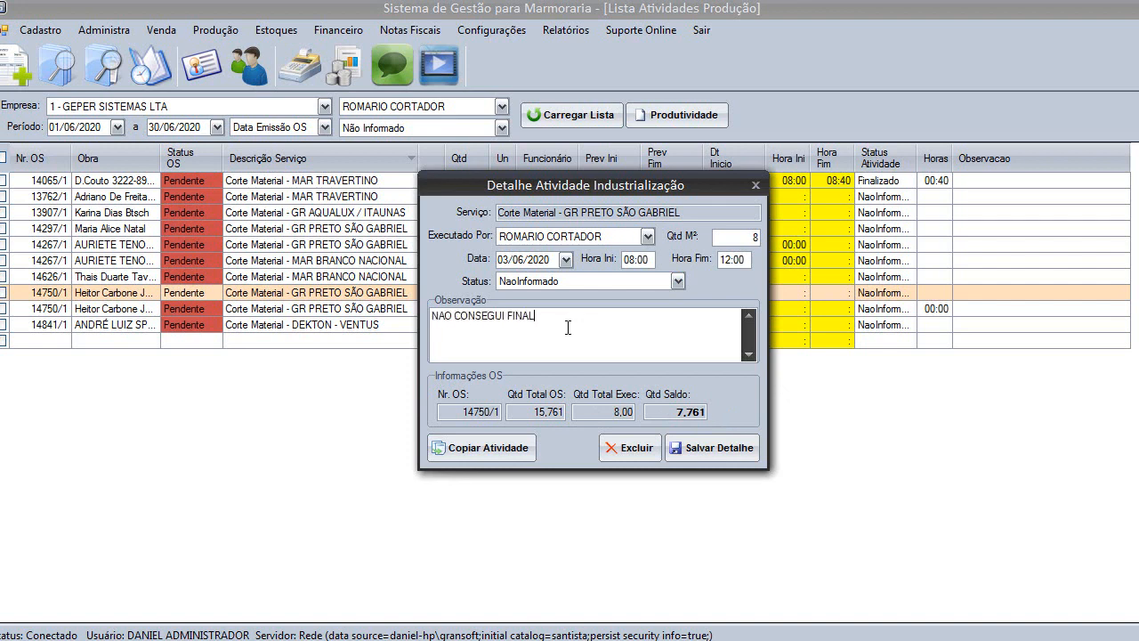
{"action": "type", "text": "IZAR NO DIA,"}
{"action": "left_click", "coordinate": [711, 446]}
Set the quantity of the copied GR PRETO SÃO GABRIEL activity to the remaining 7,761 m².
{"action": "left_click", "coordinate": [524, 308]}
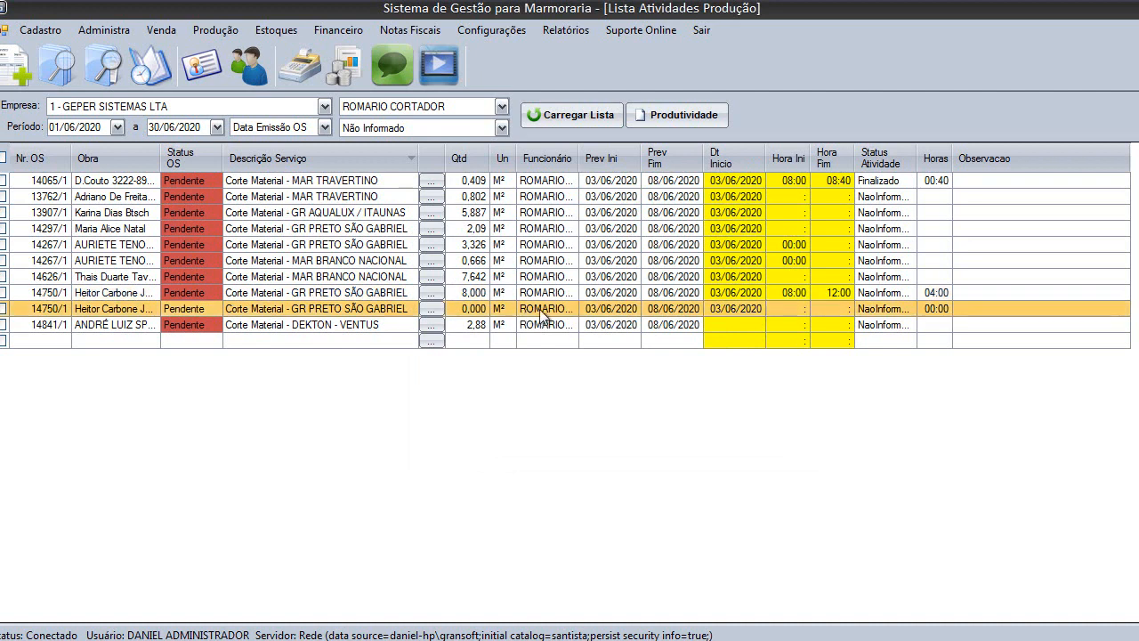
{"action": "left_click", "coordinate": [435, 308]}
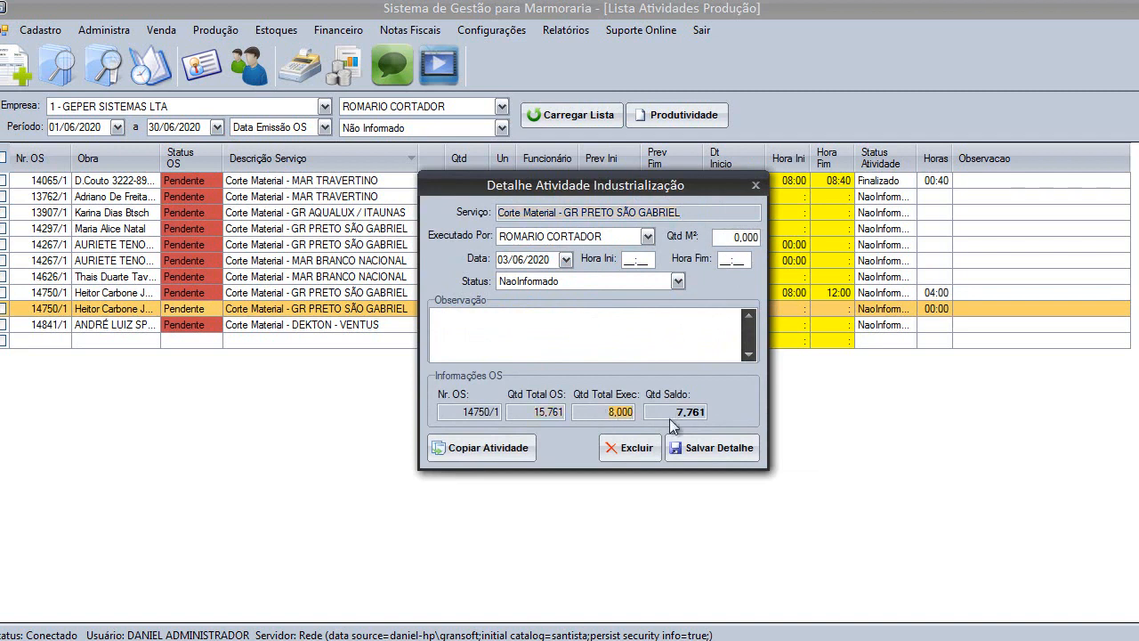
{"action": "left_click", "coordinate": [718, 239]}
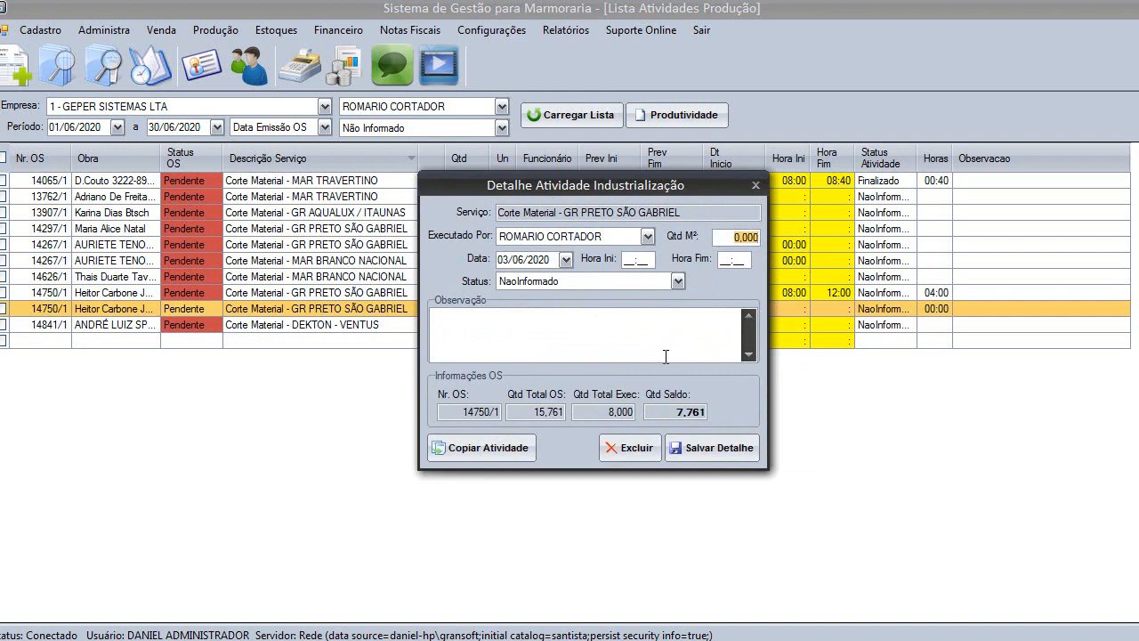
{"action": "type", "text": "7,761"}
{"action": "key", "text": "Tab"}
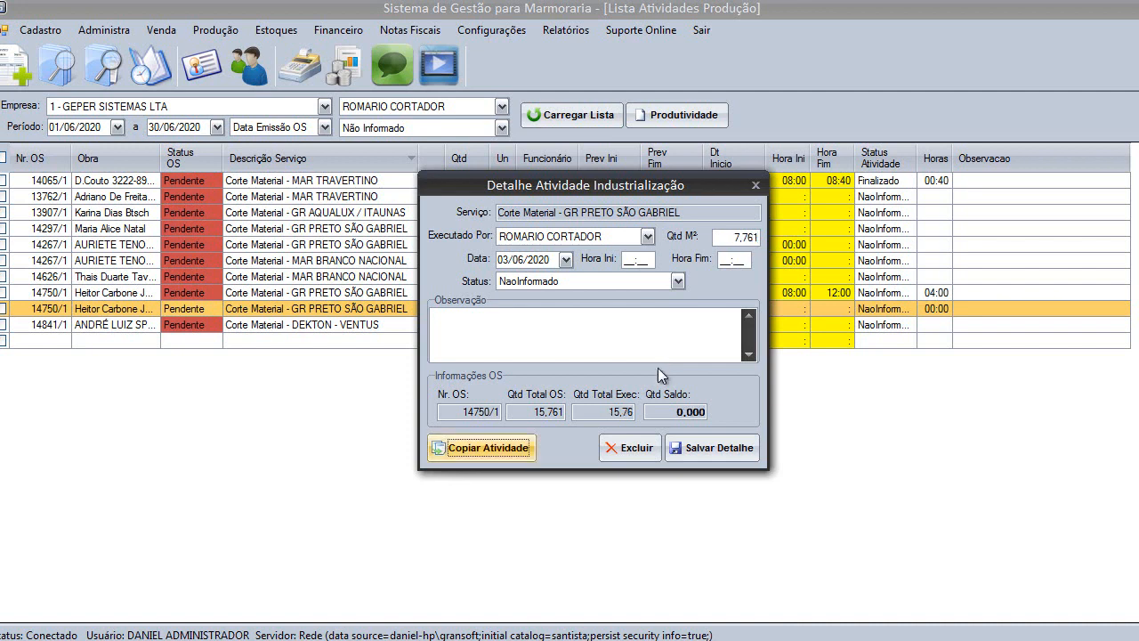
Mark the copied activity as Finalizado with hours from 08:00 to 10:00, and save its details.
{"action": "left_click", "coordinate": [678, 281]}
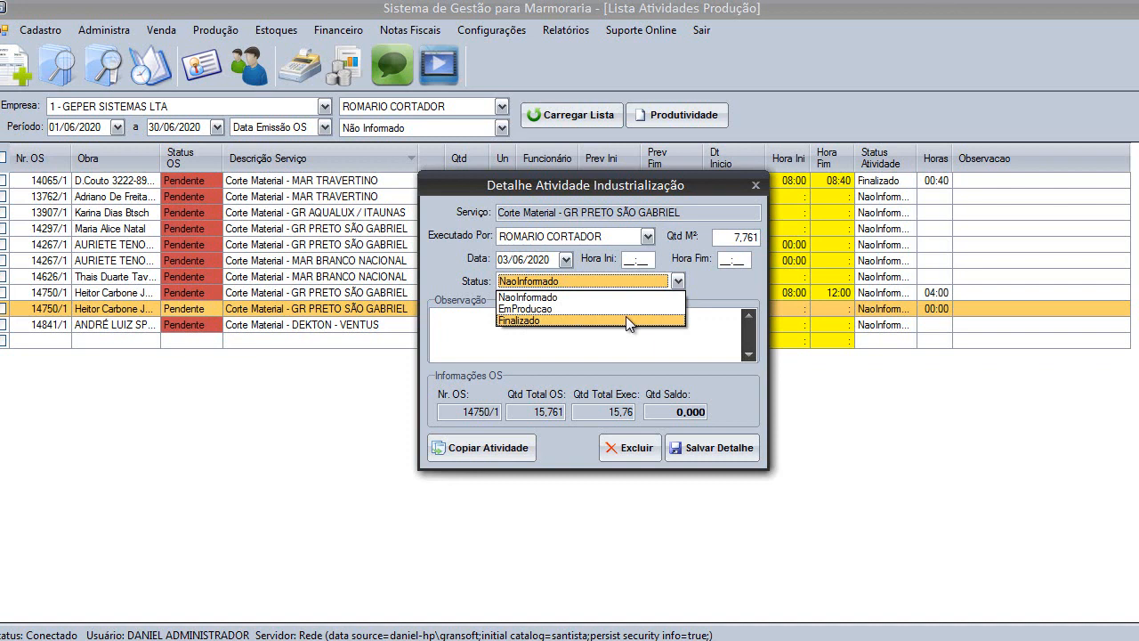
{"action": "left_click", "coordinate": [626, 320]}
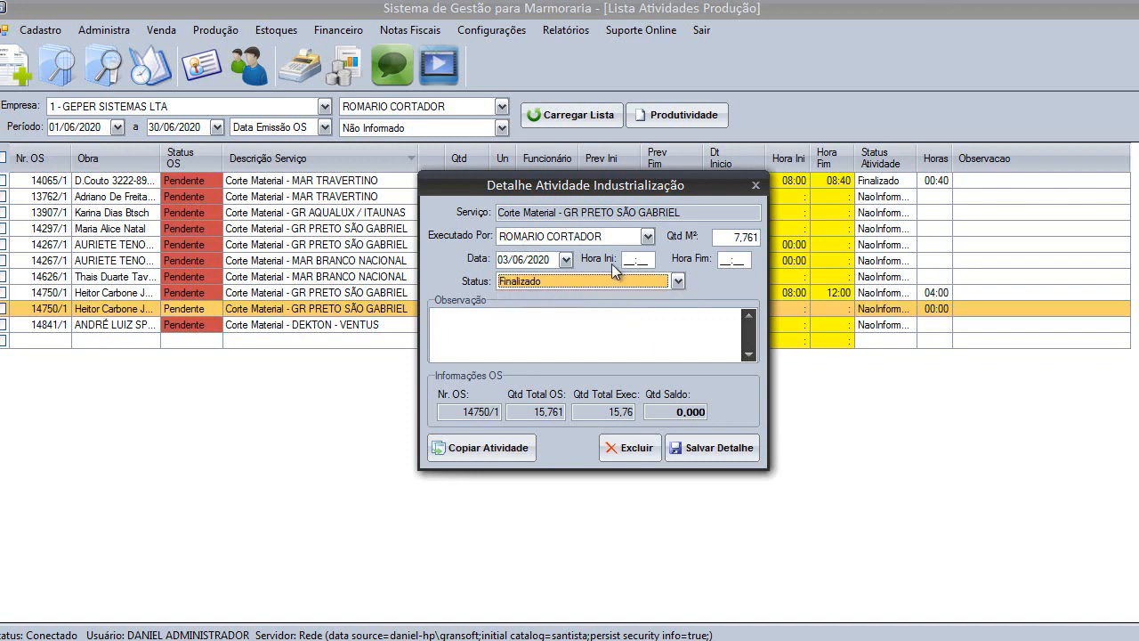
{"action": "left_click", "coordinate": [656, 257]}
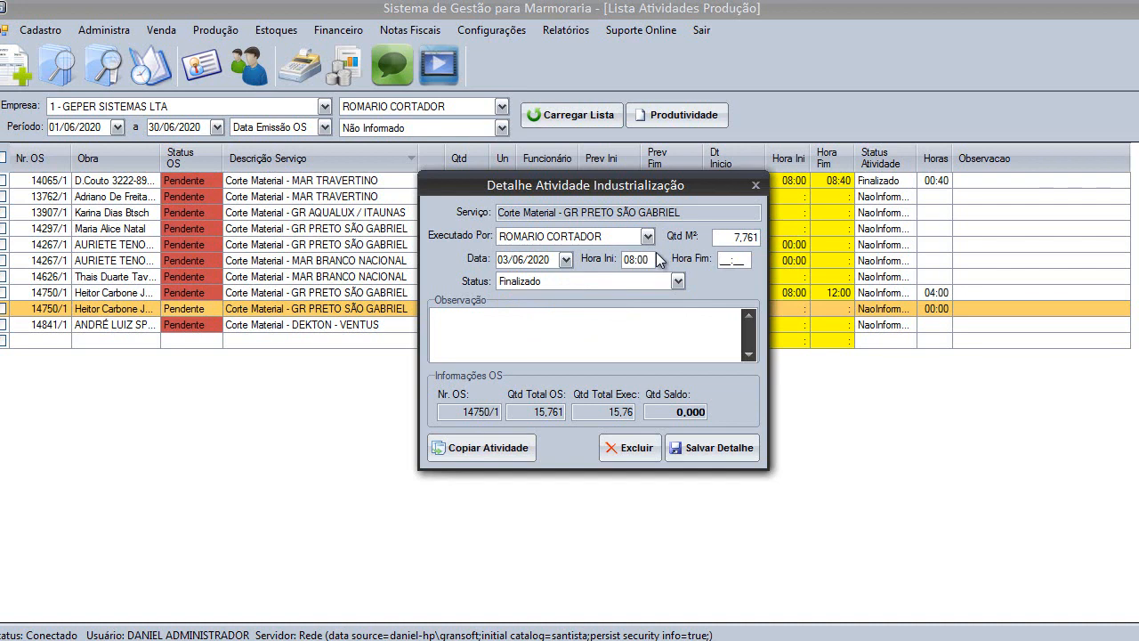
{"action": "type", "text": "1000"}
{"action": "left_click", "coordinate": [720, 448]}
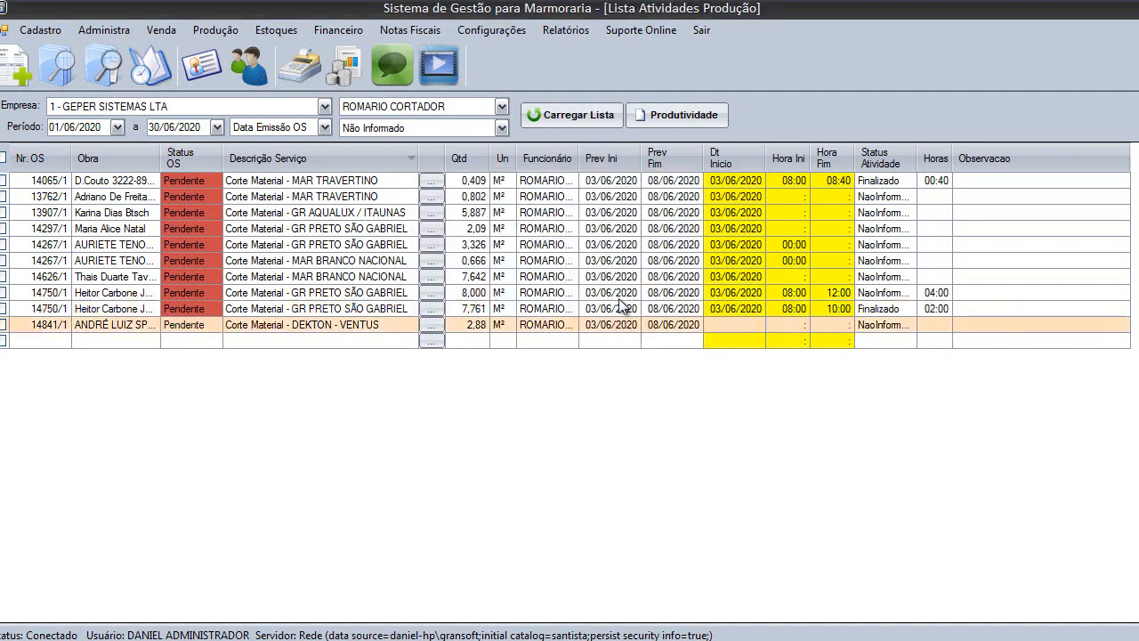
Open the service order of the 8,000 m² activity and compare its Corte production activities with the activity summary.
{"action": "right_click", "coordinate": [541, 294]}
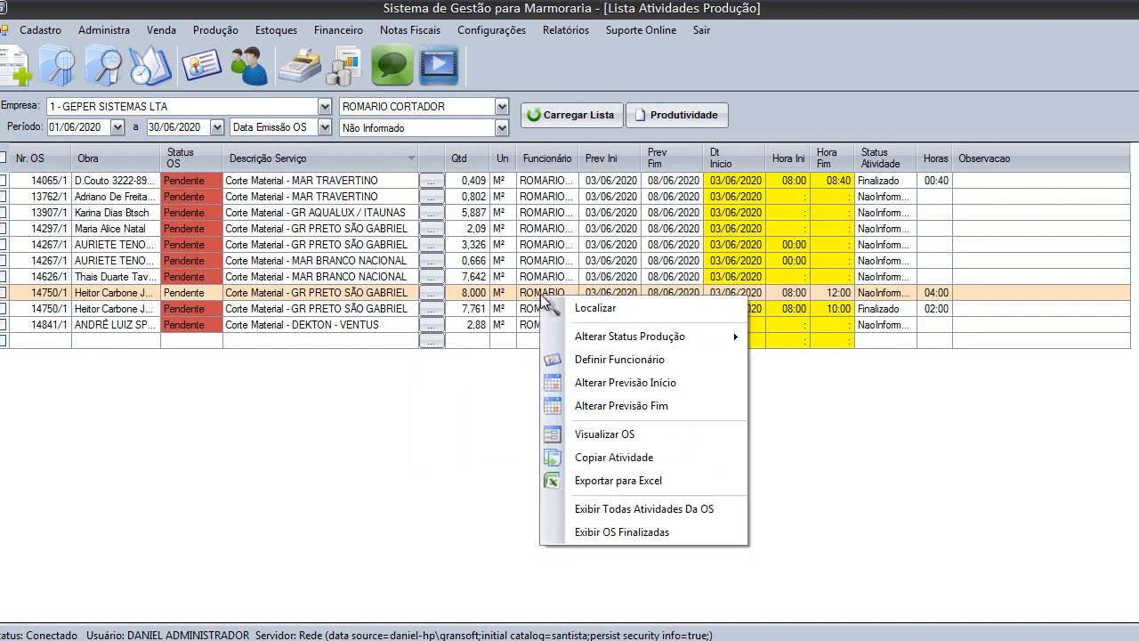
{"action": "left_click", "coordinate": [616, 433]}
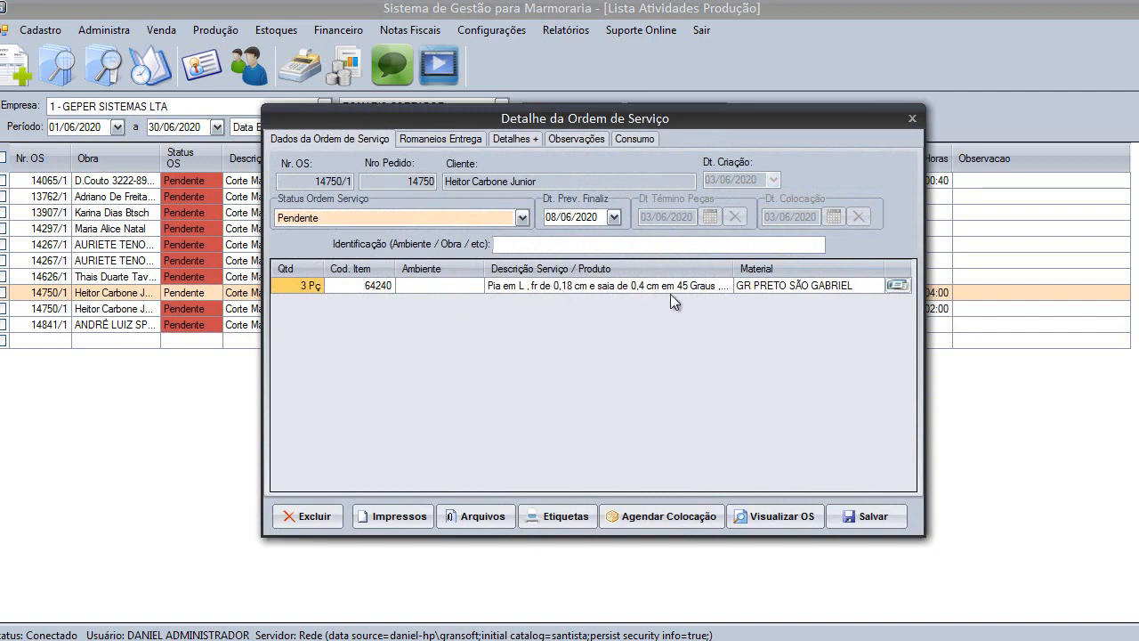
{"action": "left_click", "coordinate": [521, 138]}
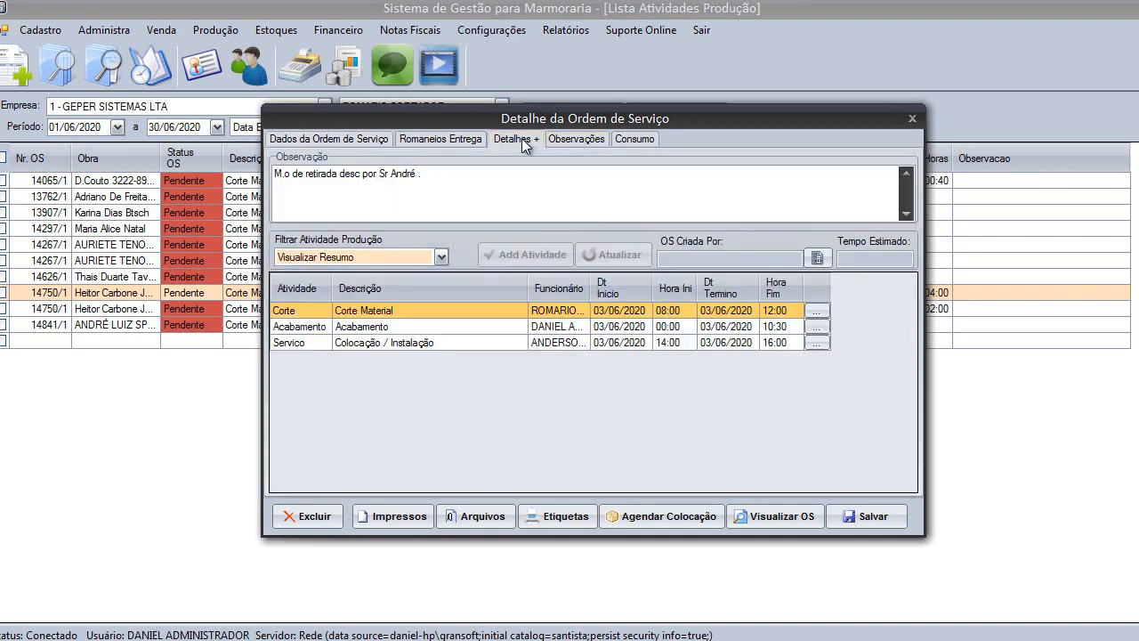
{"action": "left_click", "coordinate": [384, 256]}
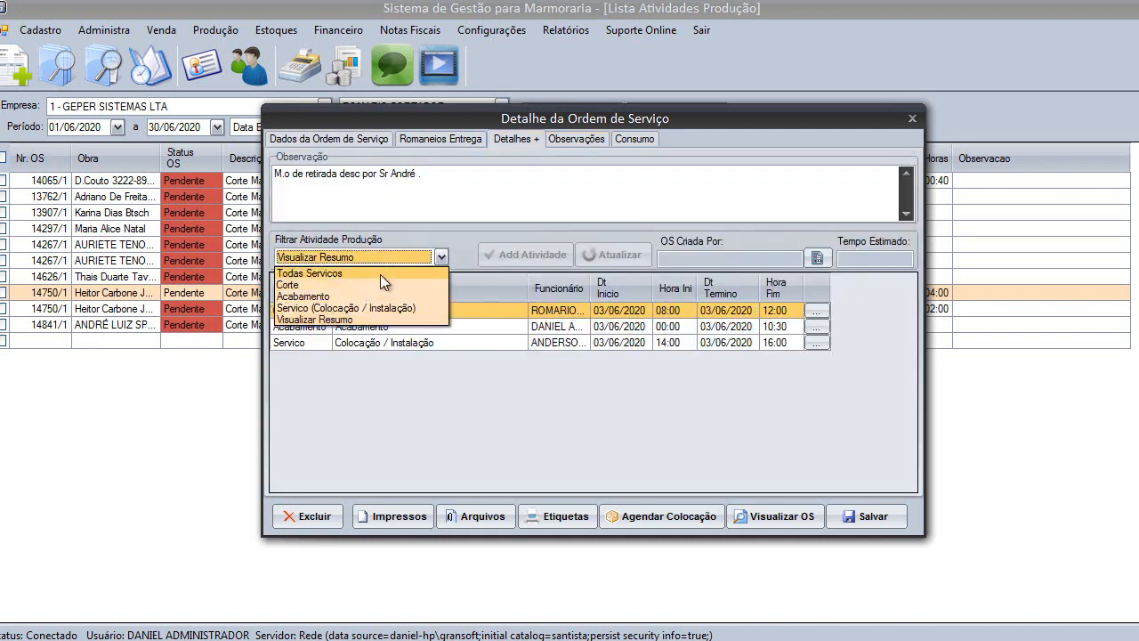
{"action": "left_click", "coordinate": [380, 281]}
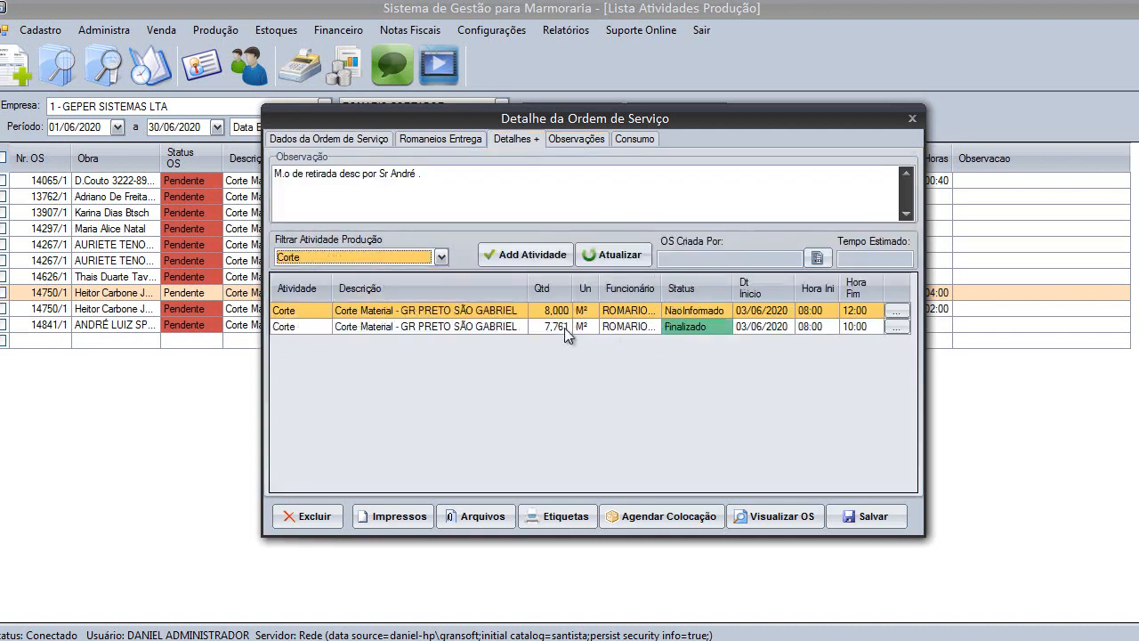
{"action": "left_click", "coordinate": [360, 255]}
{"action": "left_click", "coordinate": [343, 321]}
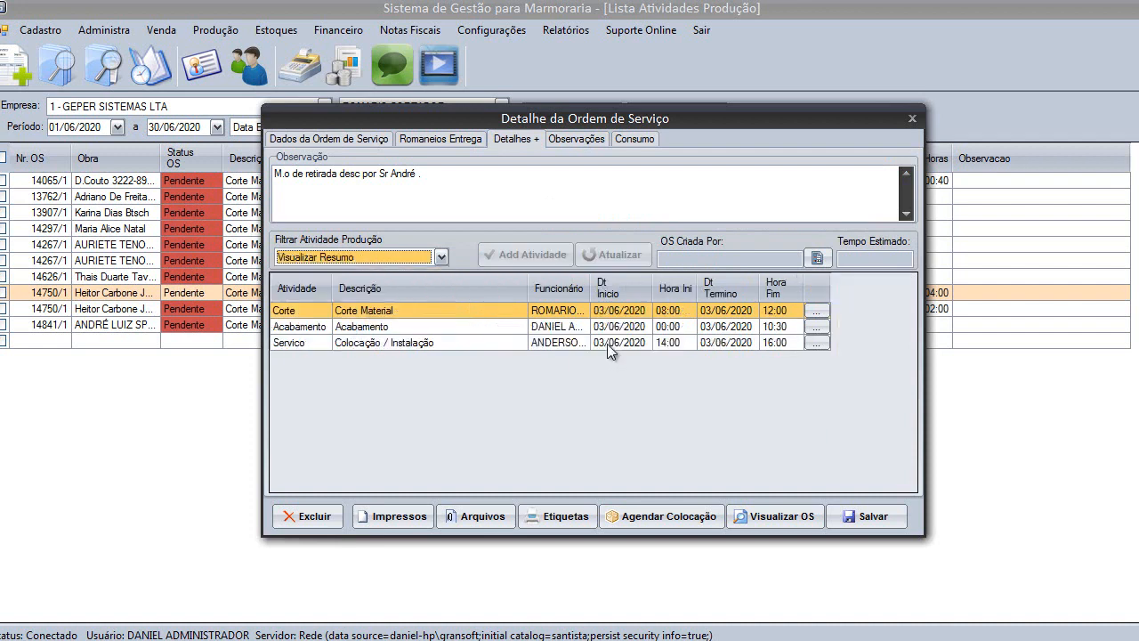
Review the service order's material consumption, delivery lists and general data, returning to its activity details.
{"action": "left_click", "coordinate": [627, 140]}
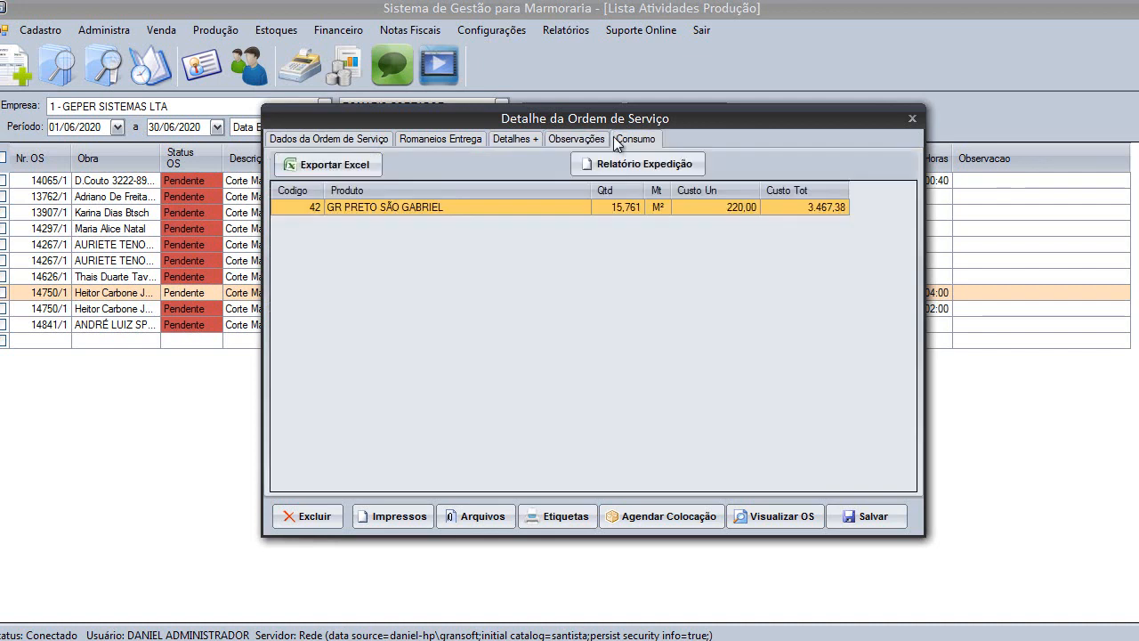
{"action": "left_click", "coordinate": [521, 138]}
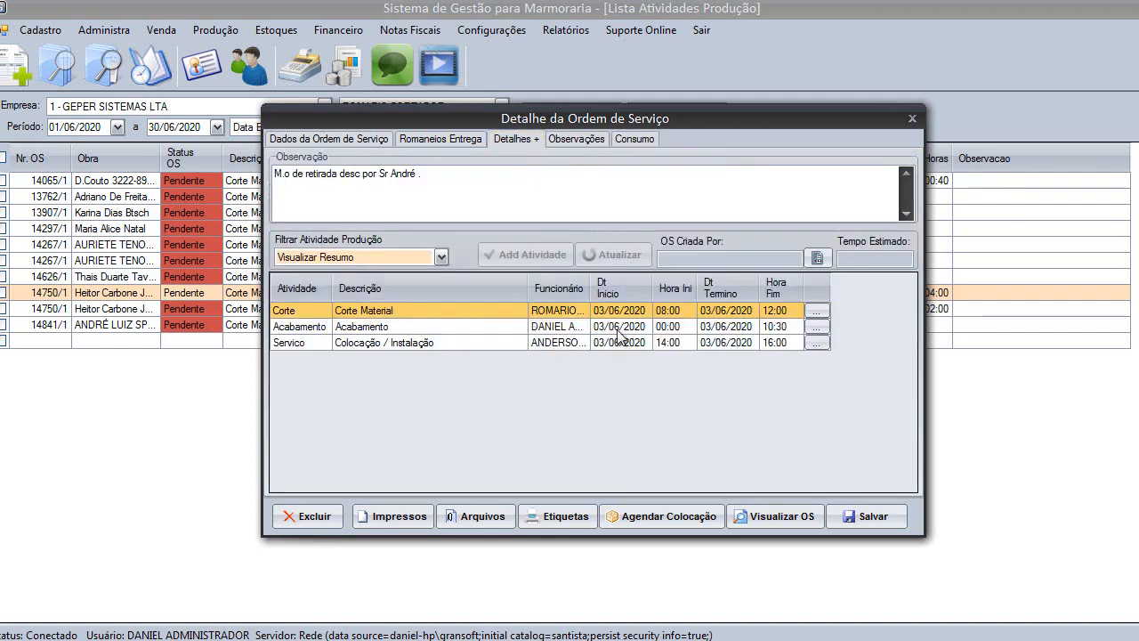
{"action": "left_click", "coordinate": [440, 139]}
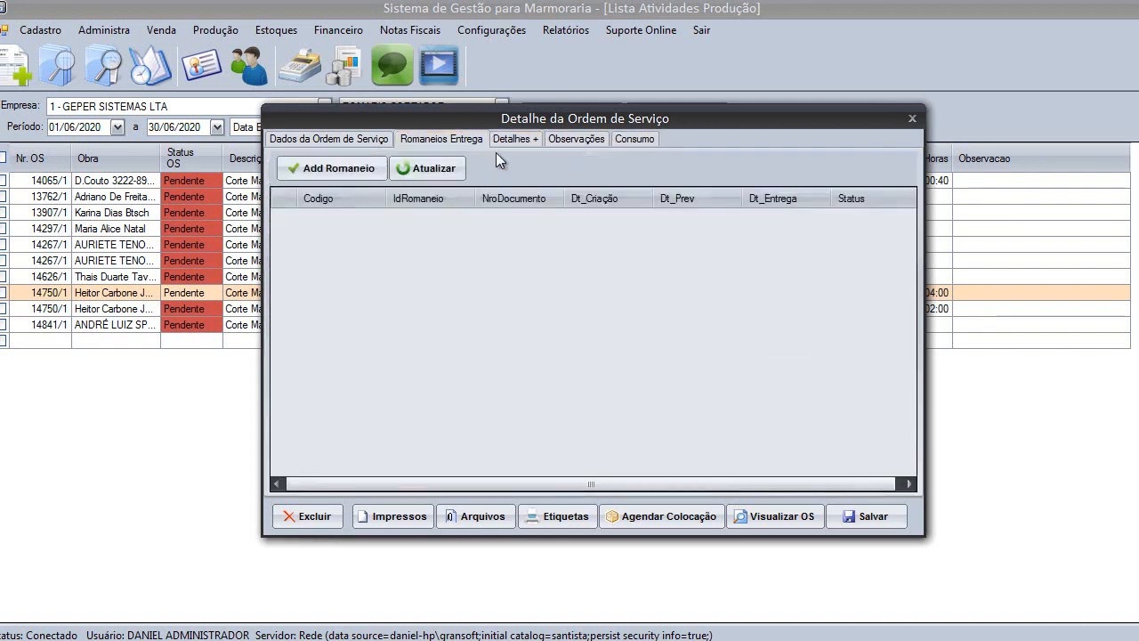
{"action": "left_click", "coordinate": [365, 139]}
{"action": "left_click", "coordinate": [516, 139]}
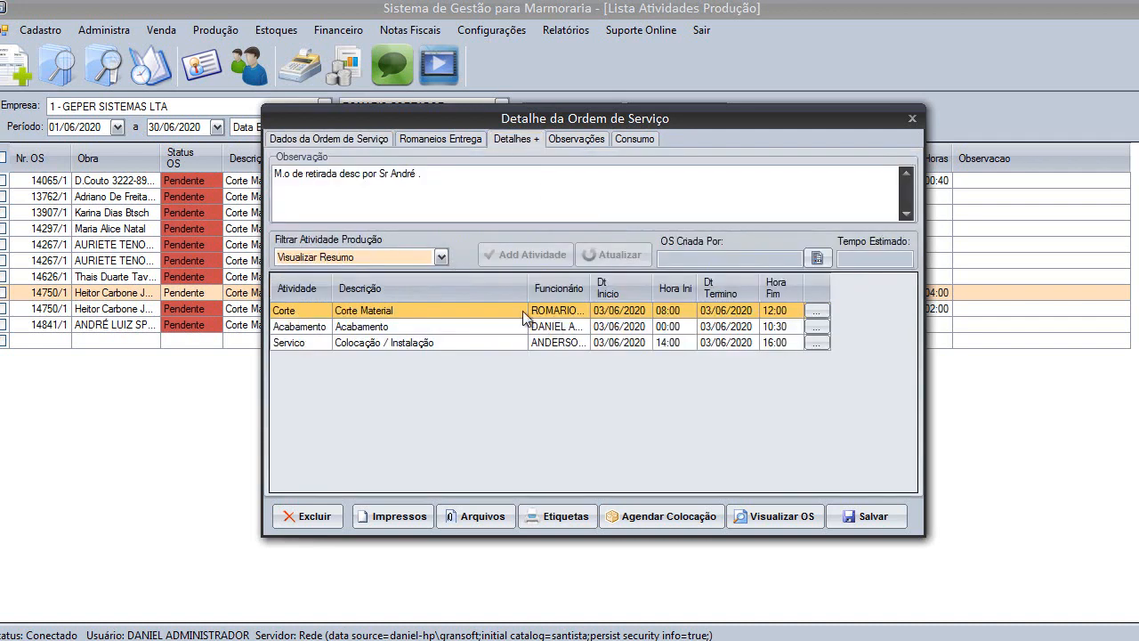
Filter the service order's production activities by Corte and examine the two split cutting entries.
{"action": "left_click", "coordinate": [404, 257]}
{"action": "left_click", "coordinate": [383, 282]}
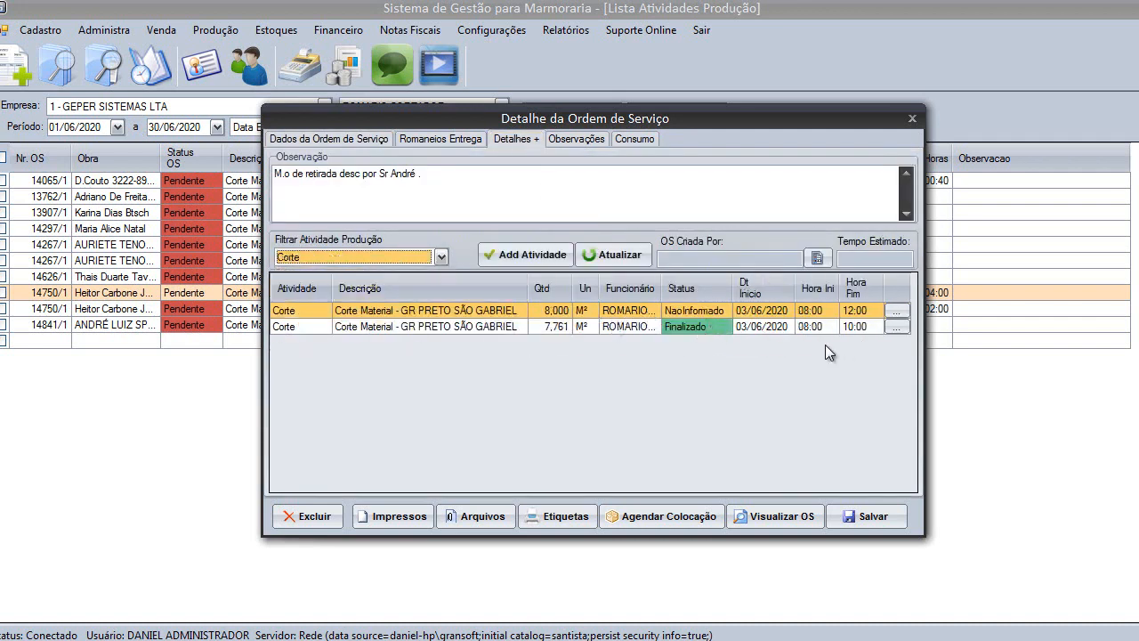
{"action": "left_click", "coordinate": [559, 312]}
{"action": "left_click", "coordinate": [558, 325]}
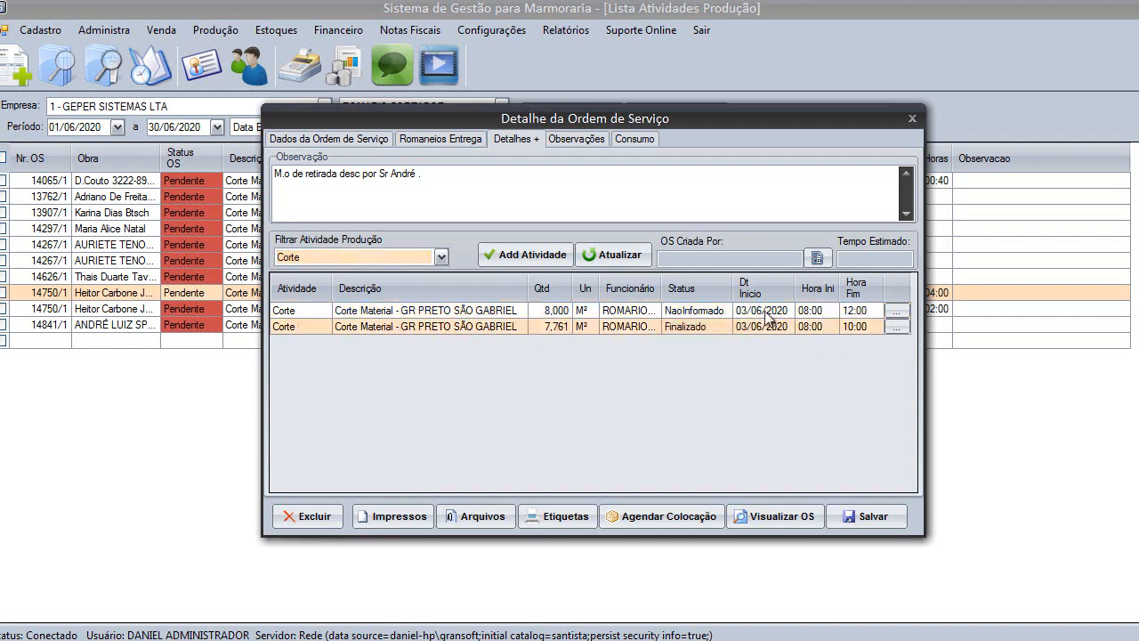
Set the date of the 7,761 m² cutting entry to 04/06/2020 and save its details.
{"action": "left_click", "coordinate": [877, 327]}
{"action": "left_click", "coordinate": [895, 327]}
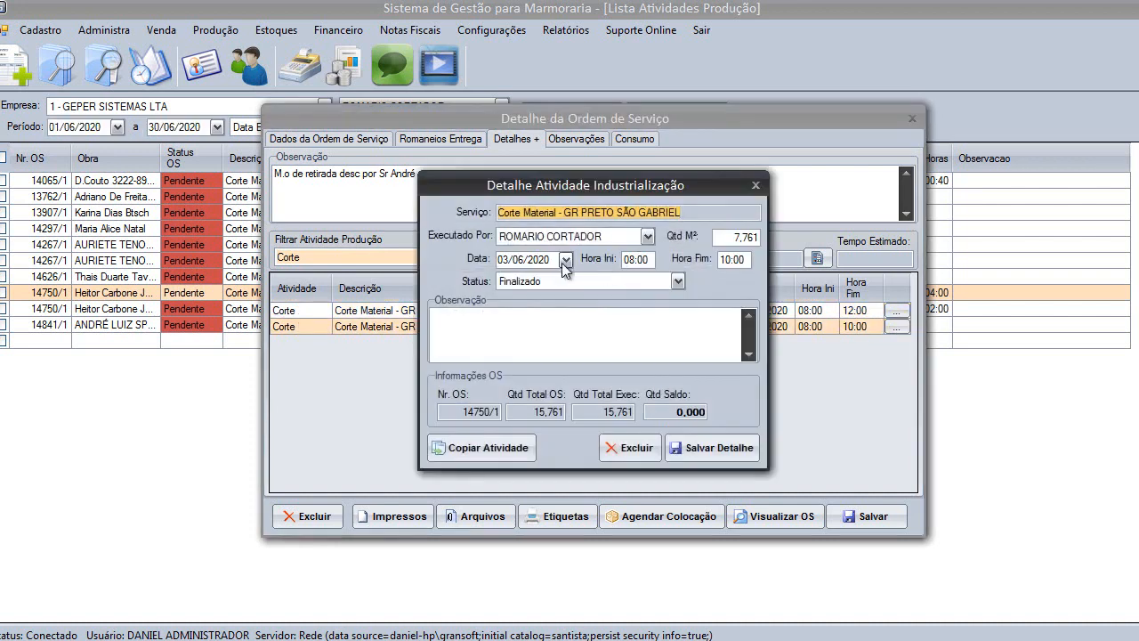
{"action": "left_click", "coordinate": [565, 261]}
{"action": "left_click", "coordinate": [613, 324]}
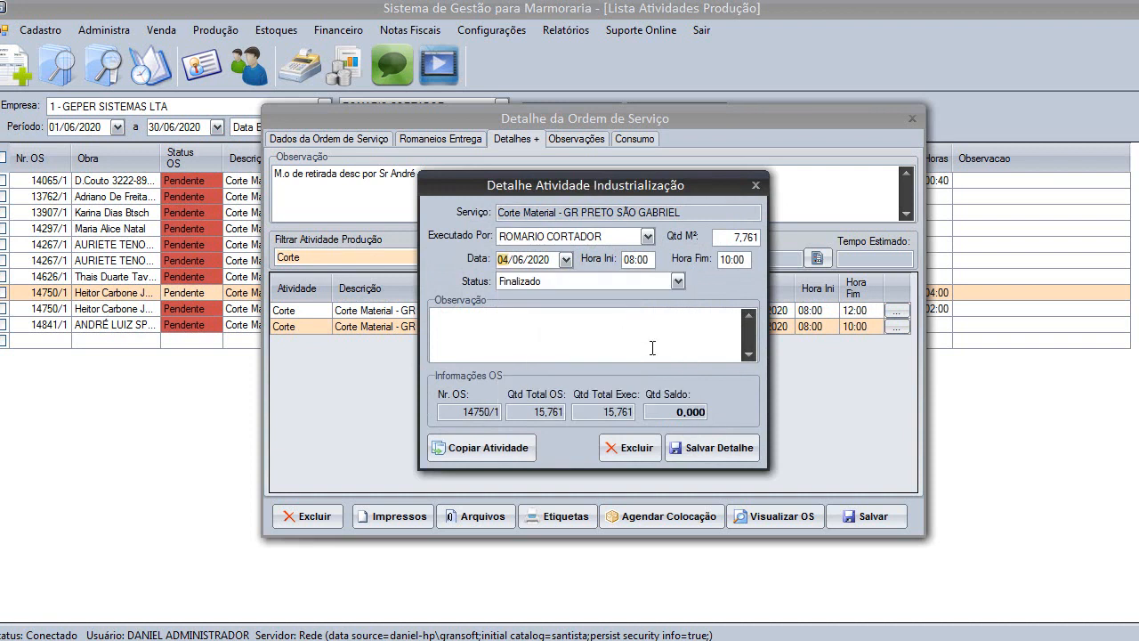
{"action": "left_click", "coordinate": [706, 449]}
Mark the service order's 8,000 m² cutting entry as Finalizado, save its details, and return to the reloaded production activity list.
{"action": "left_click", "coordinate": [895, 311]}
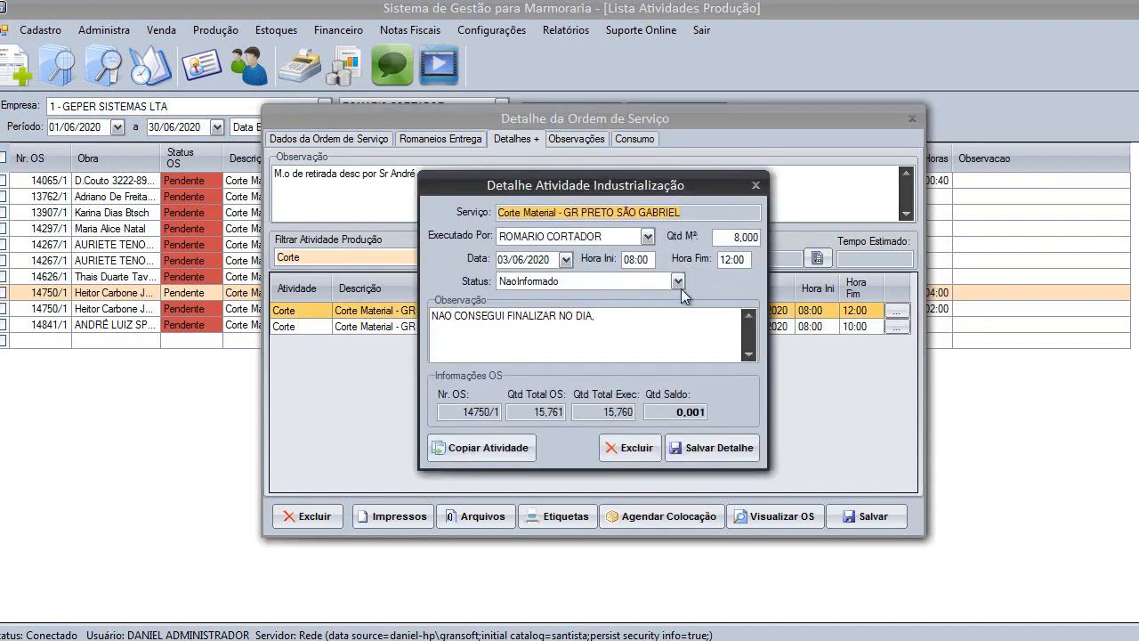
{"action": "left_click", "coordinate": [677, 280]}
{"action": "left_click", "coordinate": [594, 319]}
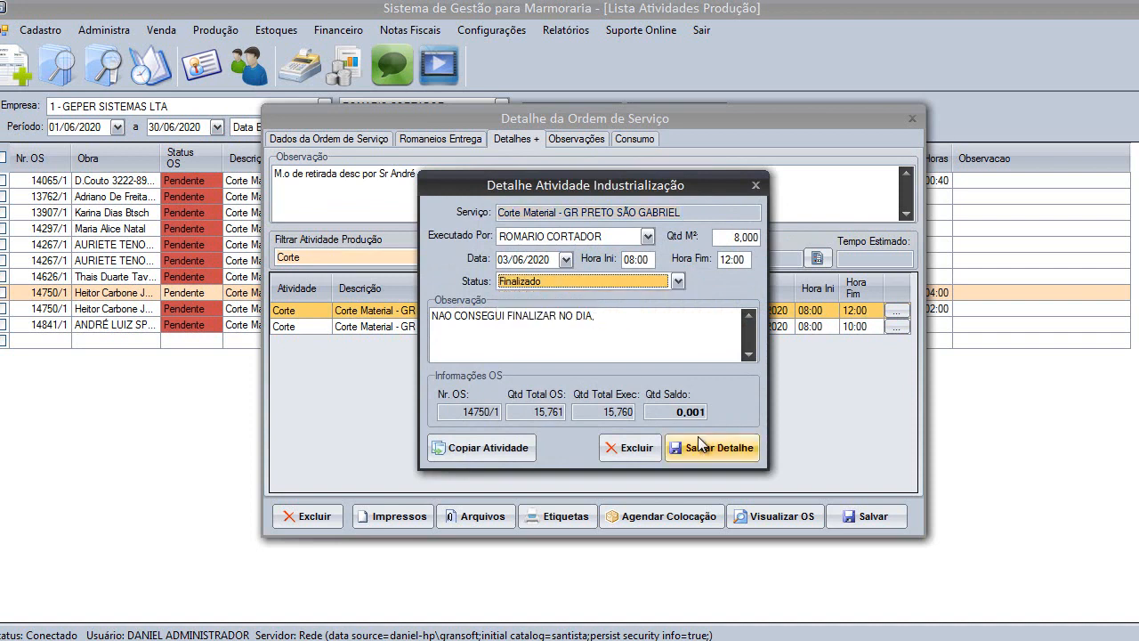
{"action": "left_click", "coordinate": [701, 447]}
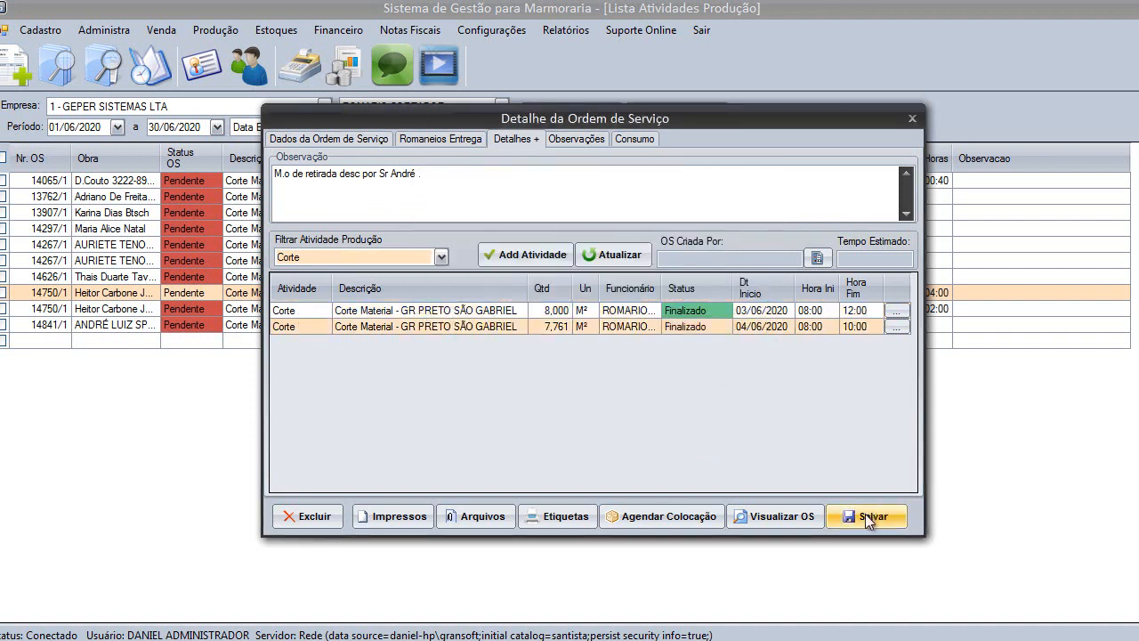
{"action": "left_click", "coordinate": [659, 391]}
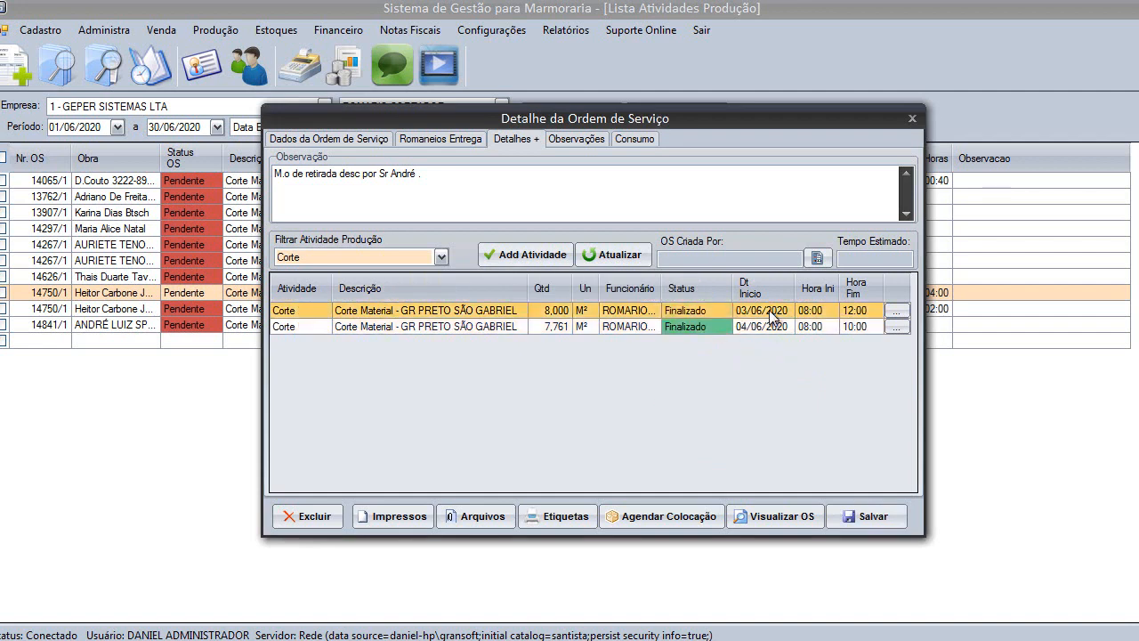
{"action": "left_click", "coordinate": [911, 118]}
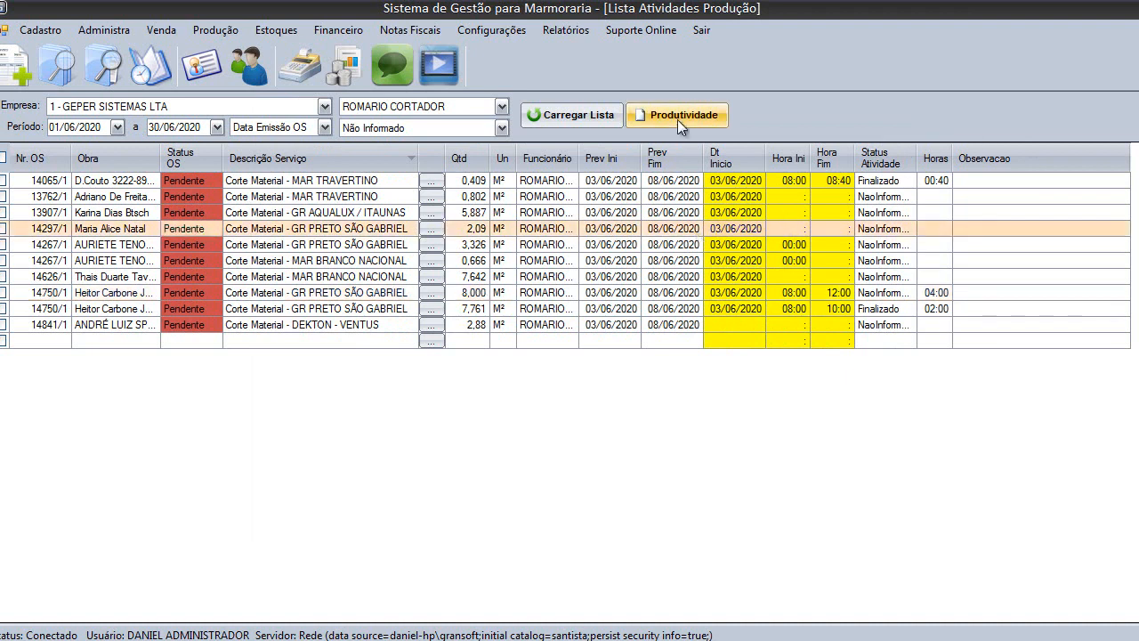
{"action": "left_click", "coordinate": [588, 122]}
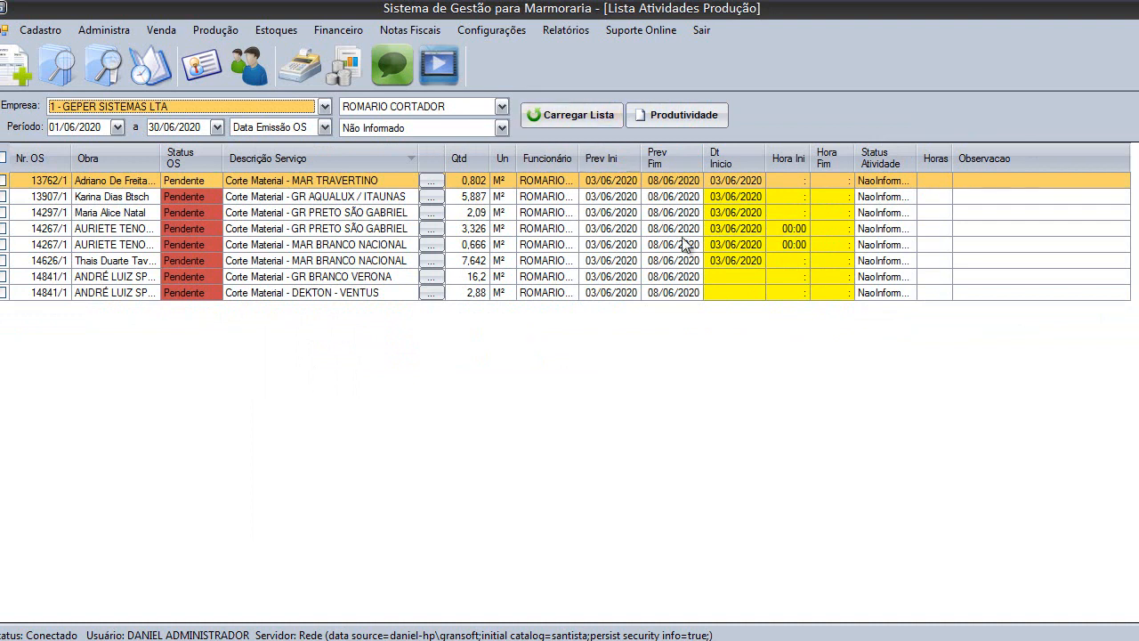
Set the 0,802 m² MAR TRAVERTINO activity's start date to 02/06/2020 and its hours from 08:00 to 10:00.
{"action": "left_click", "coordinate": [742, 181]}
{"action": "left_click", "coordinate": [757, 182]}
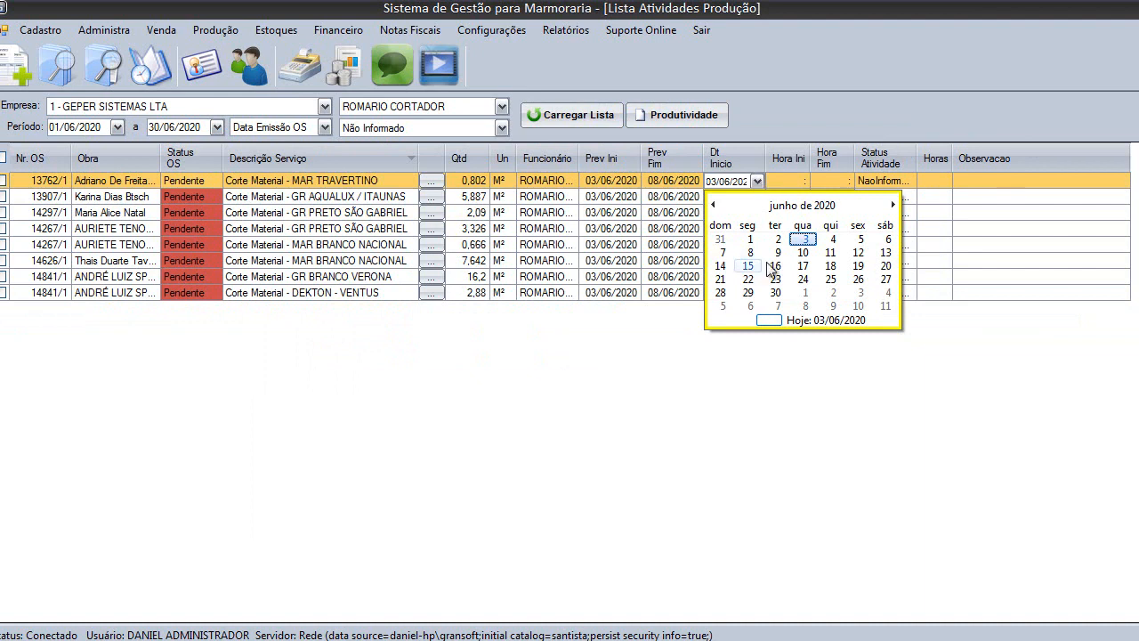
{"action": "left_click", "coordinate": [776, 242]}
{"action": "left_click", "coordinate": [788, 182]}
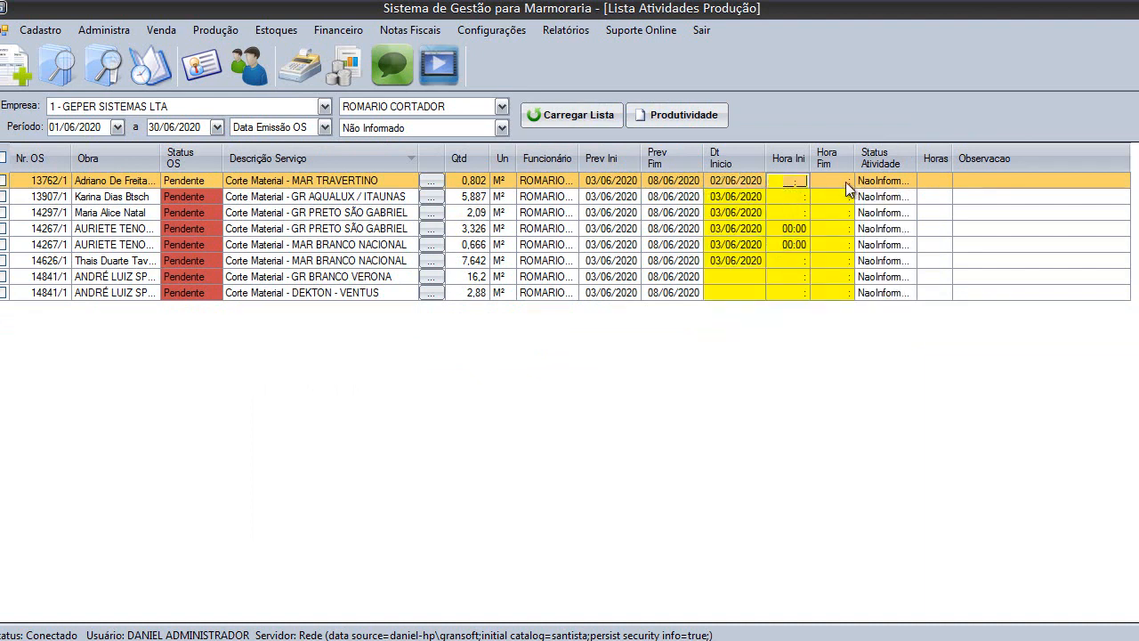
{"action": "type", "text": "0800"}
{"action": "key", "text": "Return"}
{"action": "left_click", "coordinate": [841, 179]}
{"action": "type", "text": "1000"}
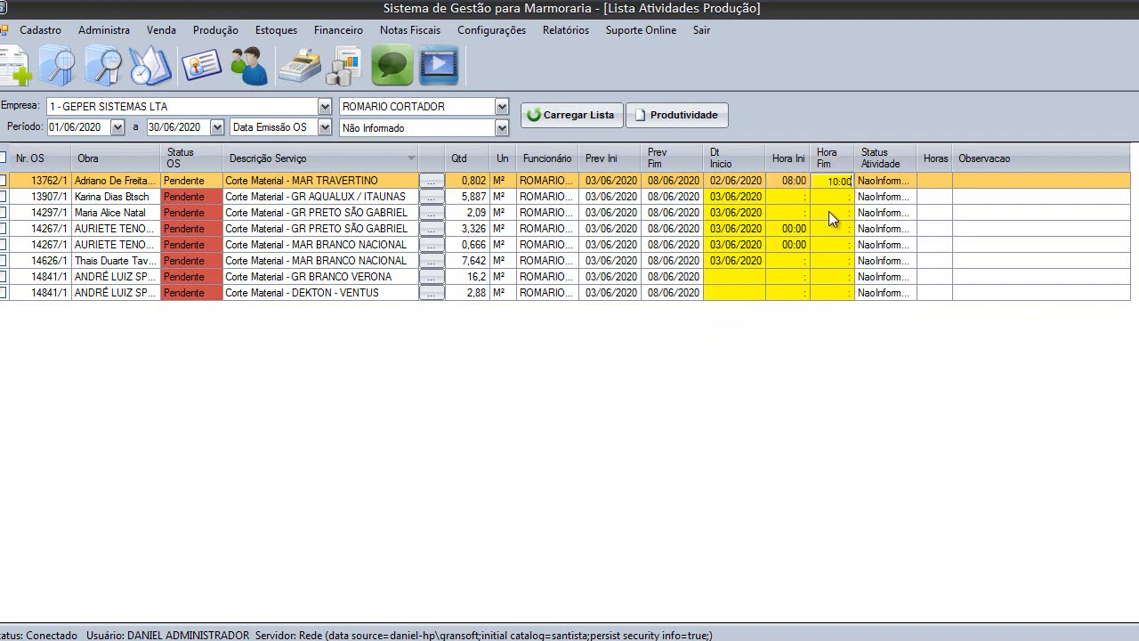
{"action": "left_click", "coordinate": [826, 192]}
{"action": "left_click", "coordinate": [798, 183]}
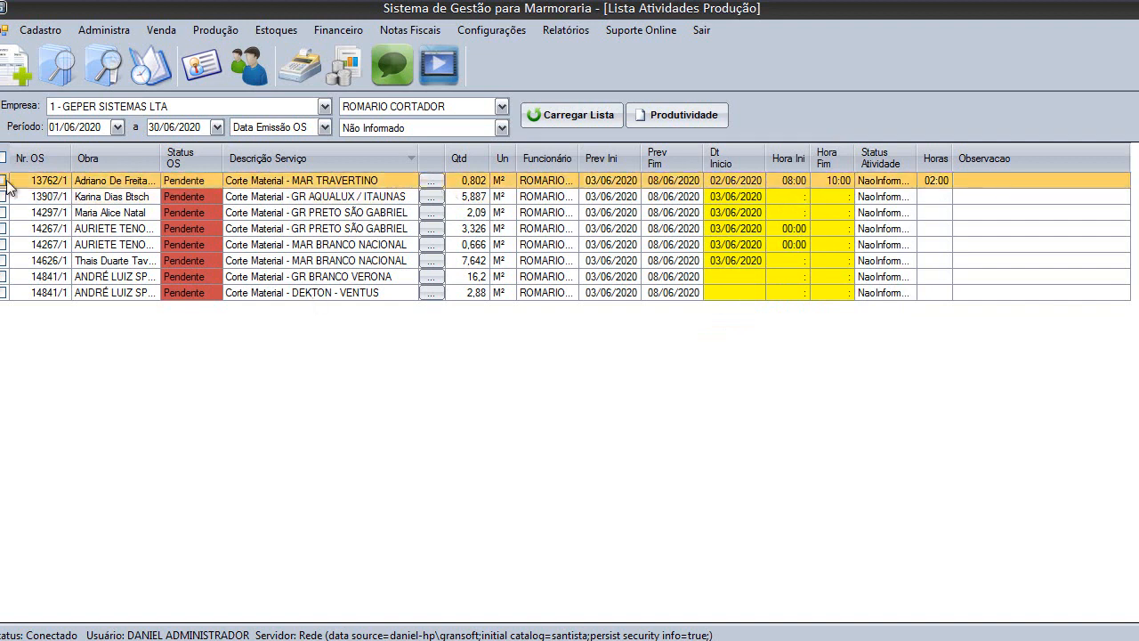
Mark the 0,802 m² MAR TRAVERTINO activity as Finalizado.
{"action": "right_click", "coordinate": [592, 175]}
{"action": "mouse_move", "coordinate": [703, 223]}
{"action": "left_click", "coordinate": [855, 261]}
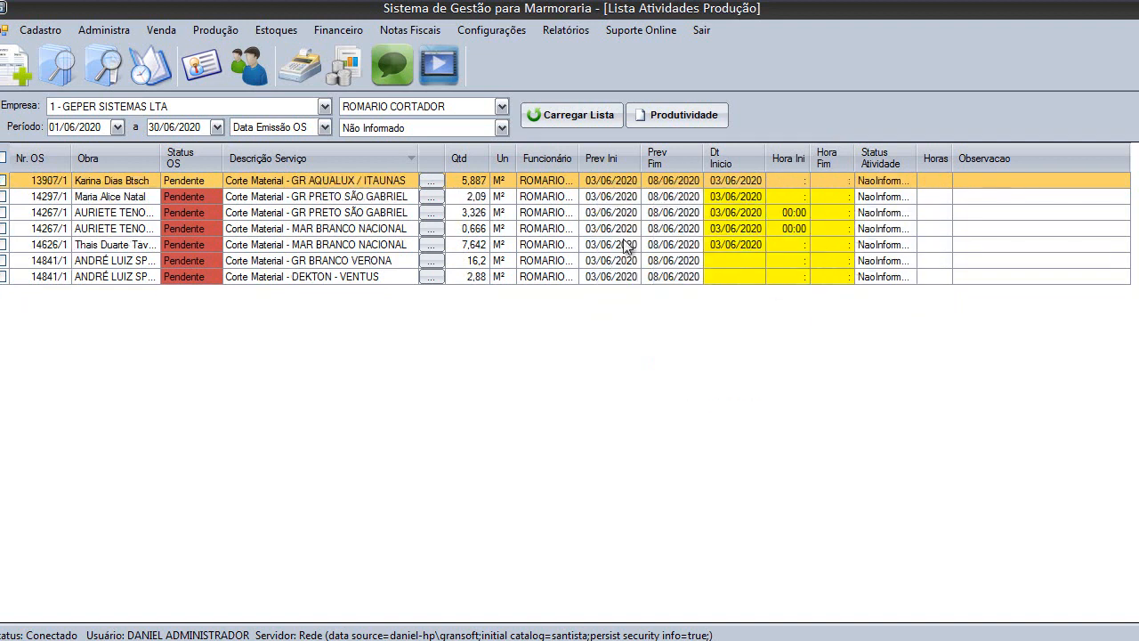
In the GR AQUALUX / ITAUNAS activity's details, enter date 03/06/2020, hours 12:00 to 14:00 and observation "SGSDG", and save.
{"action": "left_click", "coordinate": [431, 181]}
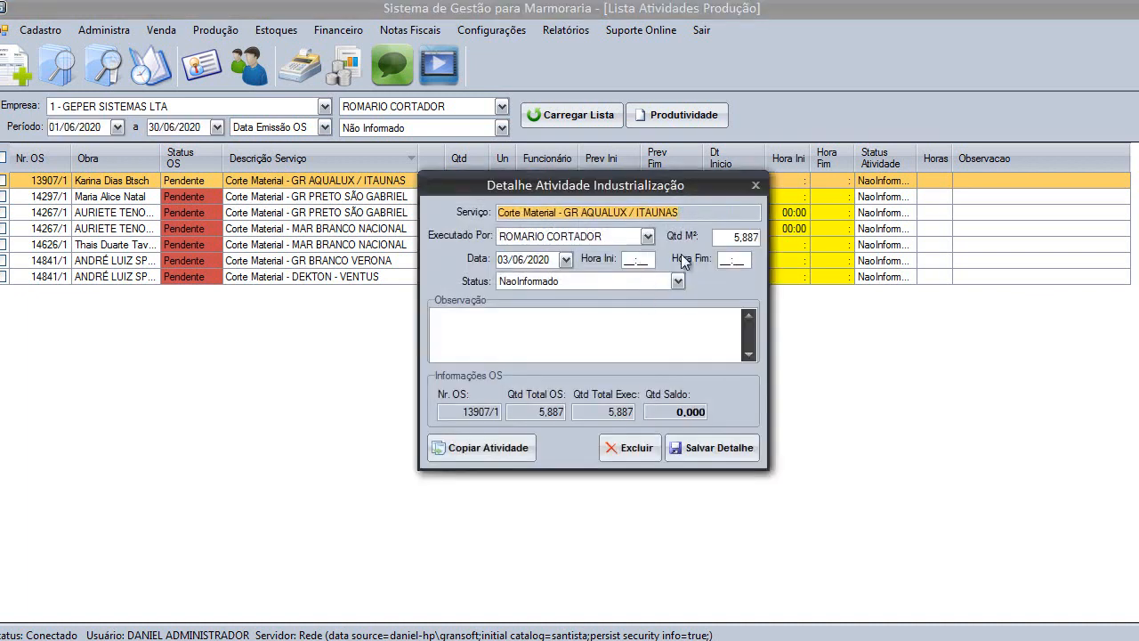
{"action": "left_click", "coordinate": [725, 238]}
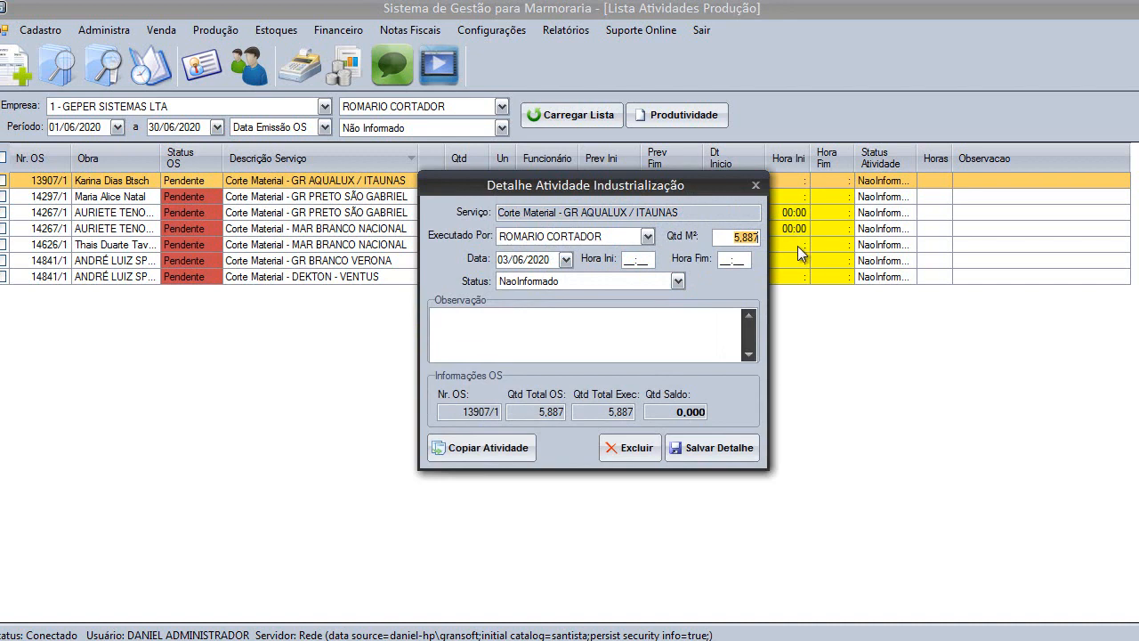
{"action": "left_click", "coordinate": [746, 239]}
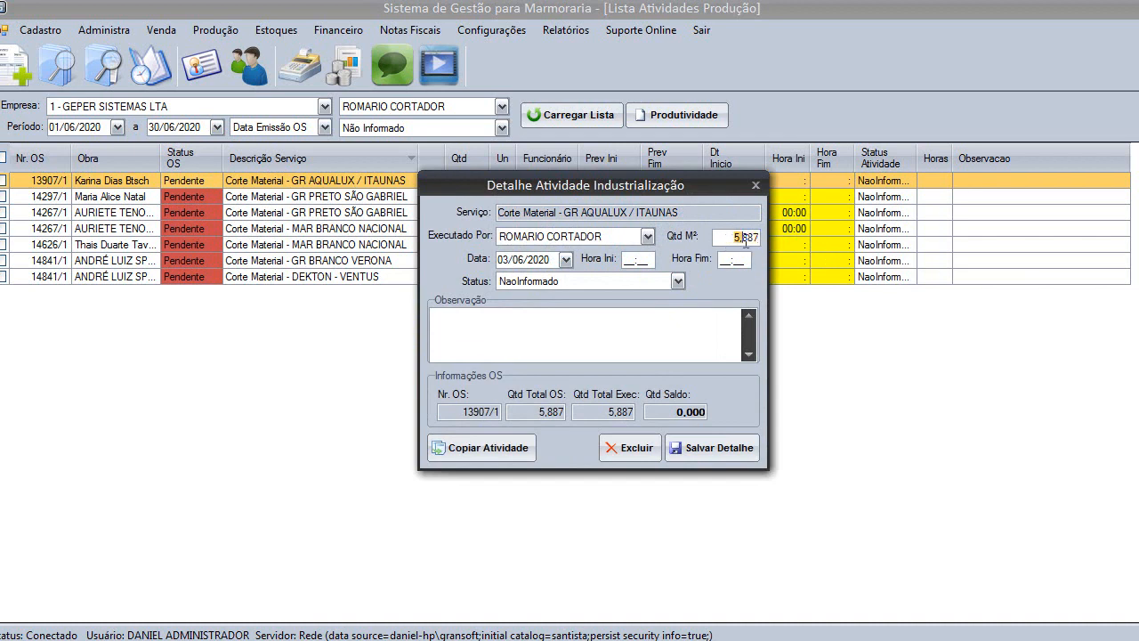
{"action": "left_click", "coordinate": [527, 413]}
{"action": "left_click", "coordinate": [728, 239]}
{"action": "left_click", "coordinate": [565, 260]}
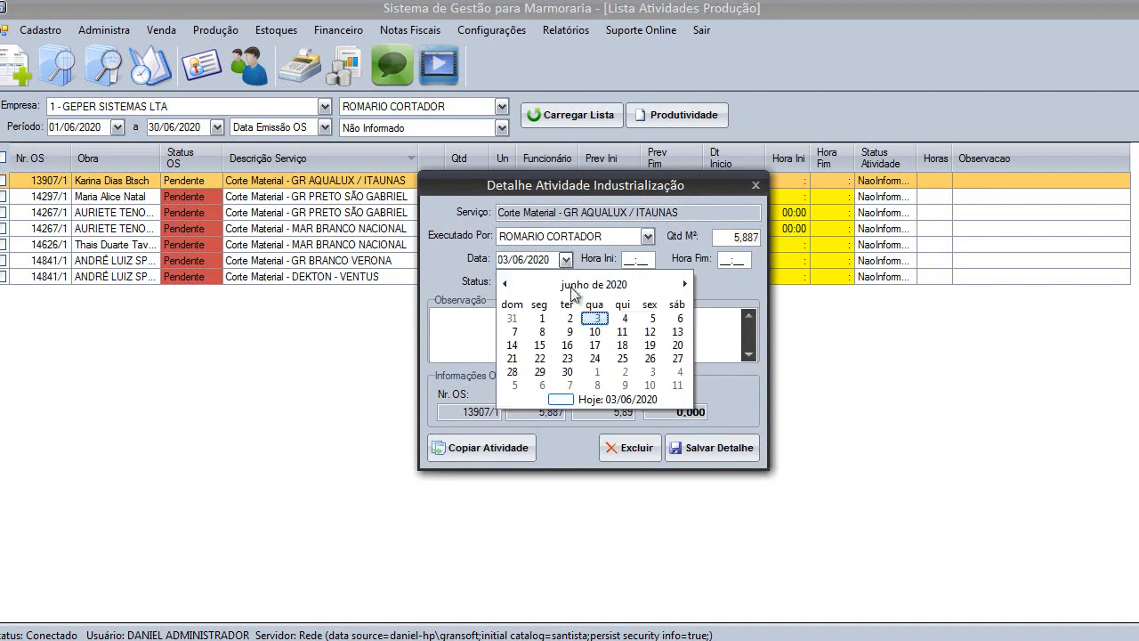
{"action": "left_click", "coordinate": [601, 325]}
{"action": "left_click", "coordinate": [644, 259]}
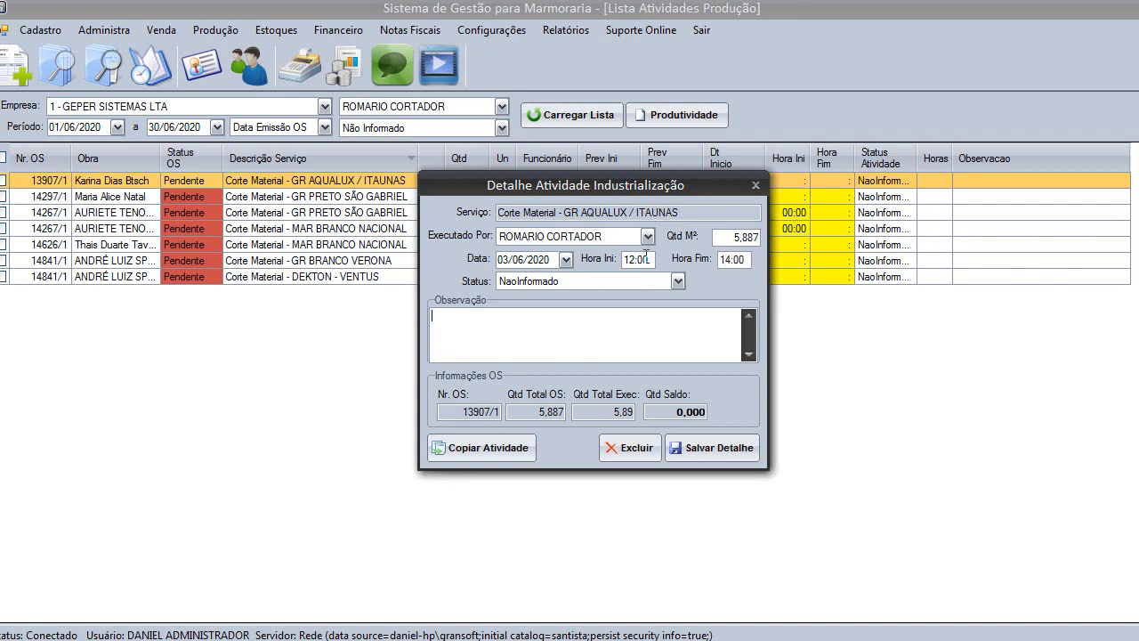
{"action": "type", "text": "GGG"}
{"action": "left_click", "coordinate": [732, 446]}
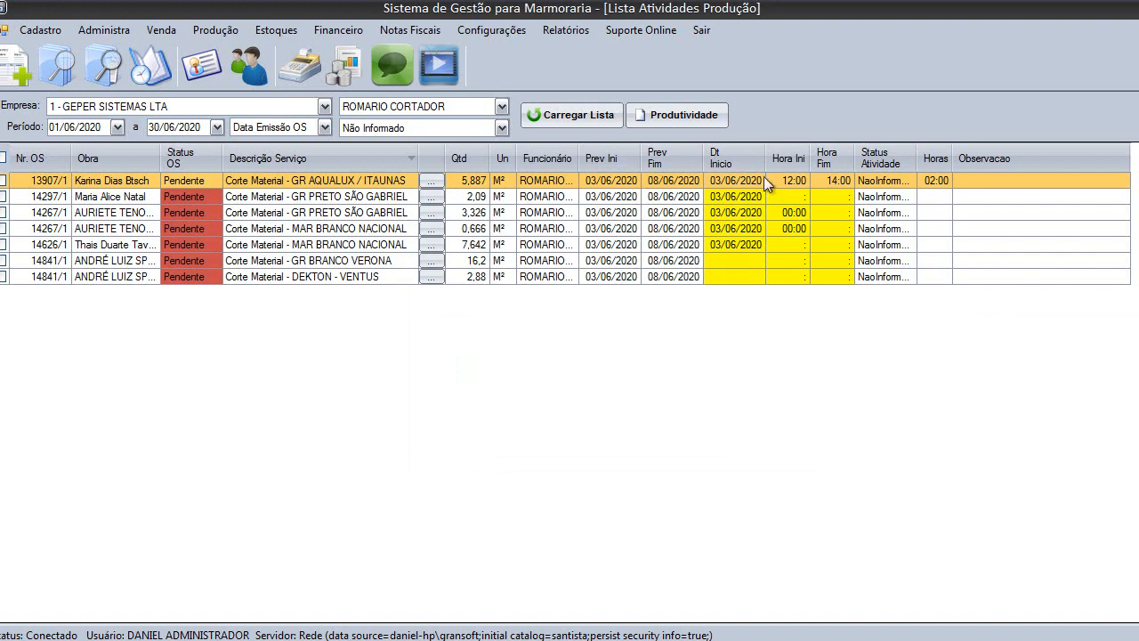
Mark the 5,887 m² GR AQUALUX / ITAUNAS activity as Finalizado.
{"action": "left_click", "coordinate": [739, 198]}
{"action": "right_click", "coordinate": [797, 180]}
{"action": "left_click", "coordinate": [840, 192]}
{"action": "left_click", "coordinate": [623, 283]}
{"action": "left_click", "coordinate": [570, 305]}
{"action": "left_click", "coordinate": [732, 446]}
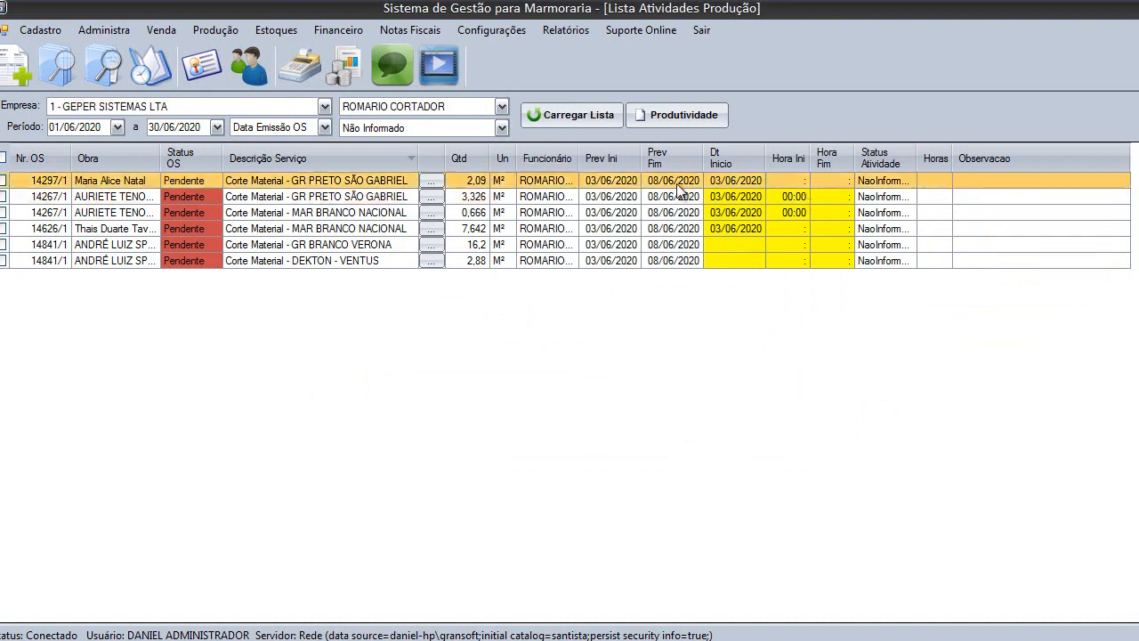
Set the start dates of the 2,09 m² activity to 01/06/2020 and the 3,326 m² and 0,666 m² activities to 02/06/2020.
{"action": "left_click", "coordinate": [758, 181]}
{"action": "left_click", "coordinate": [741, 238]}
{"action": "left_click", "coordinate": [758, 197]}
{"action": "left_click", "coordinate": [775, 254]}
{"action": "left_click", "coordinate": [757, 212]}
{"action": "left_click", "coordinate": [775, 270]}
Set the start date of the 7,642 m² MAR BRANCO NACIONAL activity to 15/06/2020 and the DEKTON - VENTUS activity to 01/06/2020.
{"action": "left_click", "coordinate": [757, 228]}
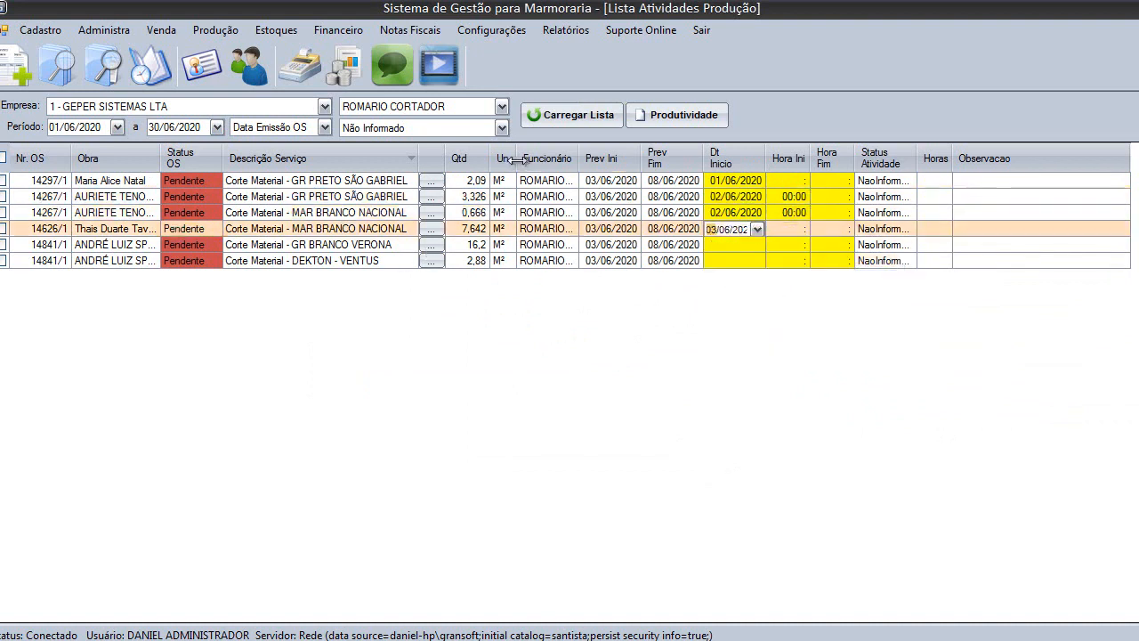
{"action": "left_click", "coordinate": [747, 313]}
{"action": "left_click", "coordinate": [757, 245]}
{"action": "left_click", "coordinate": [747, 330]}
{"action": "left_click", "coordinate": [758, 260]}
{"action": "left_click", "coordinate": [757, 261]}
{"action": "left_click", "coordinate": [750, 319]}
{"action": "left_click", "coordinate": [757, 244]}
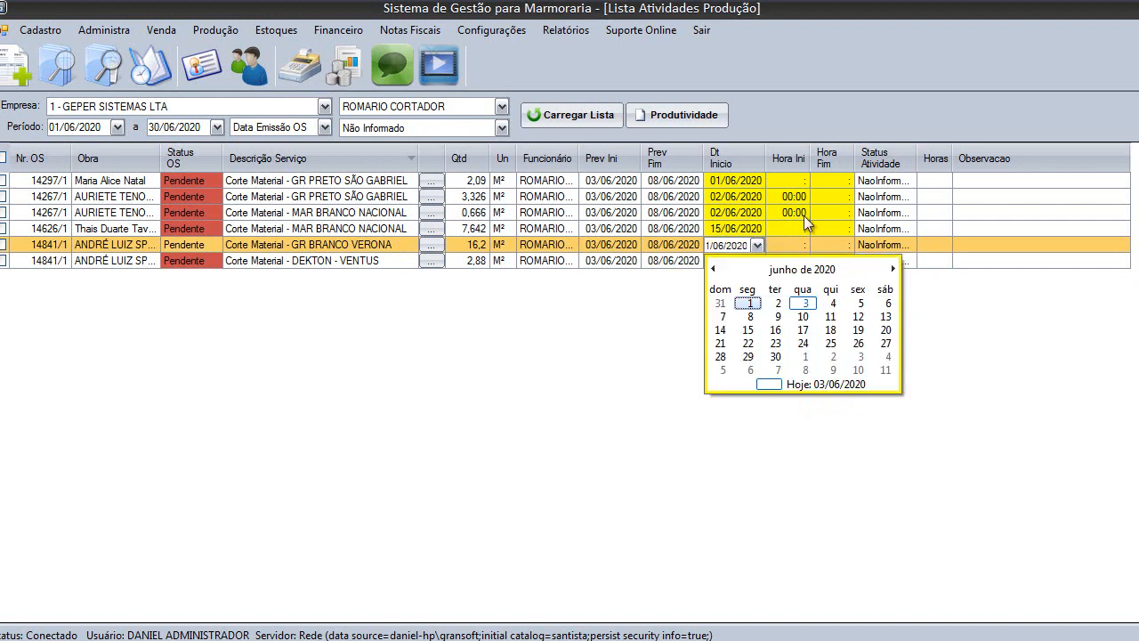
{"action": "left_click", "coordinate": [744, 213]}
Enter hours 08:00 to 09:00 for the 2,09 m² activity and 12:30 to 14:00 for the 3,326 m² activity.
{"action": "left_click", "coordinate": [788, 180]}
{"action": "type", "text": "08:00"}
{"action": "key", "text": "Tab"}
{"action": "type", "text": "0900"}
{"action": "key", "text": "Down"}
{"action": "type", "text": "1230"}
{"action": "key", "text": "Tab"}
{"action": "type", "text": "1400"}
{"action": "key", "text": "Return"}
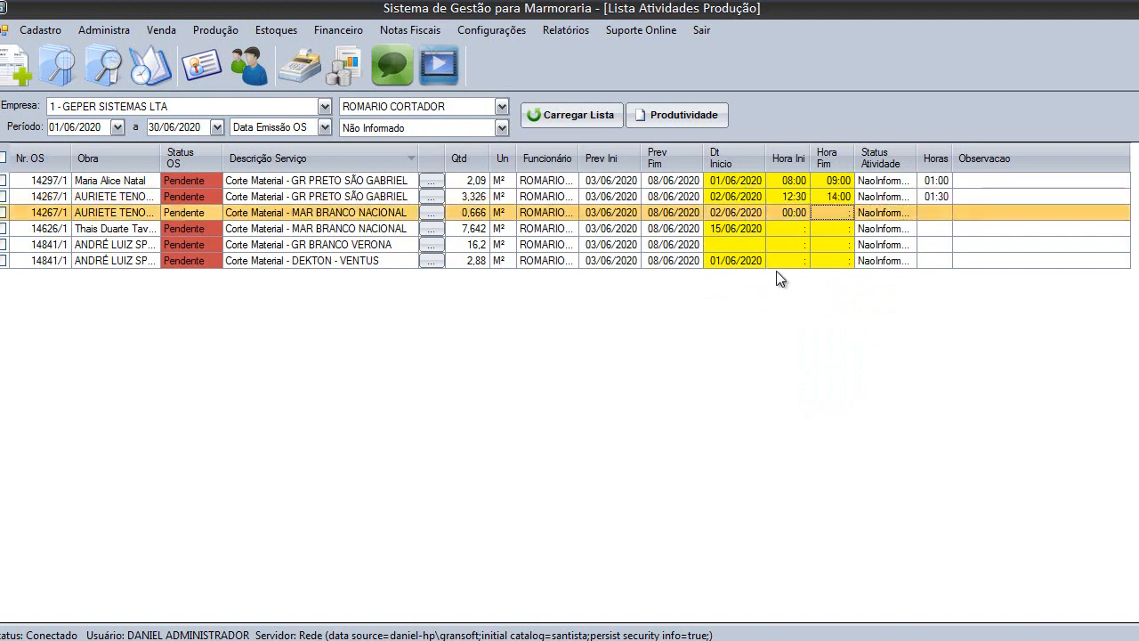
Select the 2,09 m² and 3,326 m² GR PRETO SÃO GABRIEL activities and mark both as Finalizado.
{"action": "left_click", "coordinate": [3, 197]}
{"action": "left_click", "coordinate": [3, 181]}
{"action": "right_click", "coordinate": [779, 187]}
{"action": "mouse_move", "coordinate": [870, 230]}
{"action": "key", "text": "Return"}
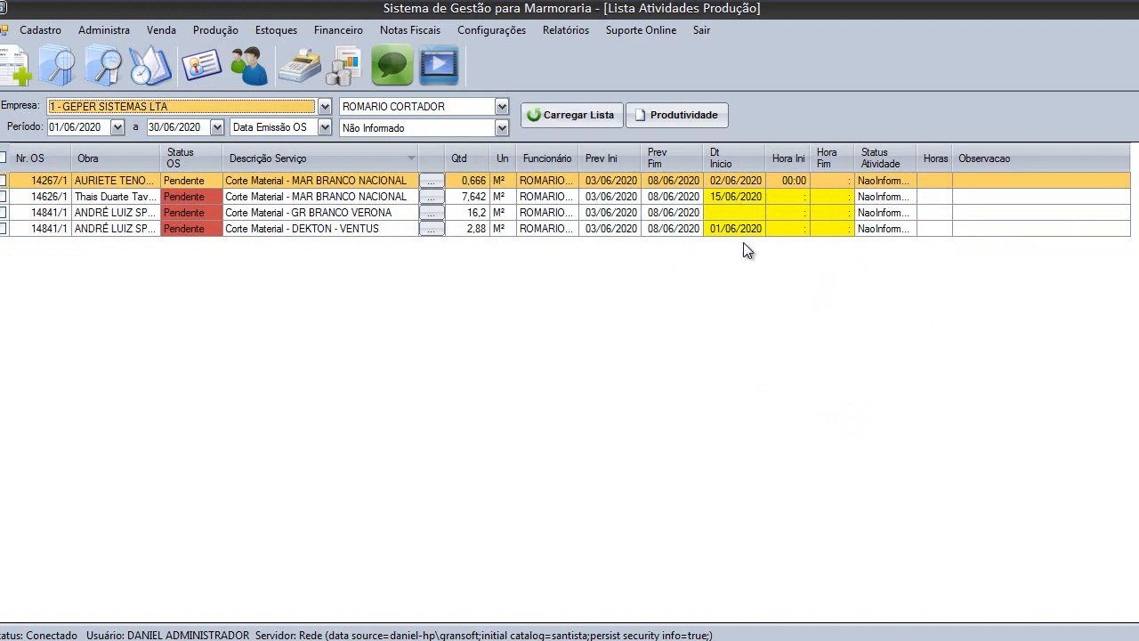
Load the employee's production activities with the status filter set to Todas os Status.
{"action": "left_click", "coordinate": [502, 128]}
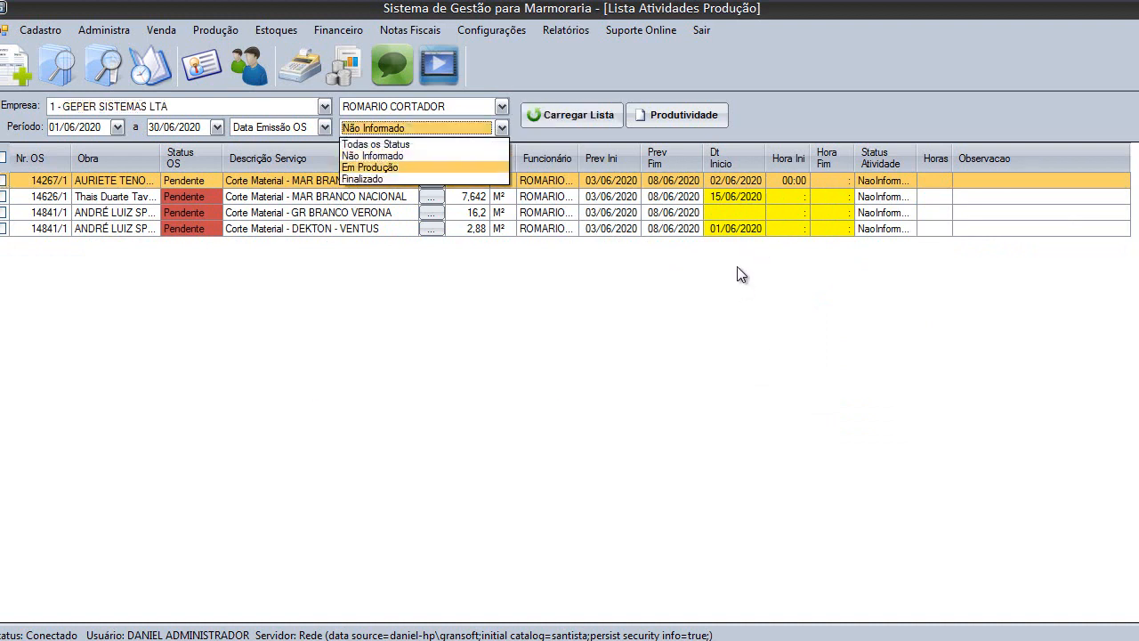
{"action": "key", "text": "Up"}
{"action": "key", "text": "Up"}
{"action": "key", "text": "Return"}
{"action": "key", "text": "Tab"}
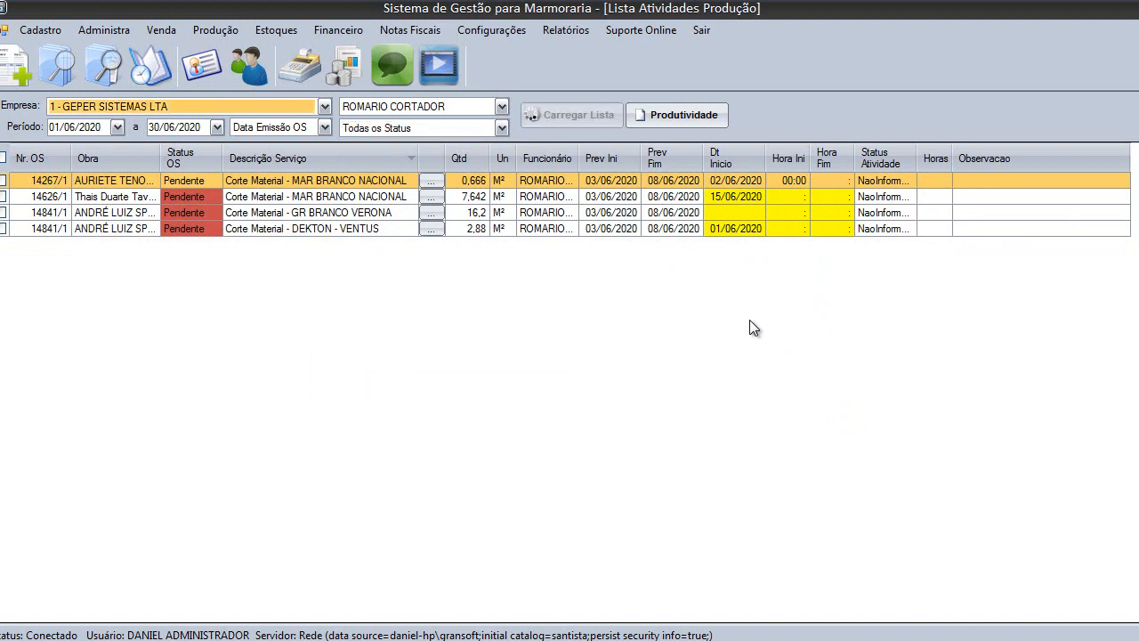
{"action": "key", "text": "Return"}
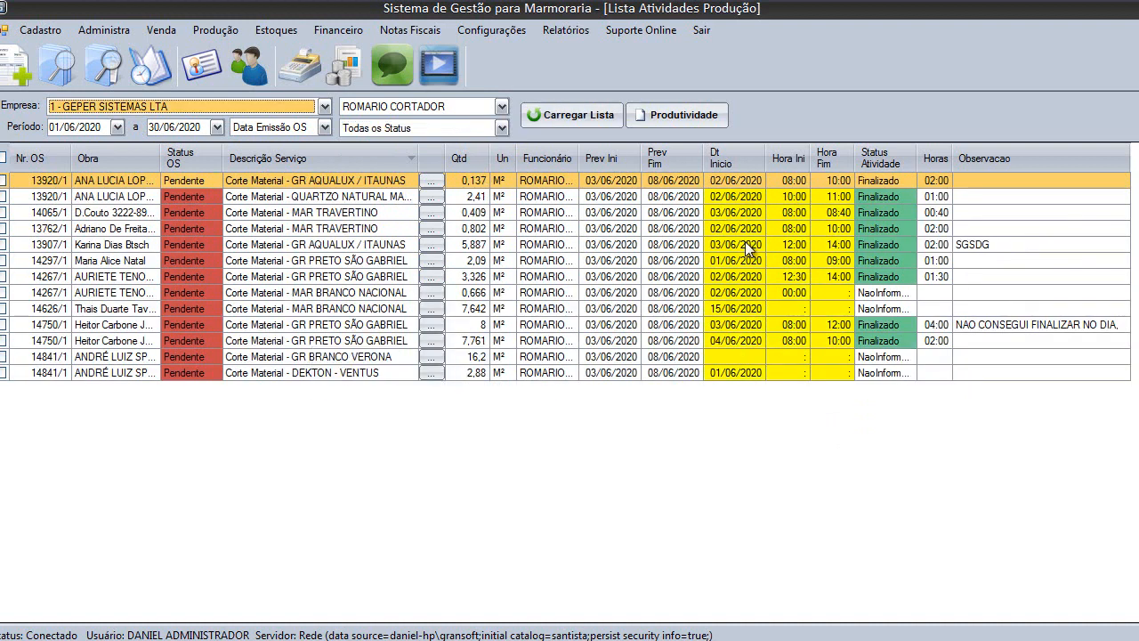
Filter the employee's production activities by the status Não Informado and reload the list.
{"action": "left_click", "coordinate": [502, 107]}
{"action": "left_click", "coordinate": [741, 298]}
{"action": "key", "text": "Tab"}
{"action": "key", "text": "alt+Down"}
{"action": "key", "text": "Down"}
{"action": "key", "text": "Return"}
{"action": "key", "text": "Tab"}
{"action": "key", "text": "Return"}
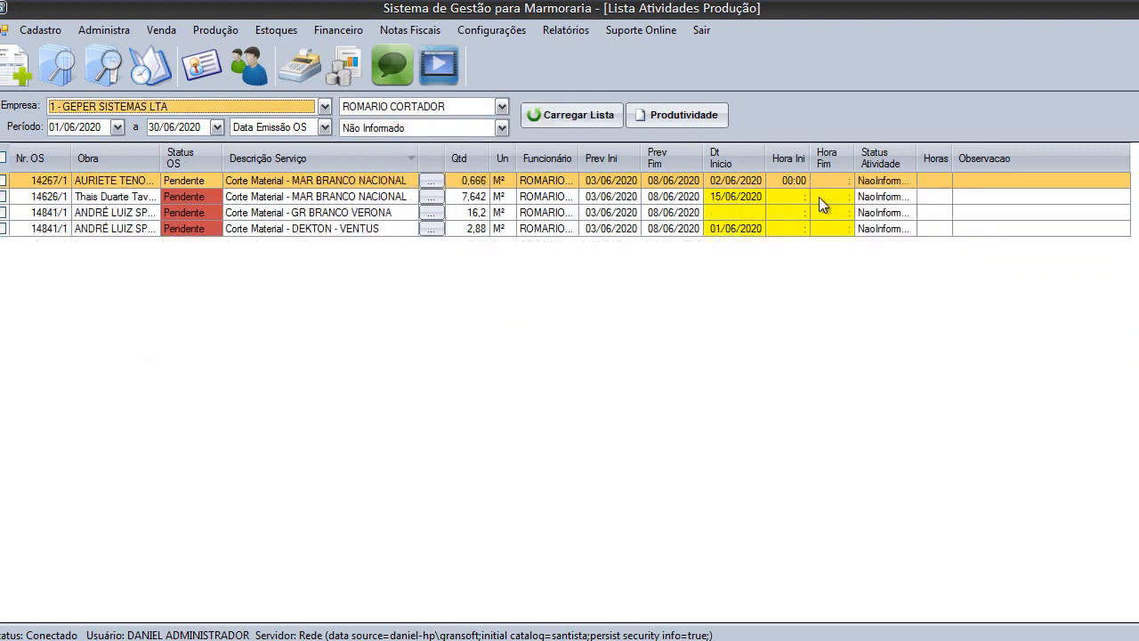
Filter the production activity list by the status Em Produção and reload it.
{"action": "key", "text": "Tab"}
{"action": "key", "text": "Tab"}
{"action": "key", "text": "alt+Down"}
{"action": "key", "text": "Down"}
{"action": "key", "text": "Return"}
{"action": "key", "text": "Tab"}
{"action": "key", "text": "Return"}
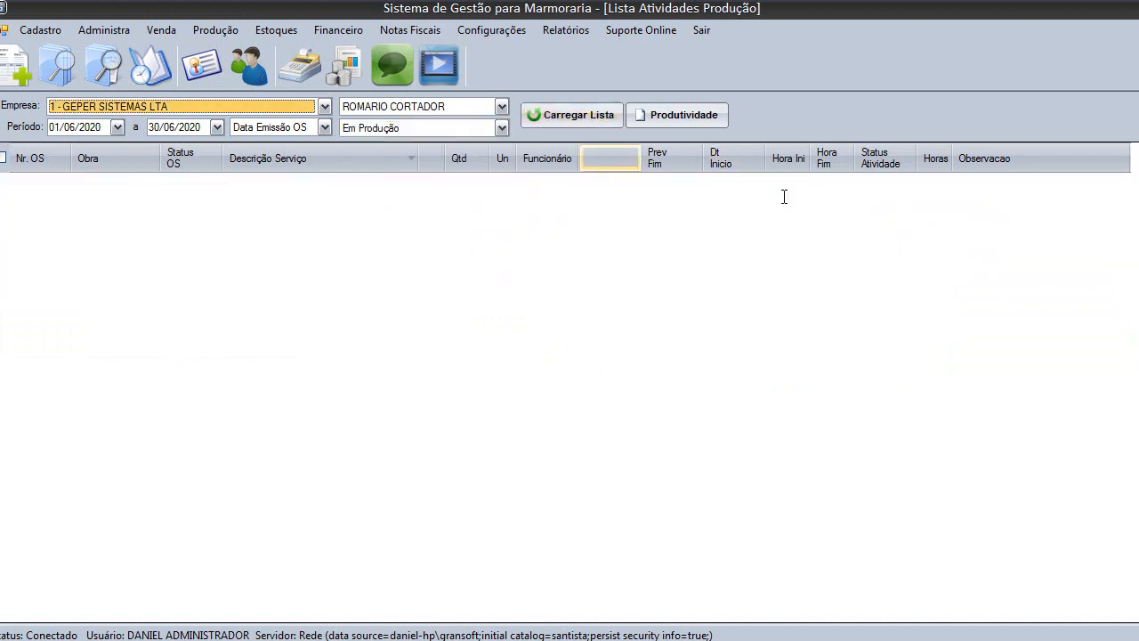
Change the status filter to Finalizado and load the employee's finished activities.
{"action": "key", "text": "Tab"}
{"action": "key", "text": "Tab"}
{"action": "key", "text": "alt+Down"}
{"action": "key", "text": "Up"}
{"action": "key", "text": "Up"}
{"action": "key", "text": "Down"}
{"action": "key", "text": "Up"}
{"action": "key", "text": "Return"}
{"action": "key", "text": "alt+Down"}
{"action": "key", "text": "Down"}
{"action": "key", "text": "Down"}
{"action": "key", "text": "Down"}
{"action": "key", "text": "Return"}
{"action": "key", "text": "Tab"}
{"action": "key", "text": "Return"}
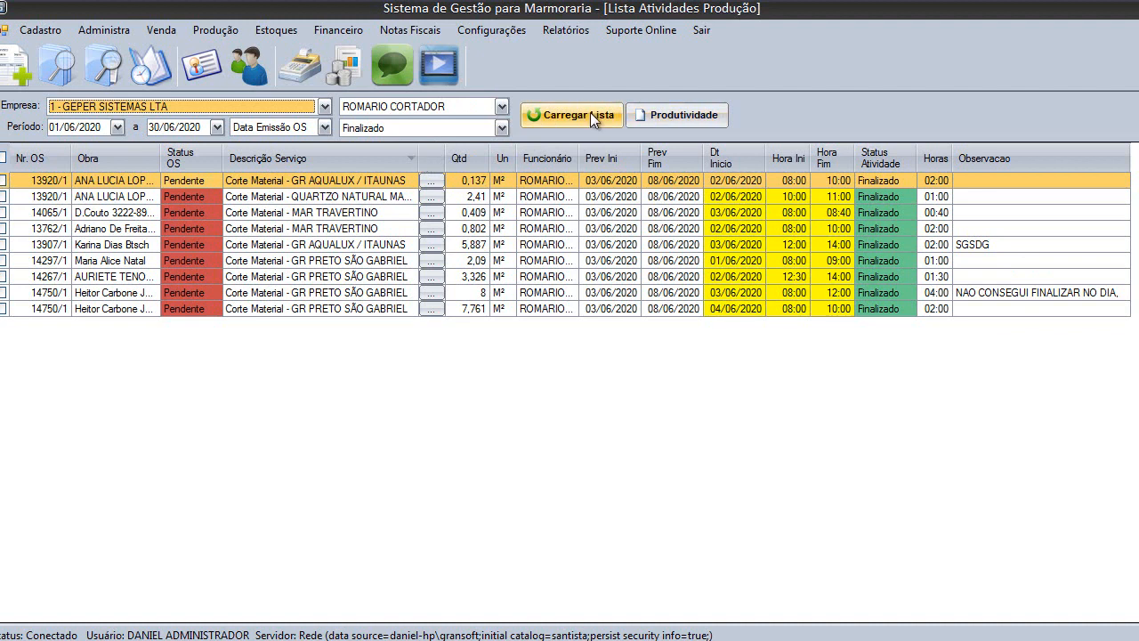
Generate the Produtividade - Corte report from the finalized activities and review its hours, quantities and values.
{"action": "left_click", "coordinate": [677, 116]}
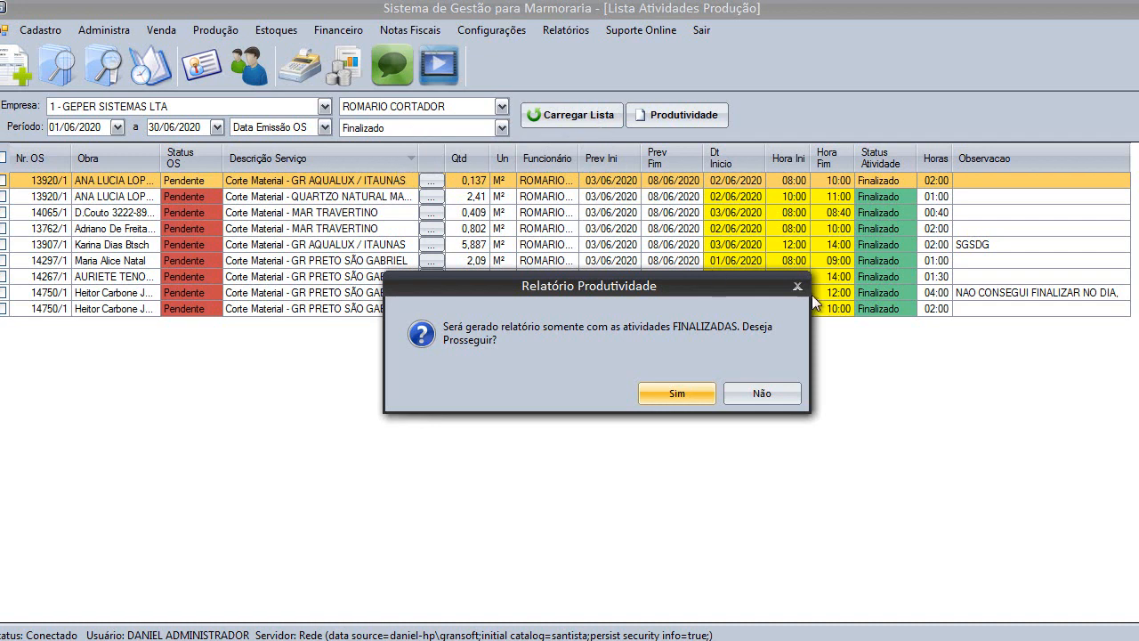
{"action": "key", "text": "Return"}
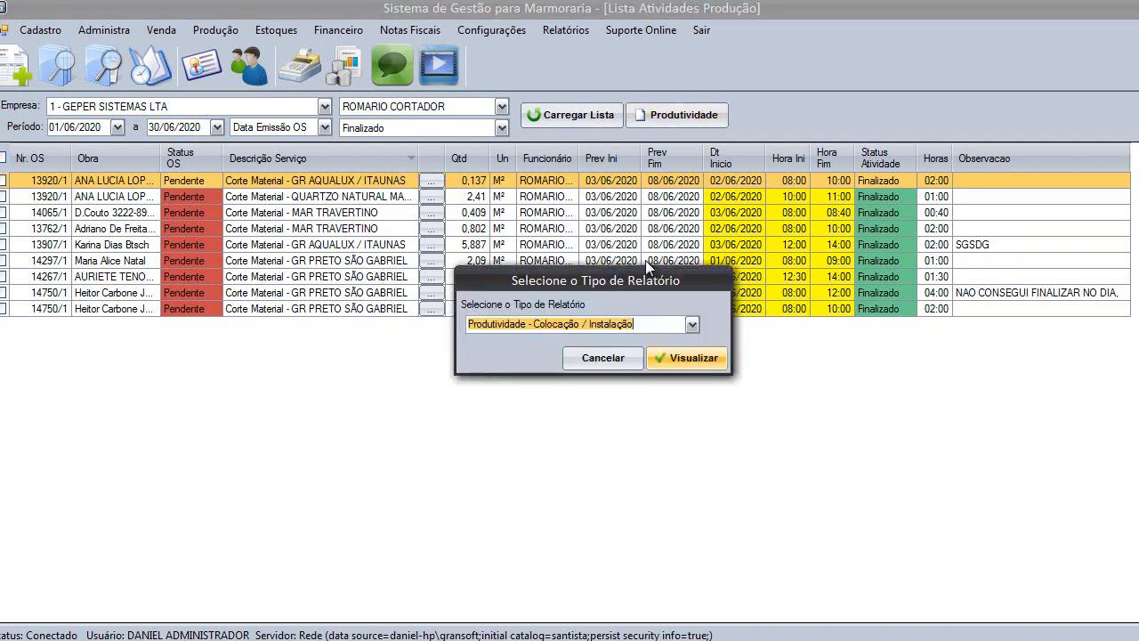
{"action": "key", "text": "alt+Down"}
{"action": "key", "text": "Down"}
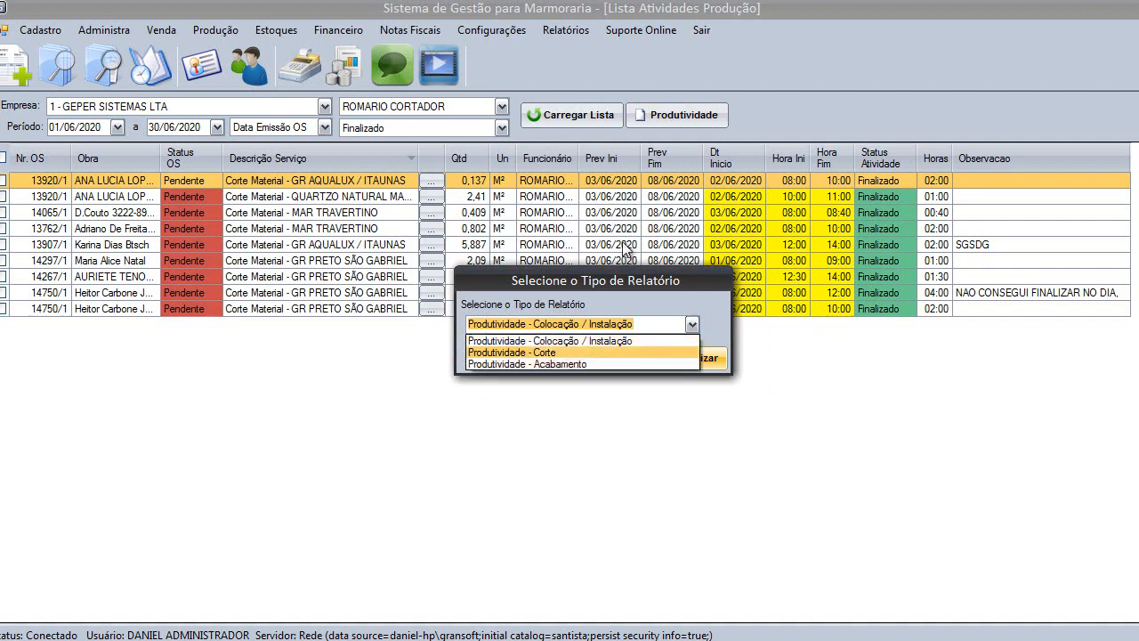
{"action": "key", "text": "Return"}
{"action": "key", "text": "Return"}
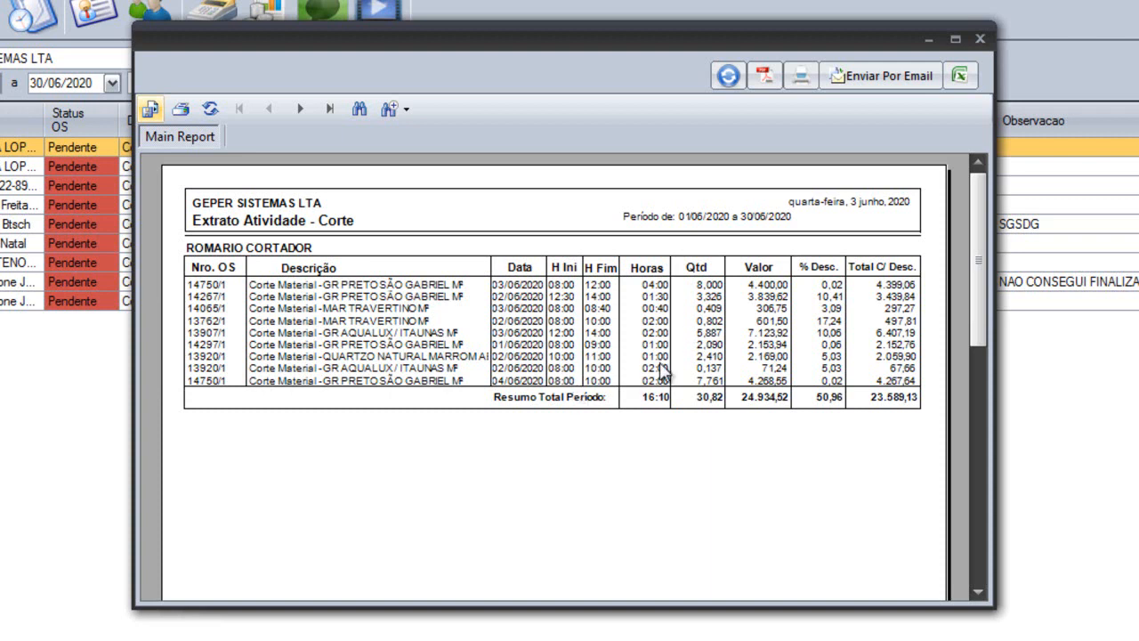
{"action": "scroll", "coordinate": [663, 334], "scroll_direction": "down", "scroll_amount": 2}
{"action": "scroll", "coordinate": [663, 334], "scroll_direction": "up", "scroll_amount": 2}
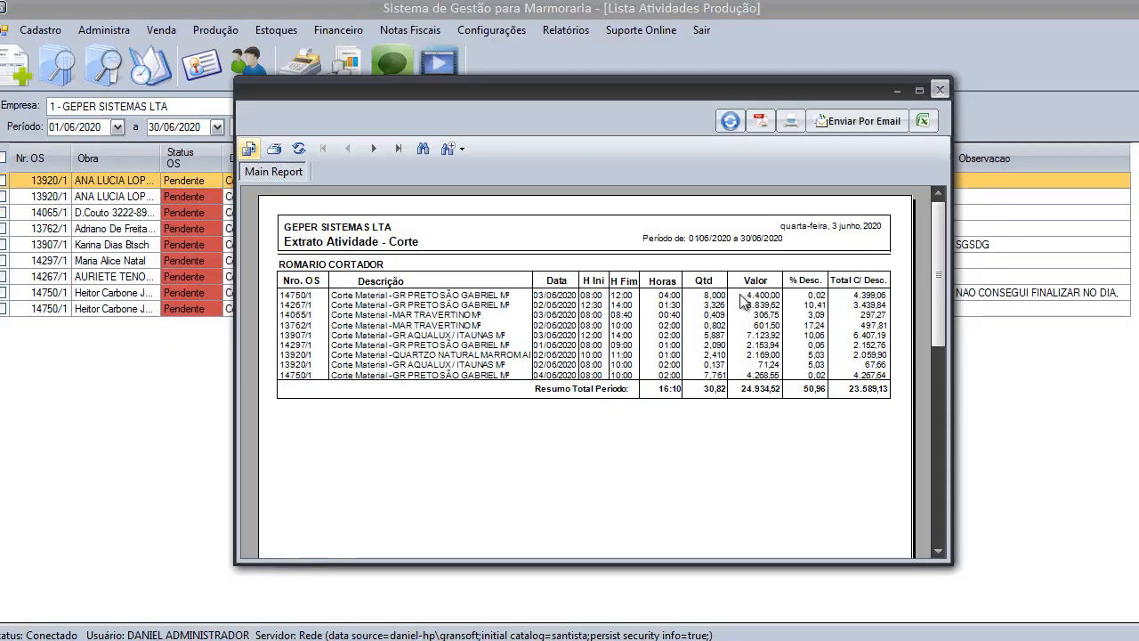
Close the productivity report, open the service order of the first GR AQUALUX / ITAUNAS cutting activity and review its status options.
{"action": "left_click", "coordinate": [980, 38]}
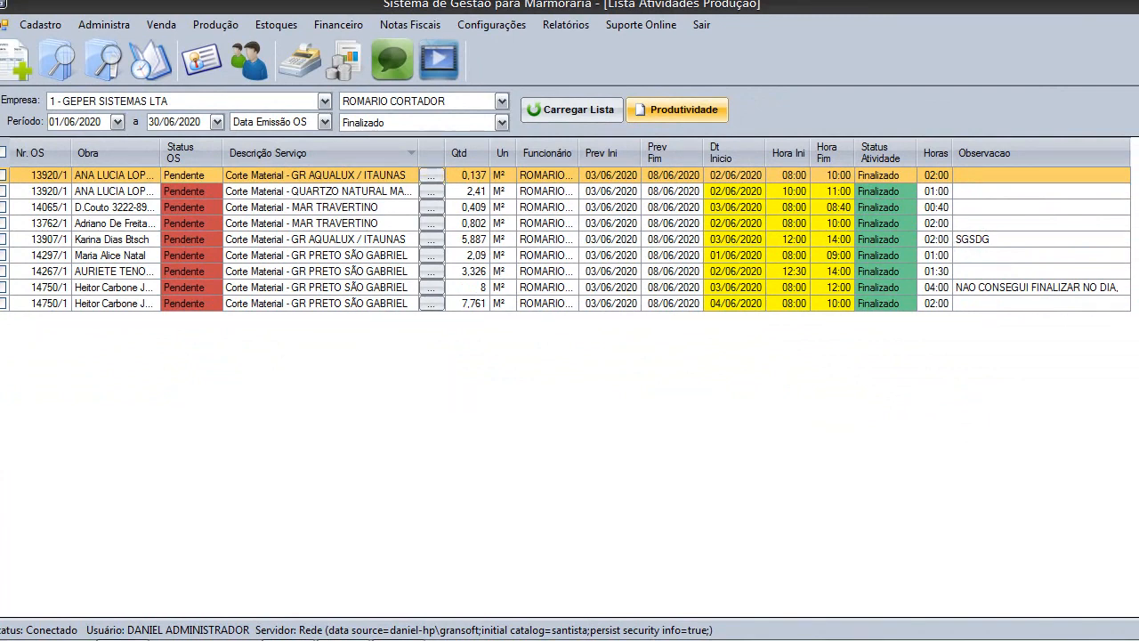
{"action": "right_click", "coordinate": [294, 171]}
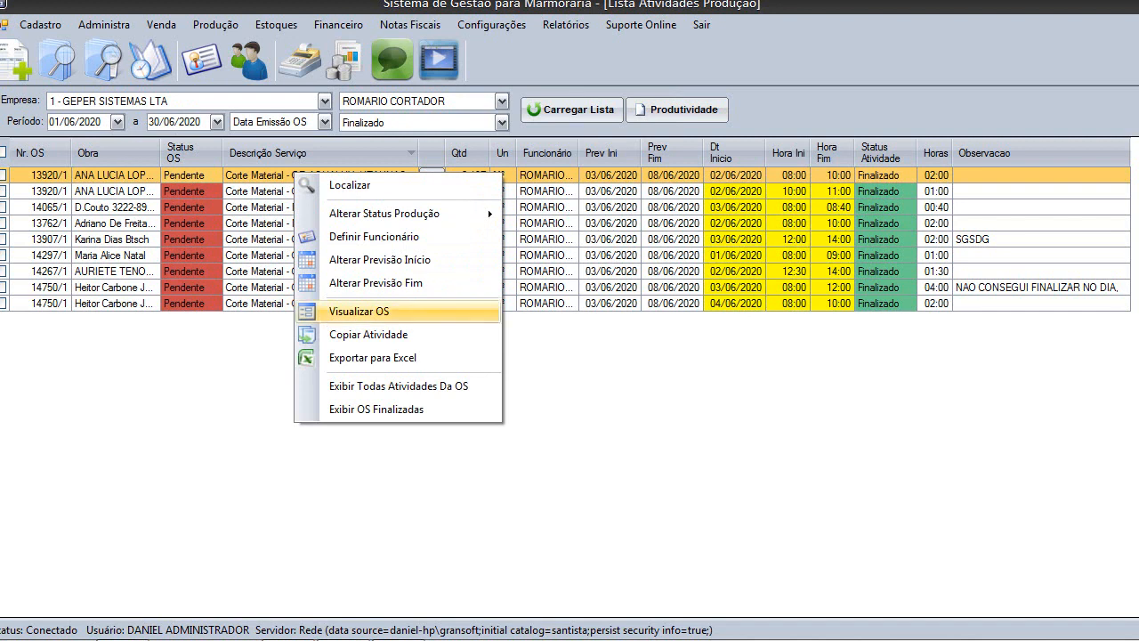
{"action": "left_click", "coordinate": [359, 311]}
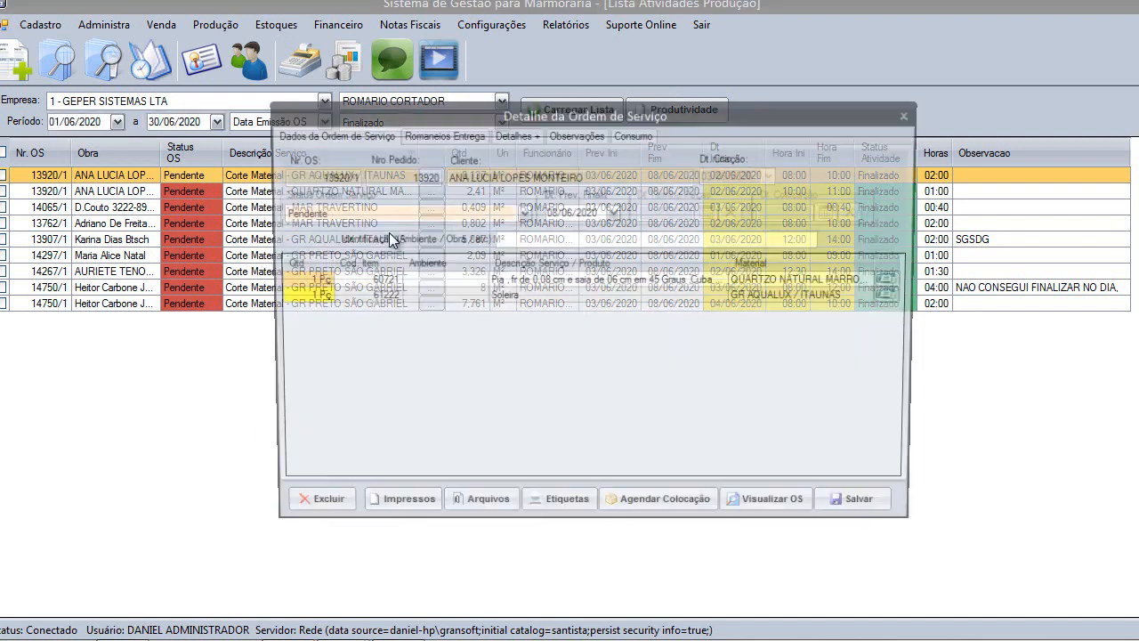
{"action": "left_click", "coordinate": [523, 213]}
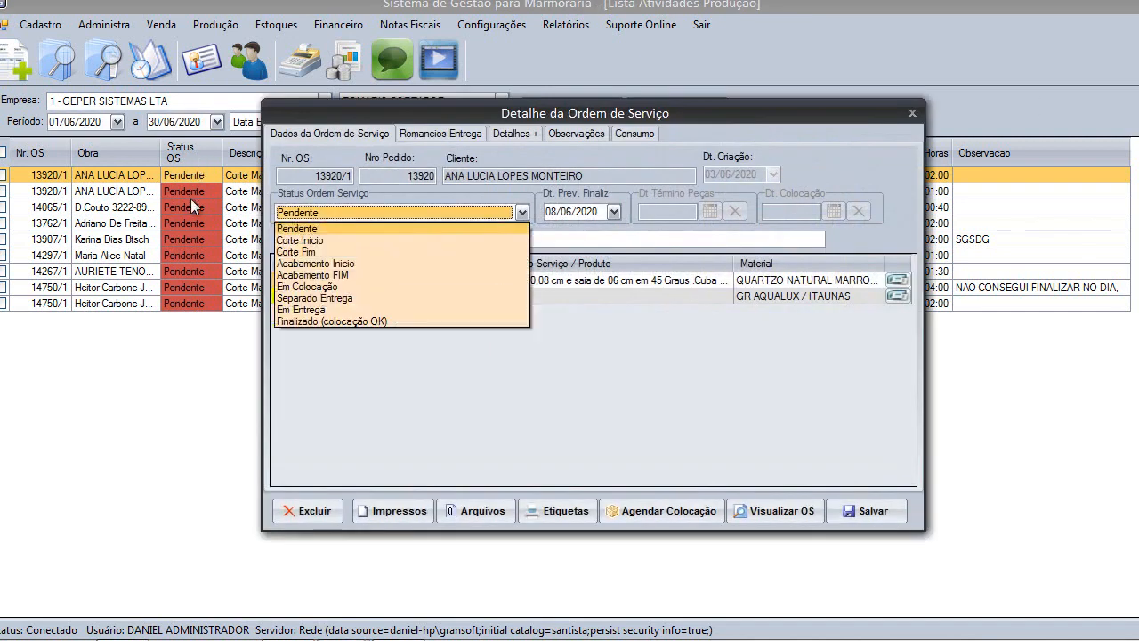
{"action": "left_click", "coordinate": [354, 230]}
Show the service order's production activities with the filter set to Todas Servicos.
{"action": "left_click", "coordinate": [516, 134]}
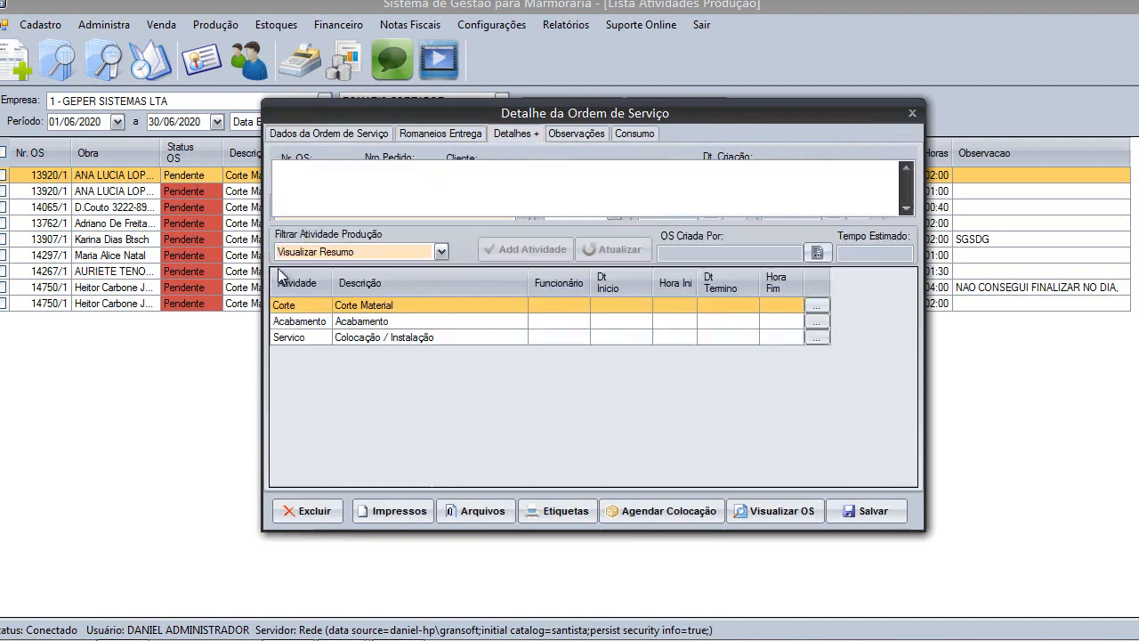
{"action": "left_click", "coordinate": [441, 251]}
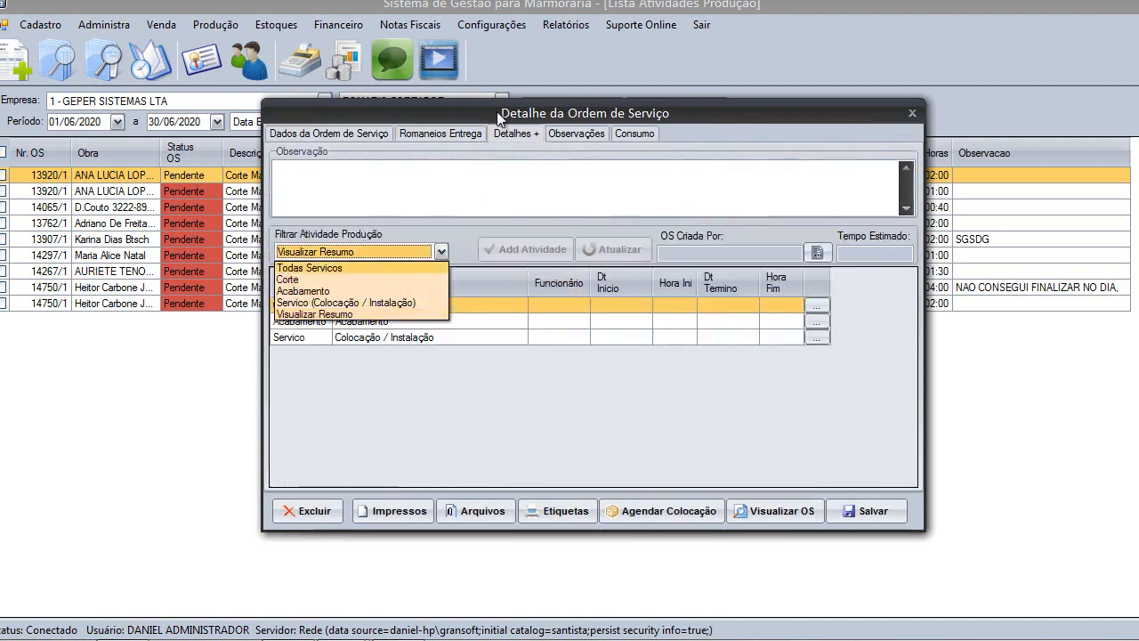
{"action": "left_click", "coordinate": [303, 270]}
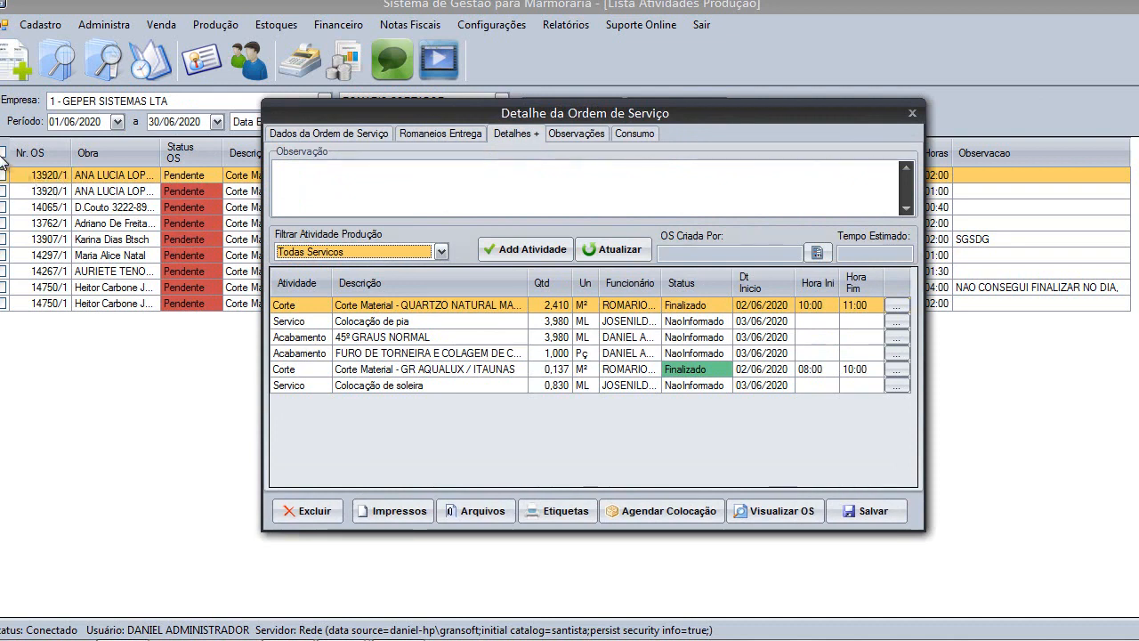
Review the service order's available statuses against its list of production activities.
{"action": "double_click", "coordinate": [204, 178]}
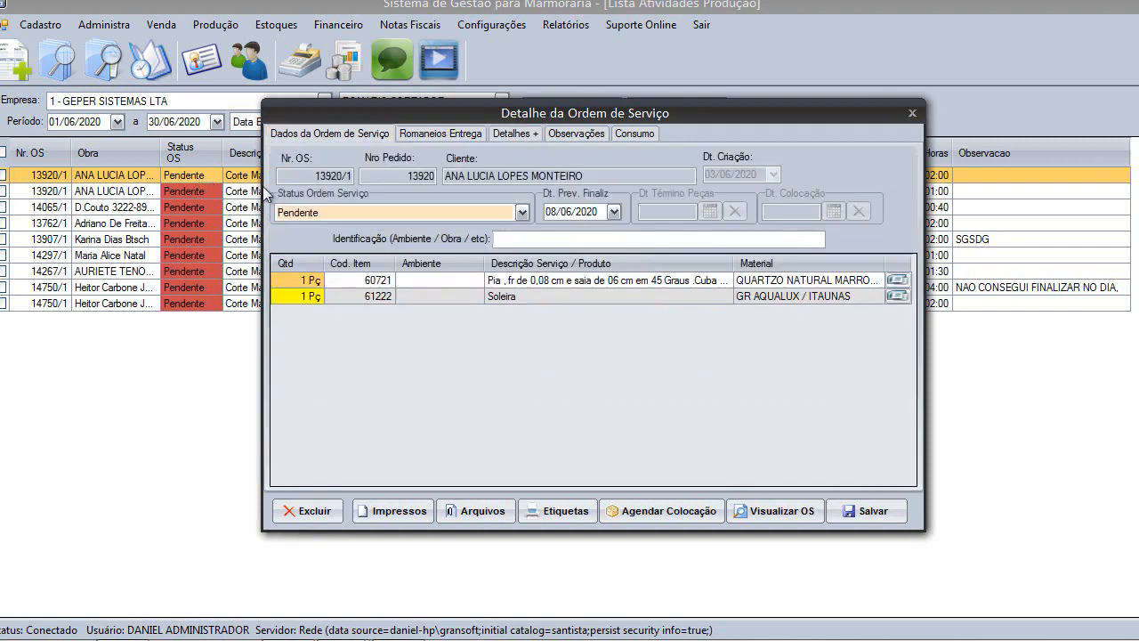
{"action": "left_click", "coordinate": [522, 213]}
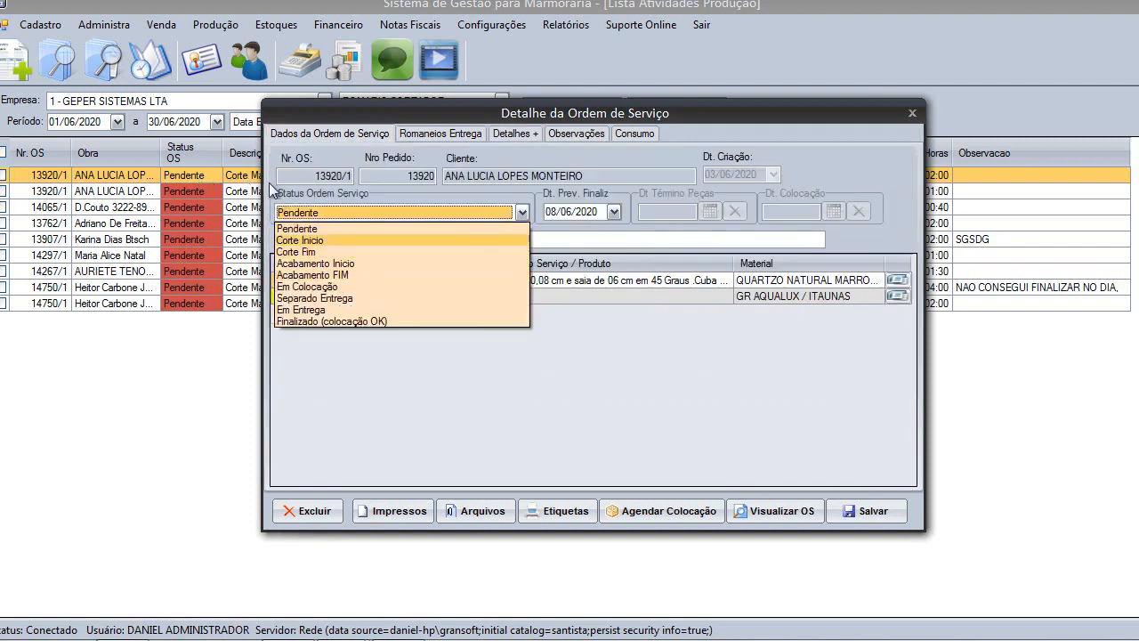
{"action": "key", "text": "Down"}
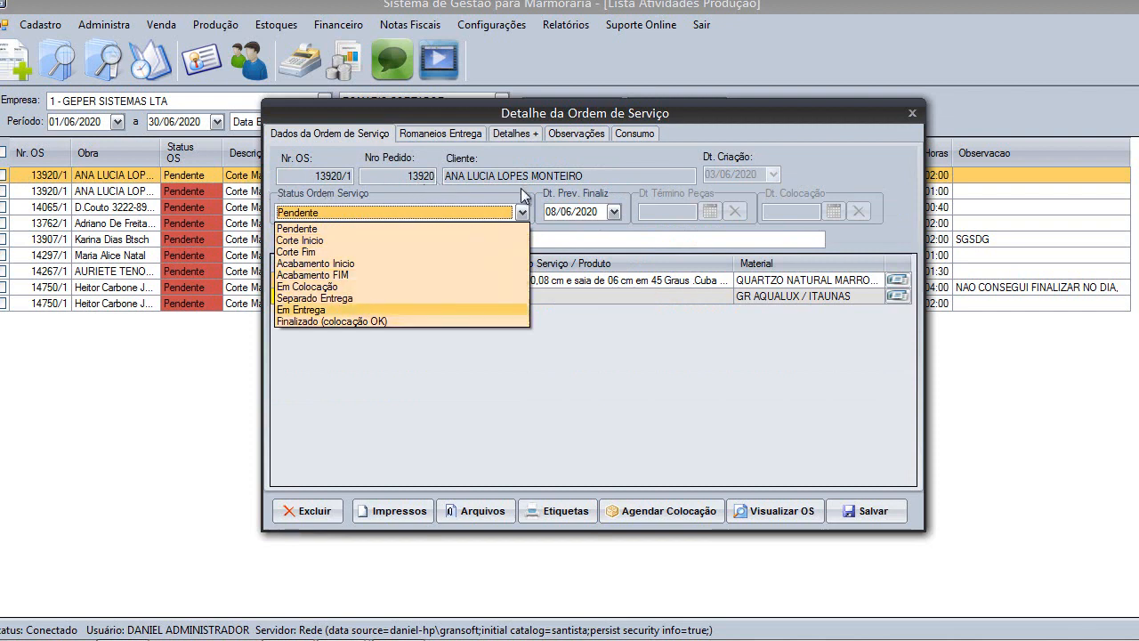
{"action": "key", "text": "Up"}
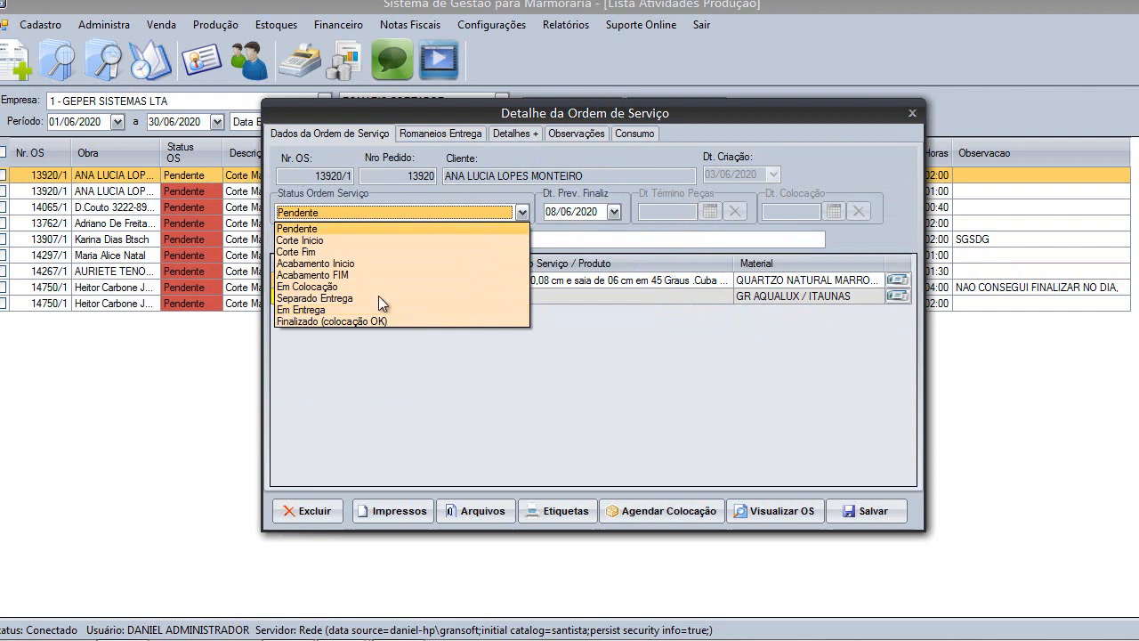
{"action": "left_click", "coordinate": [520, 214]}
{"action": "left_click", "coordinate": [500, 135]}
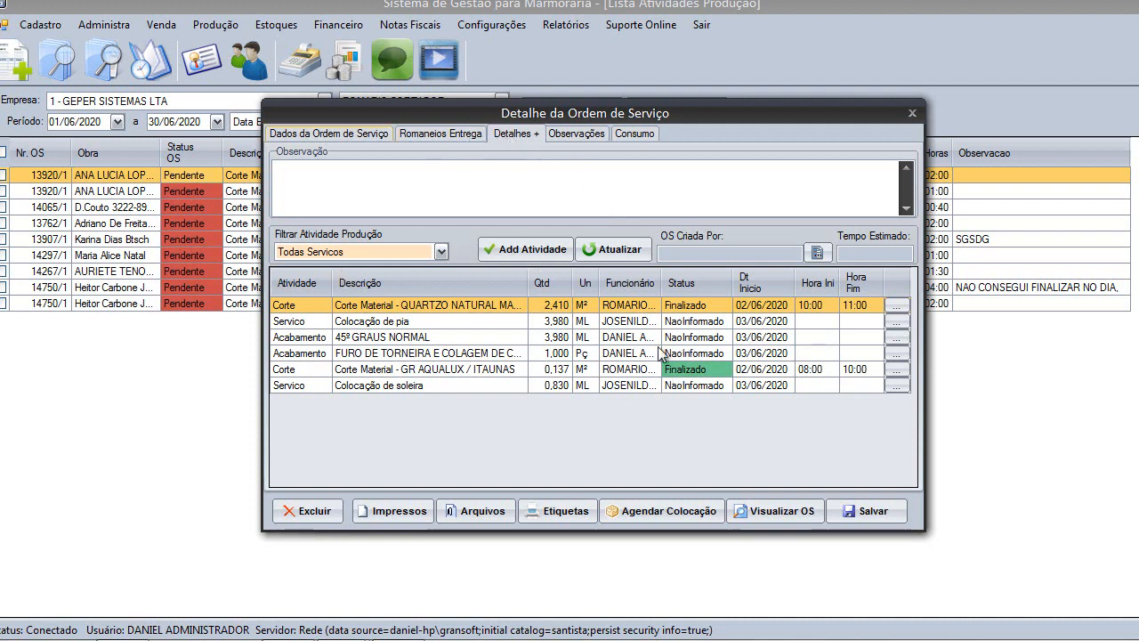
Try the statuses Corte Inicio, Em Colocação and Acabamento FIM on the service order.
{"action": "left_click", "coordinate": [329, 134]}
{"action": "left_click", "coordinate": [521, 213]}
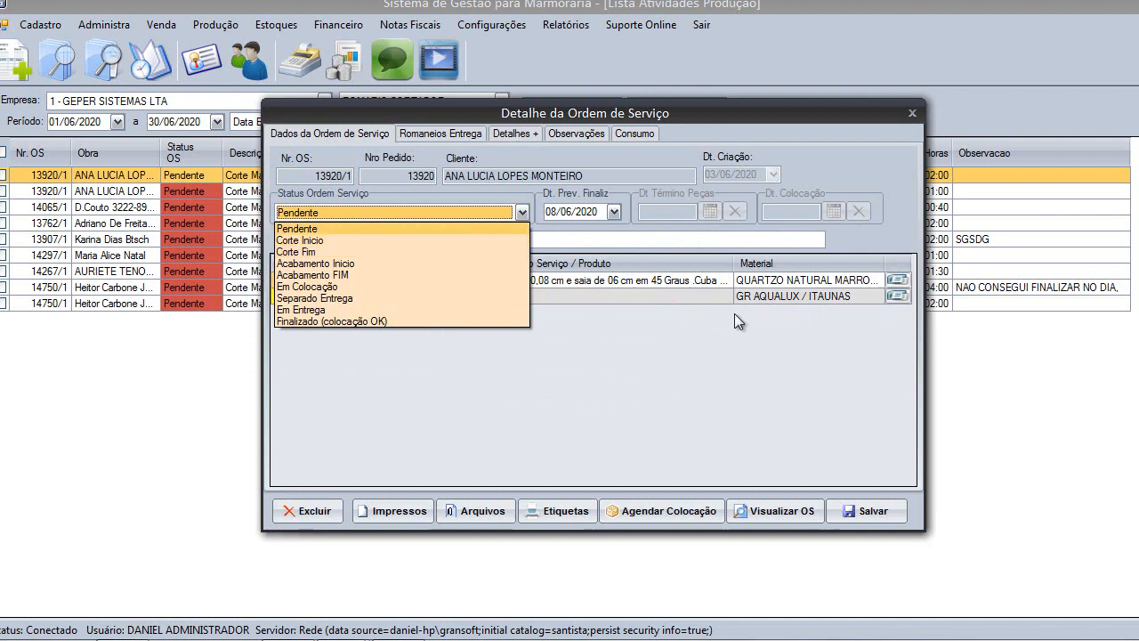
{"action": "left_click", "coordinate": [400, 240]}
{"action": "left_click", "coordinate": [522, 213]}
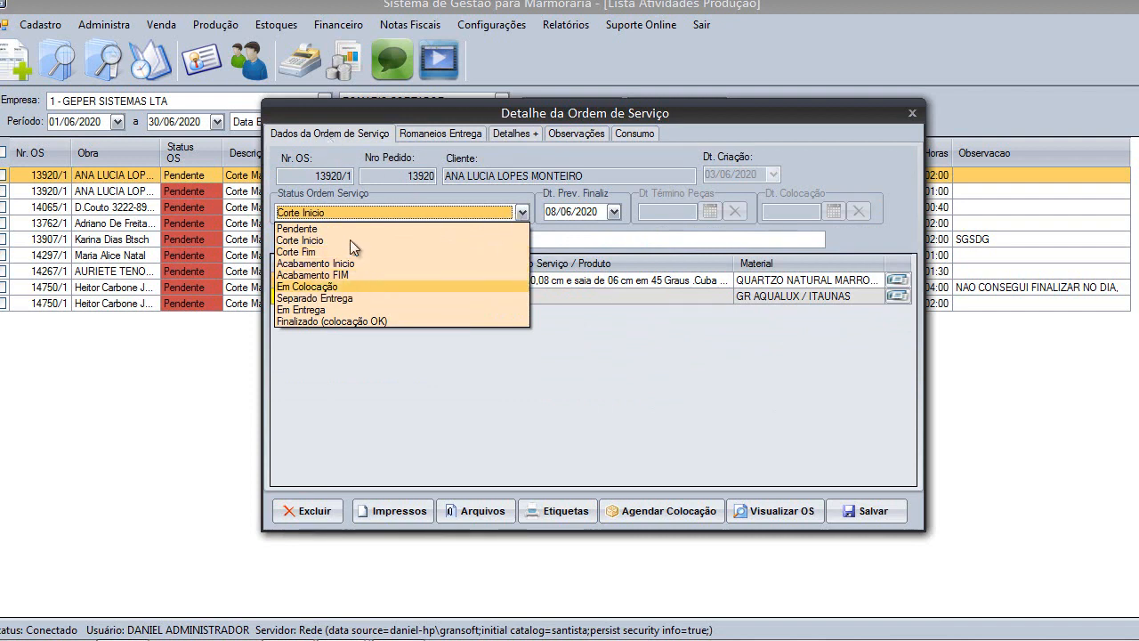
{"action": "left_click", "coordinate": [335, 317]}
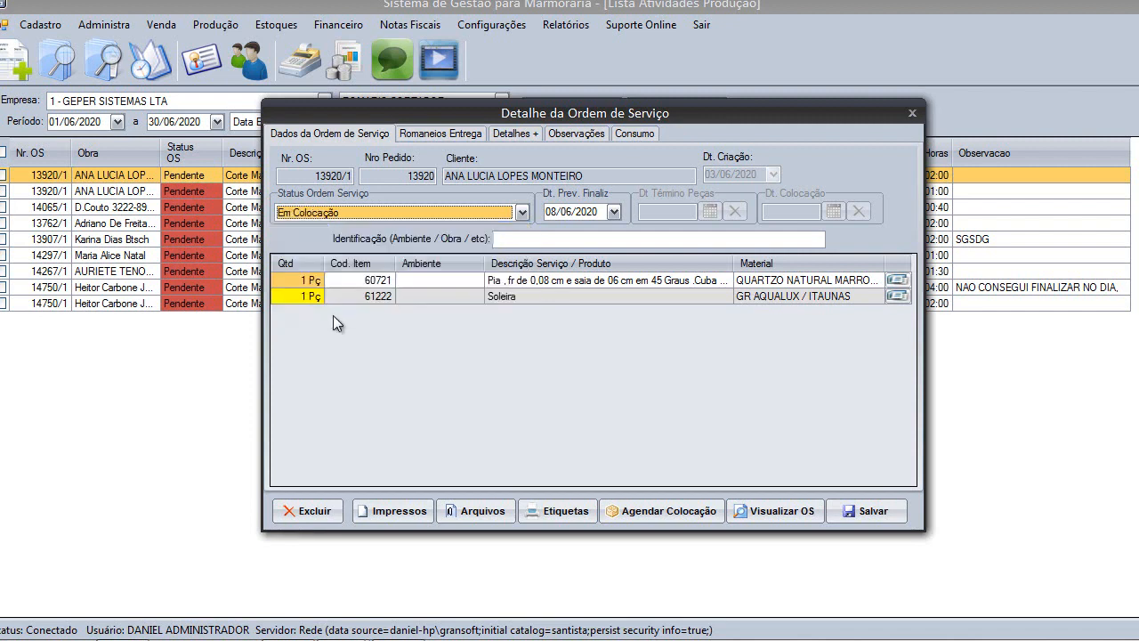
{"action": "left_click", "coordinate": [427, 212]}
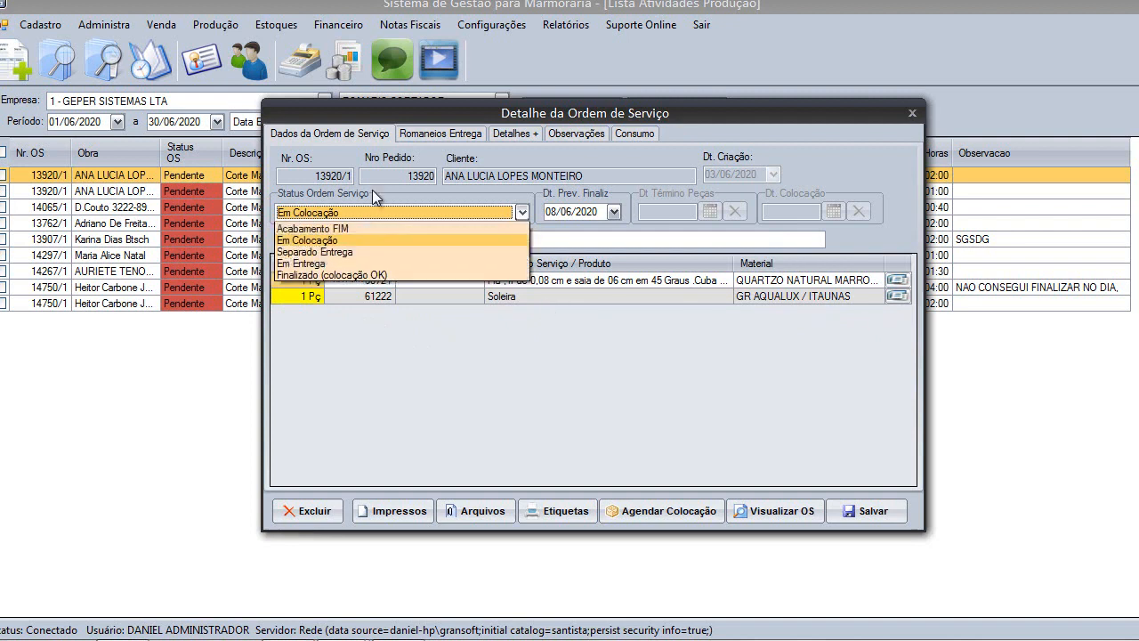
{"action": "left_click", "coordinate": [400, 275]}
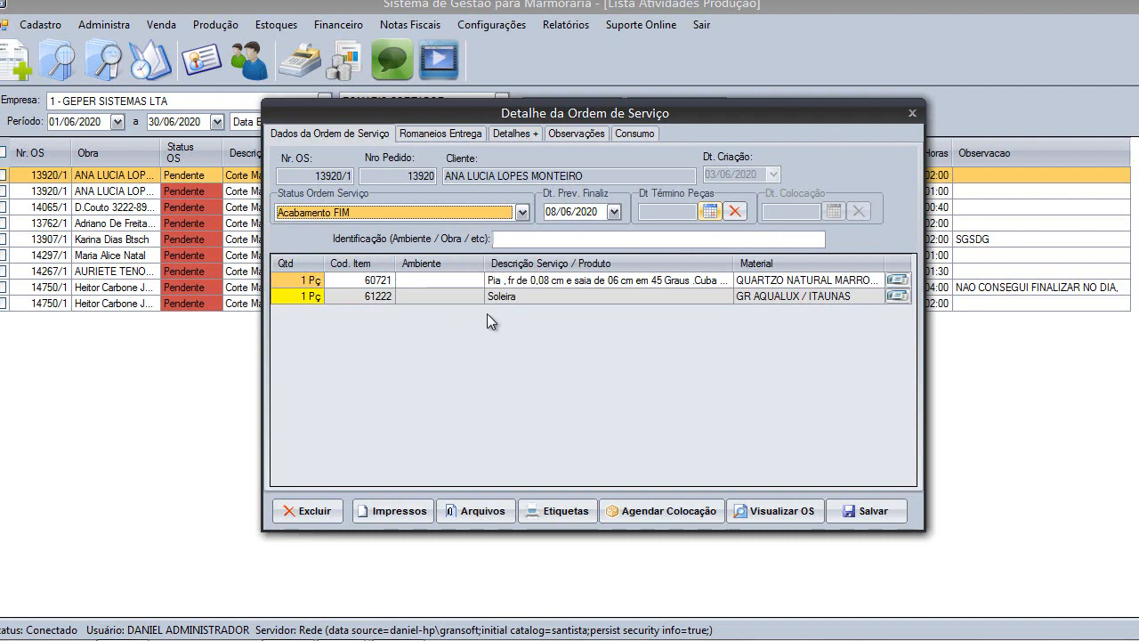
Try the status Separado Entrega on the service order.
{"action": "key", "text": "alt+Down"}
{"action": "key", "text": "Down"}
{"action": "key", "text": "Down"}
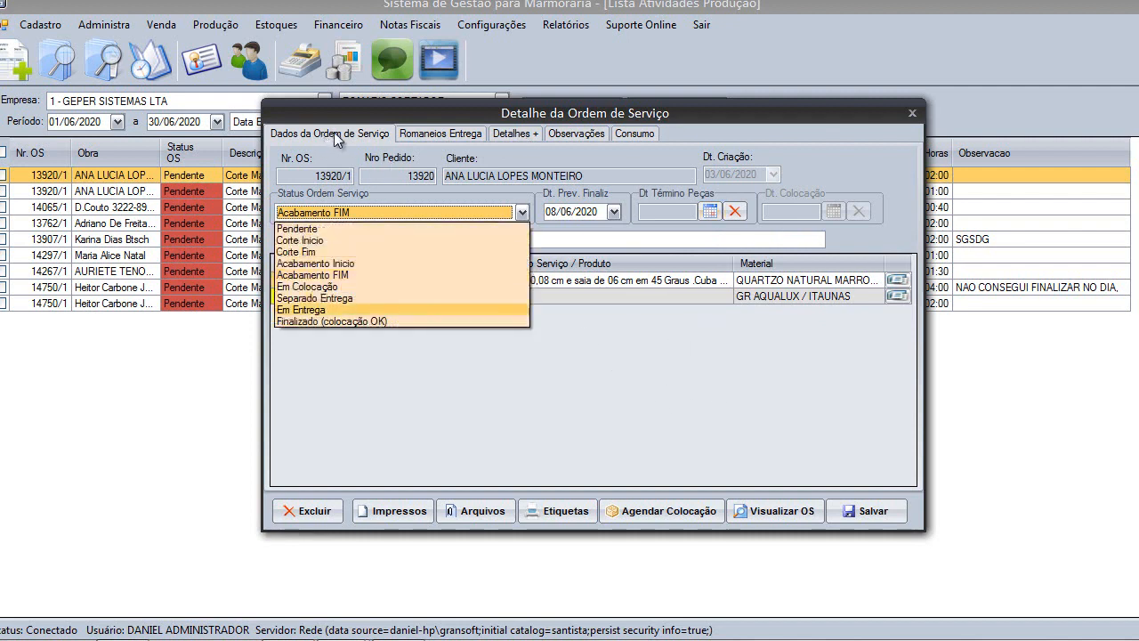
{"action": "key", "text": "Return"}
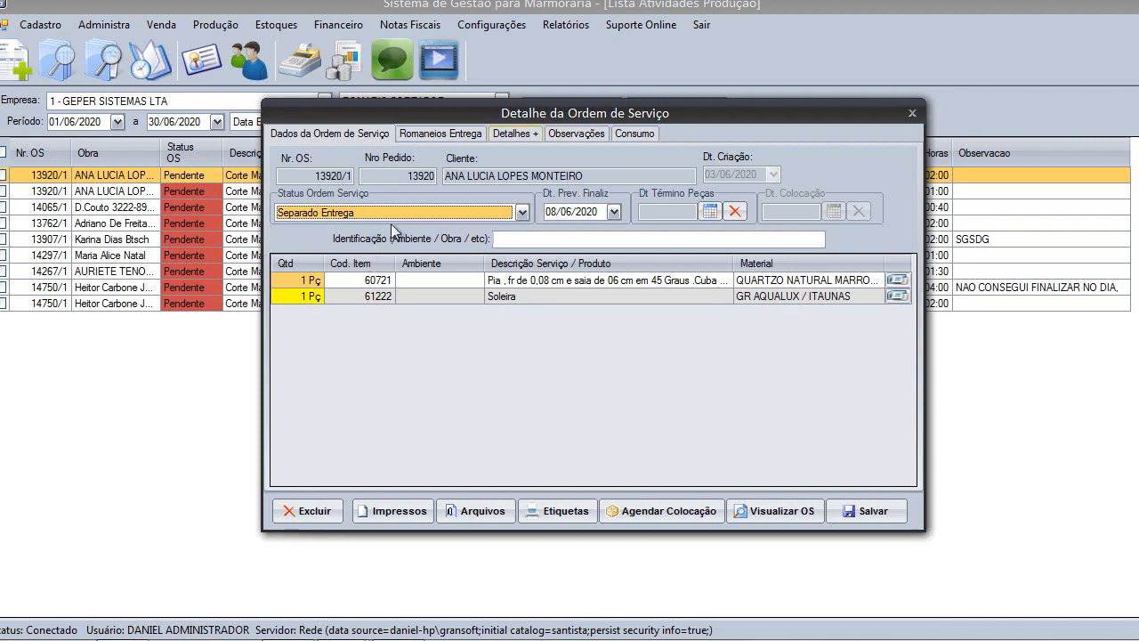
Review the order's production activities once more and close the service order without saving.
{"action": "key", "text": "ctrl+Tab"}
{"action": "key", "text": "ctrl+Tab"}
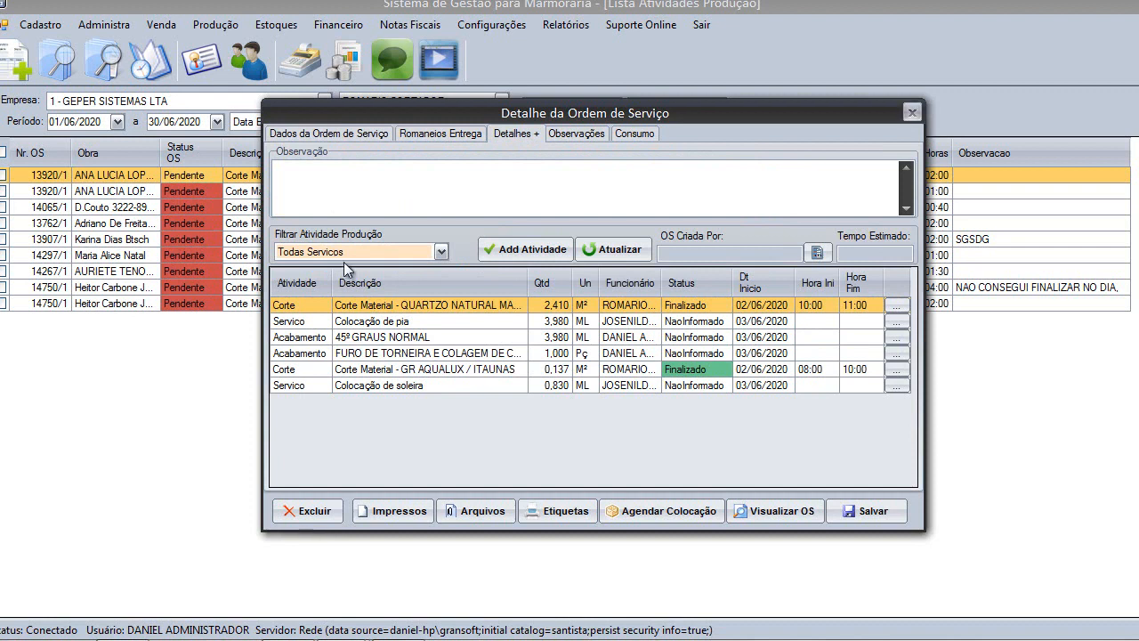
{"action": "key", "text": "Escape"}
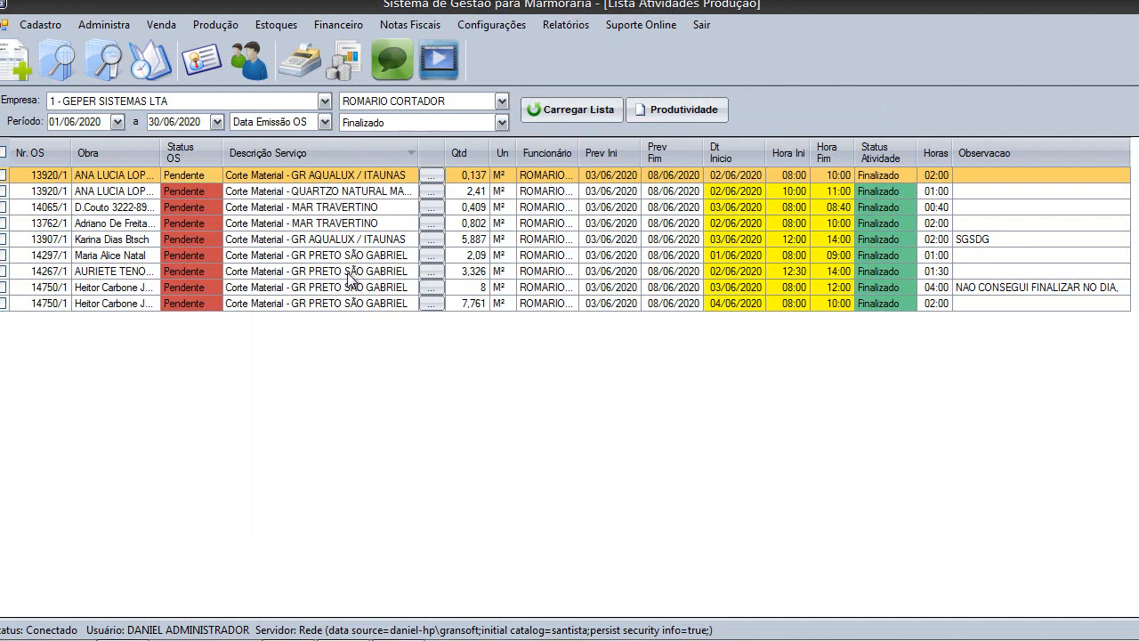
Widen the Funcionário column in the production activity list.
{"action": "left_click_drag", "start_coordinate": [579, 153], "coordinate": [618, 153]}
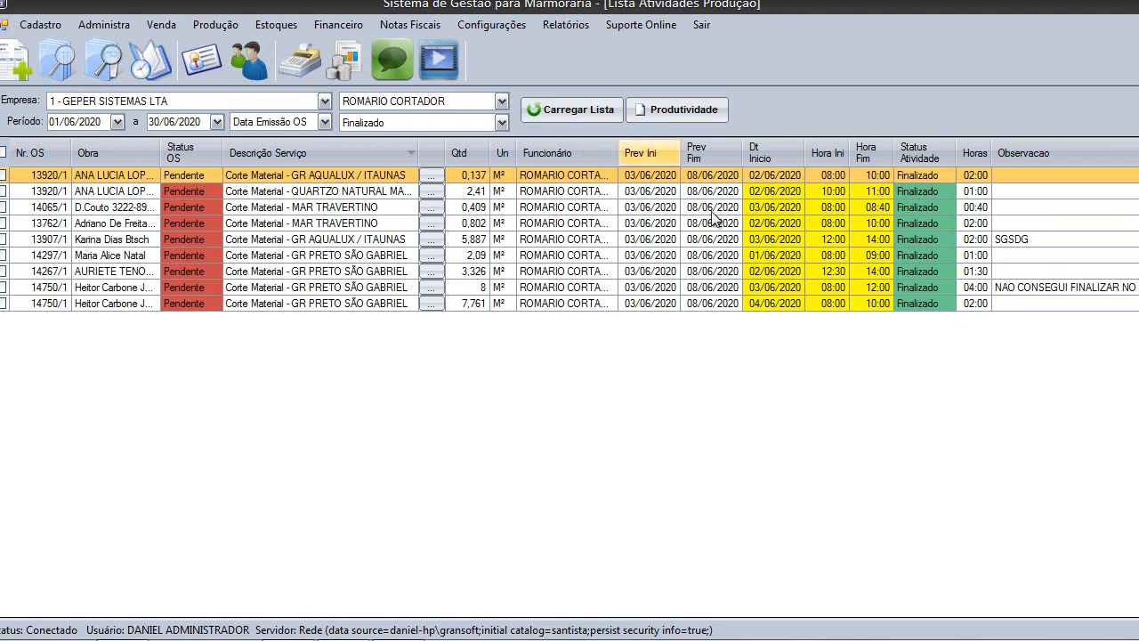